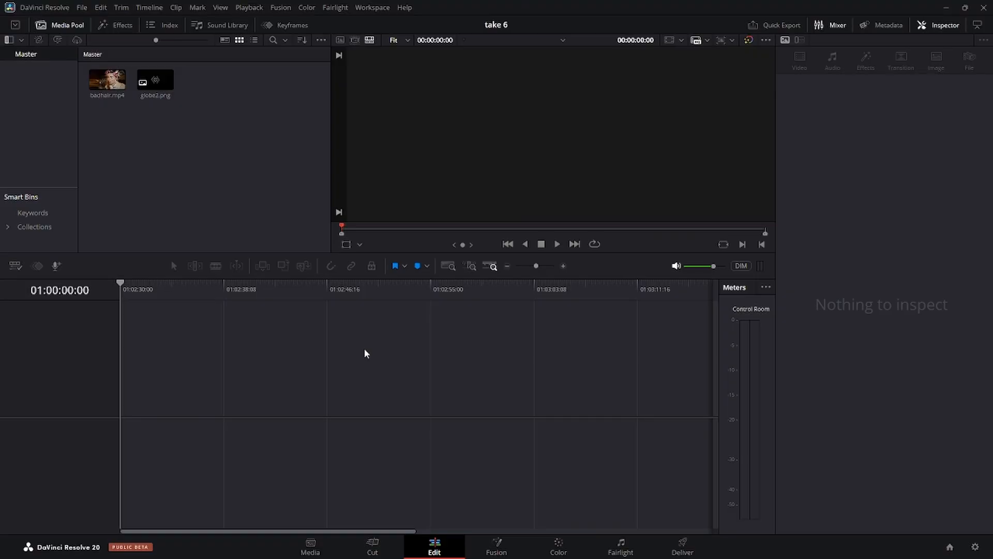
# Step: Create a new Fusion composition clip with the default settings and place it at the start of a new timeline
pyautogui.rightClick(231, 151)
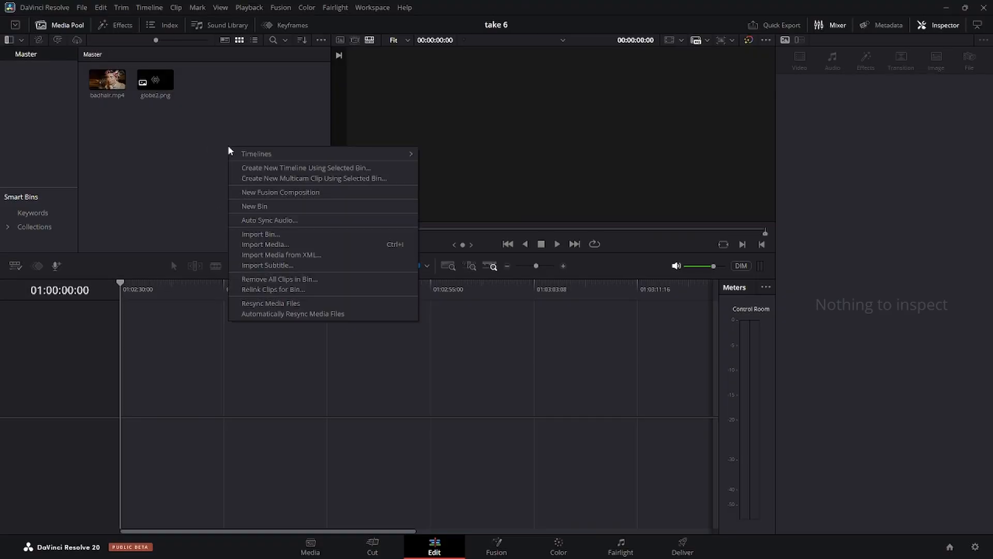
pyautogui.click(267, 191)
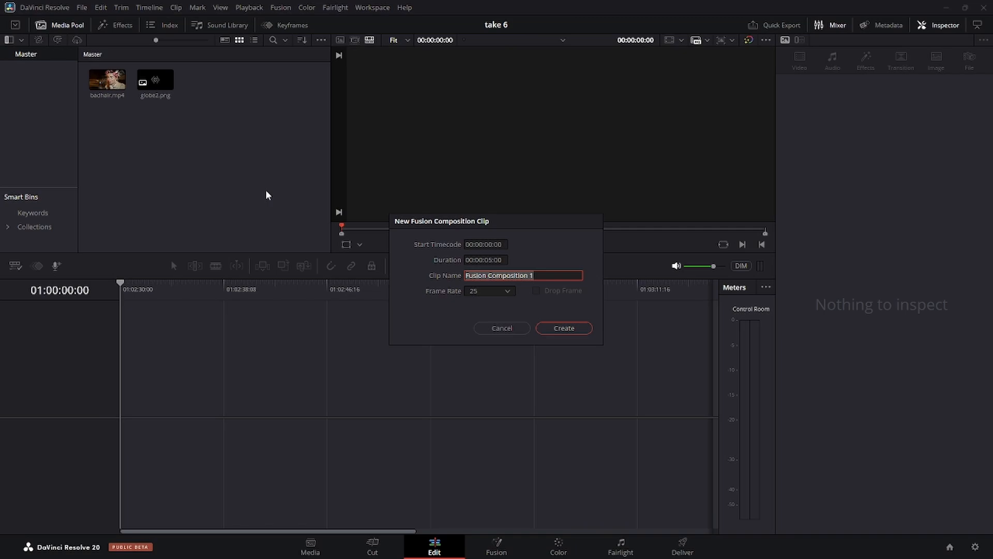
pyautogui.click(560, 328)
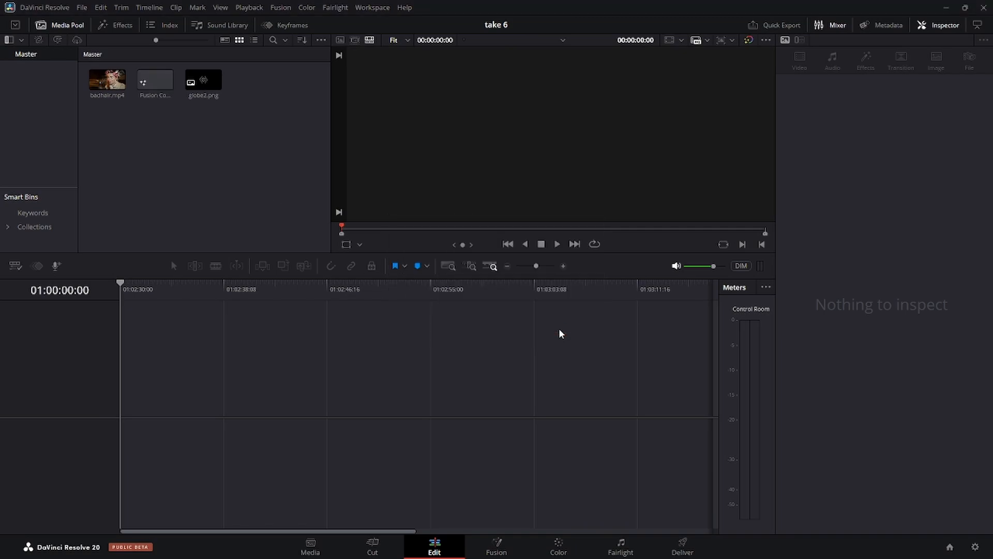
pyautogui.click(153, 95)
pyautogui.moveTo(151, 82); pyautogui.dragTo(135, 407)
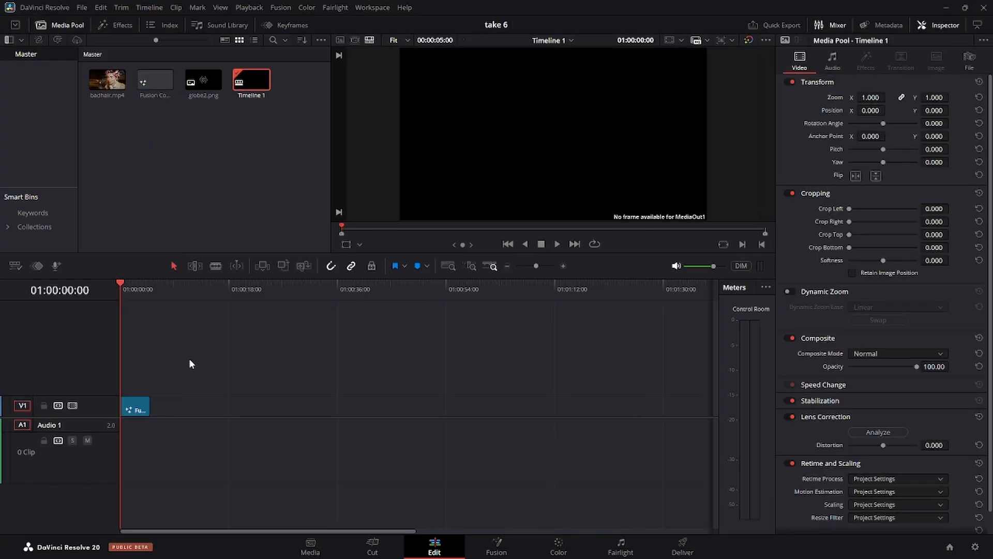
# Step: Open the composition on the Fusion page and feed a new Background node into MediaOut1, spacing the two nodes apart
pyautogui.click(496, 547)
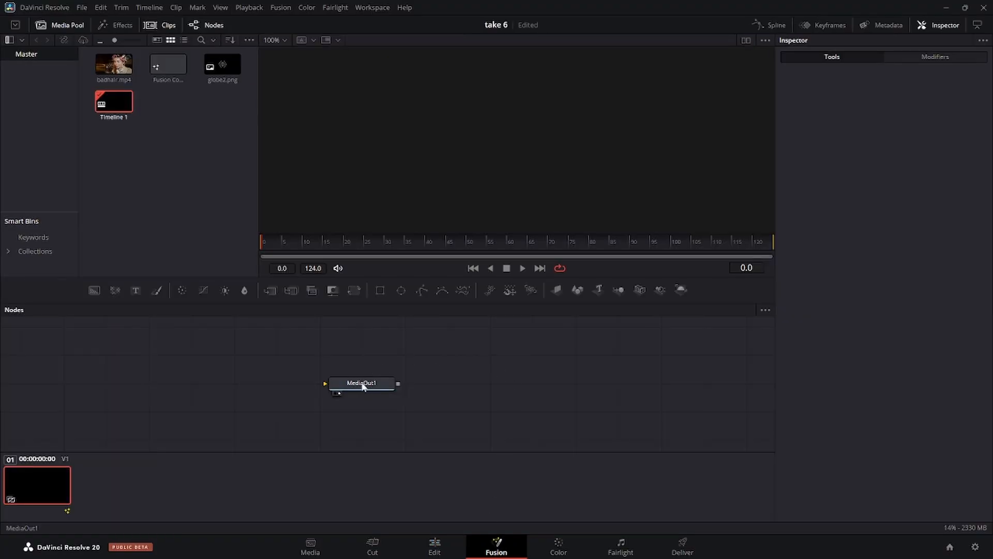
pyautogui.moveTo(363, 386); pyautogui.dragTo(659, 388)
pyautogui.click(658, 387)
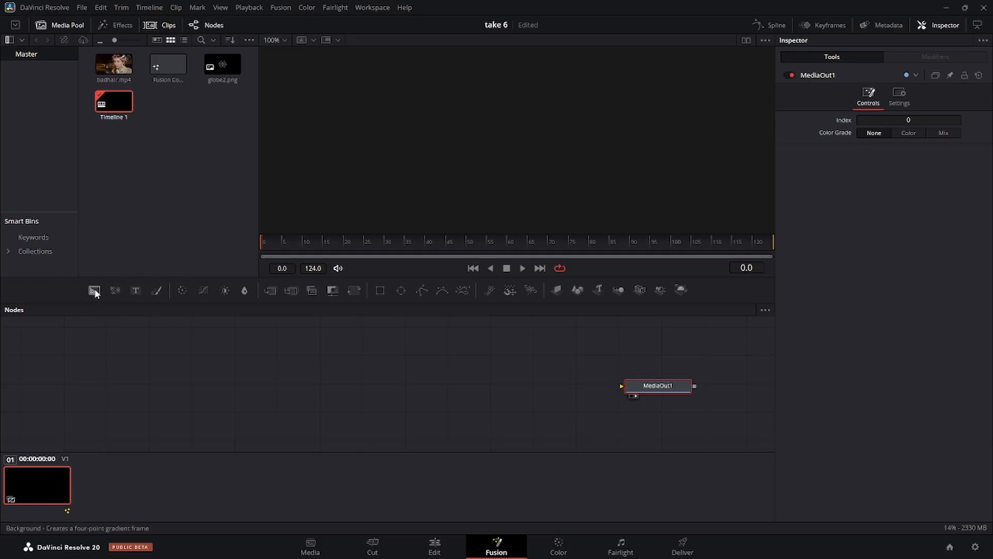
pyautogui.moveTo(94, 290); pyautogui.dragTo(625, 386)
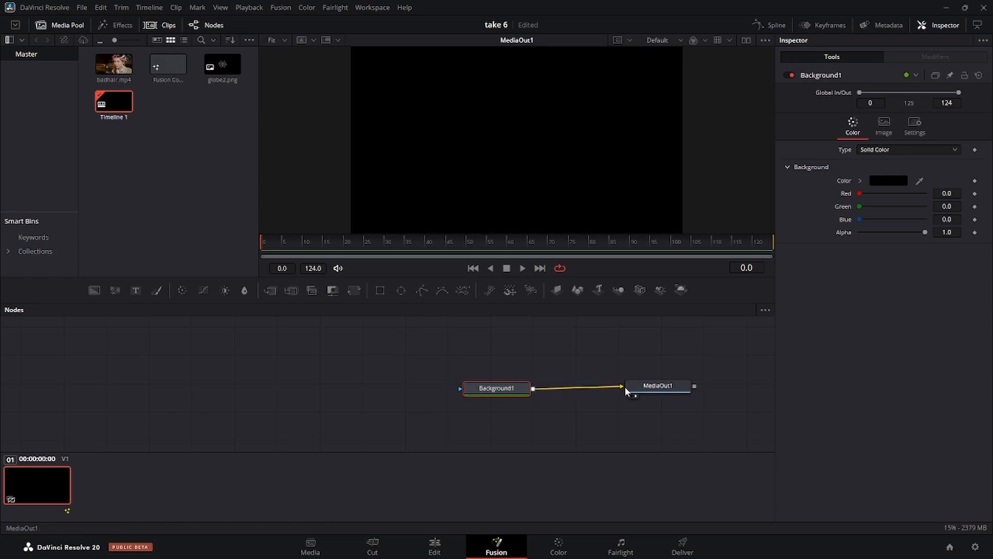
pyautogui.moveTo(514, 388); pyautogui.dragTo(461, 385)
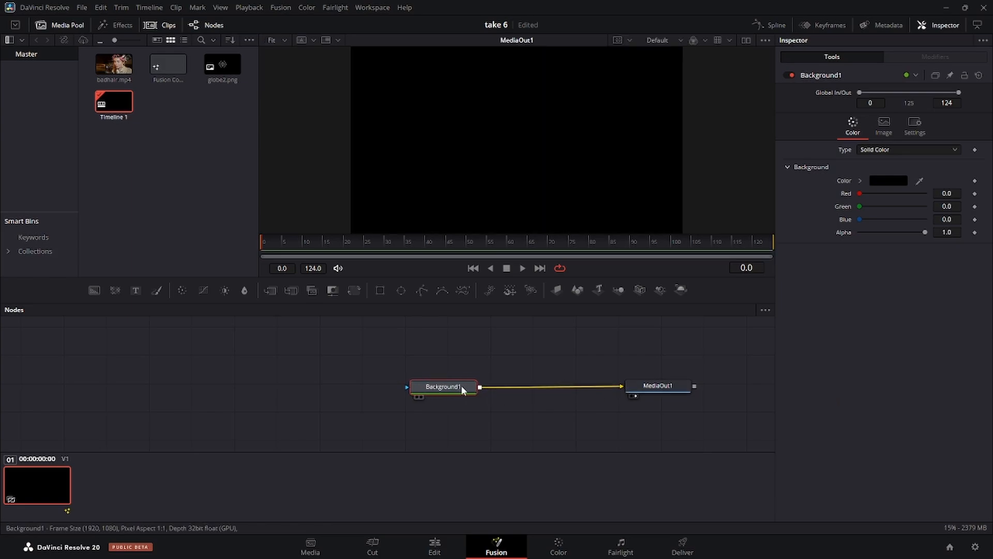
pyautogui.click(648, 389)
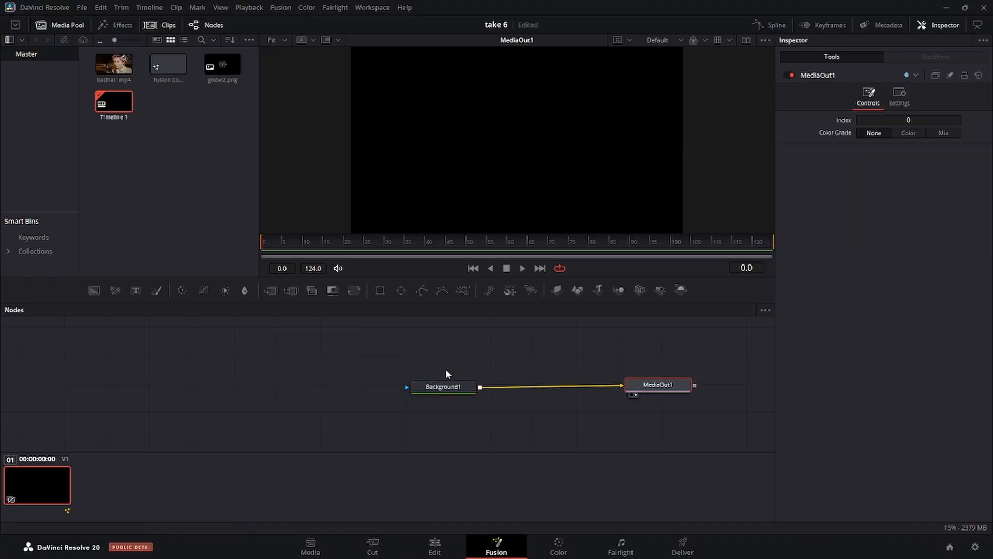
# Step: Mask the Background node with a Rectangle and set the rectangle's width to 1.0
pyautogui.click(440, 388)
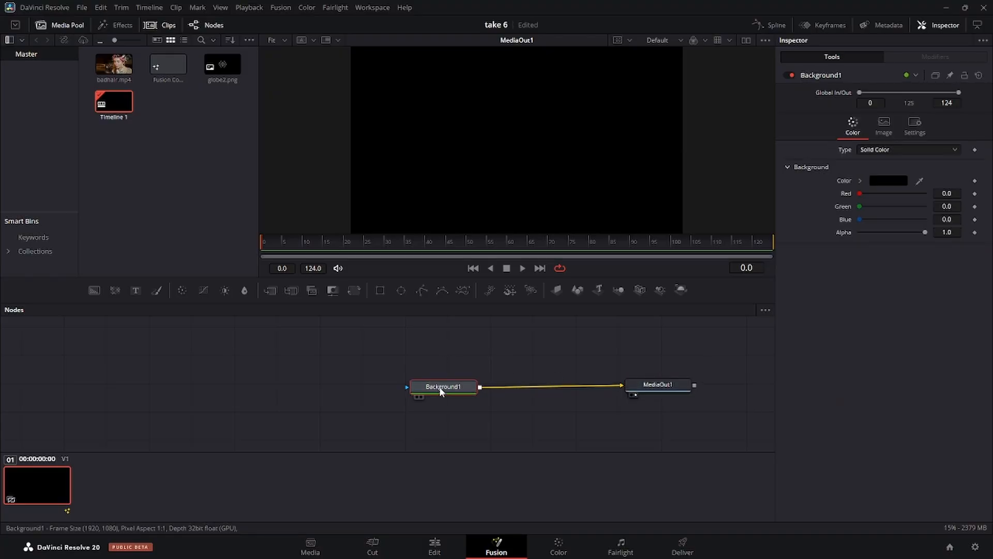
pyautogui.click(379, 291)
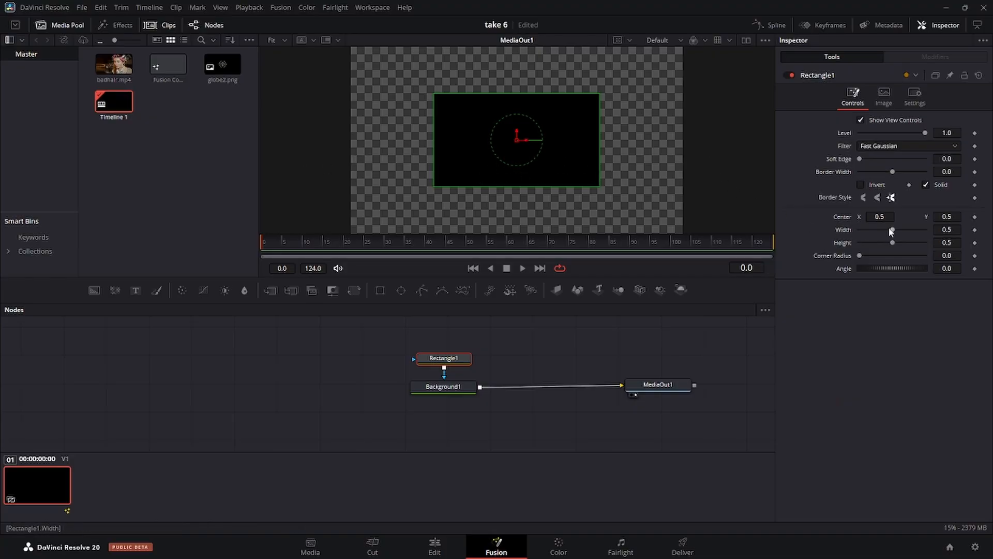
pyautogui.click(946, 229)
pyautogui.press('BackSpace')
pyautogui.press('BackSpace')
pyautogui.press('BackSpace')
pyautogui.write('1.0')
pyautogui.press('Tab')
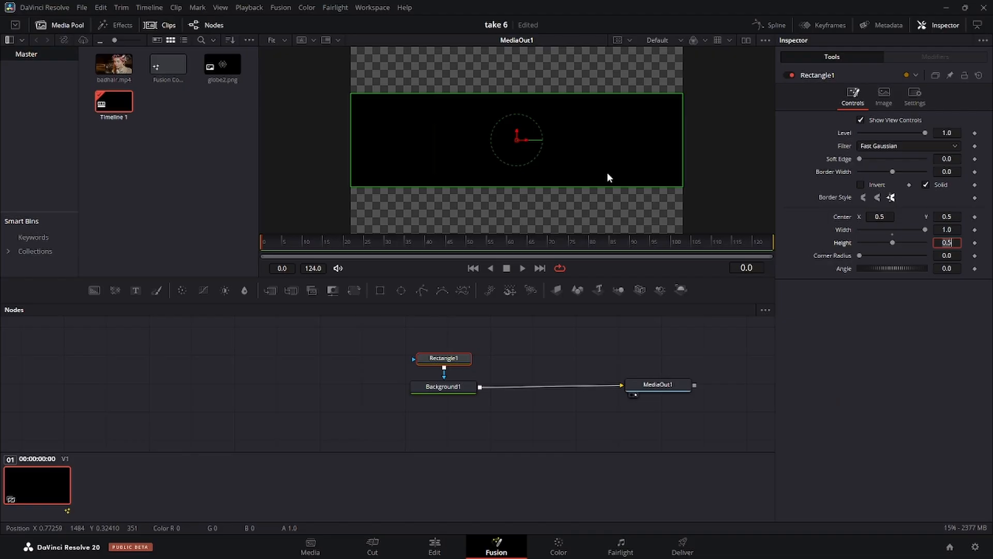
# Step: Set the rectangle mask's vertical centre to 0.124 and its height to 0.175 to form a low bar
pyautogui.click(950, 217)
pyautogui.write('.125')
pyautogui.press('Tab')
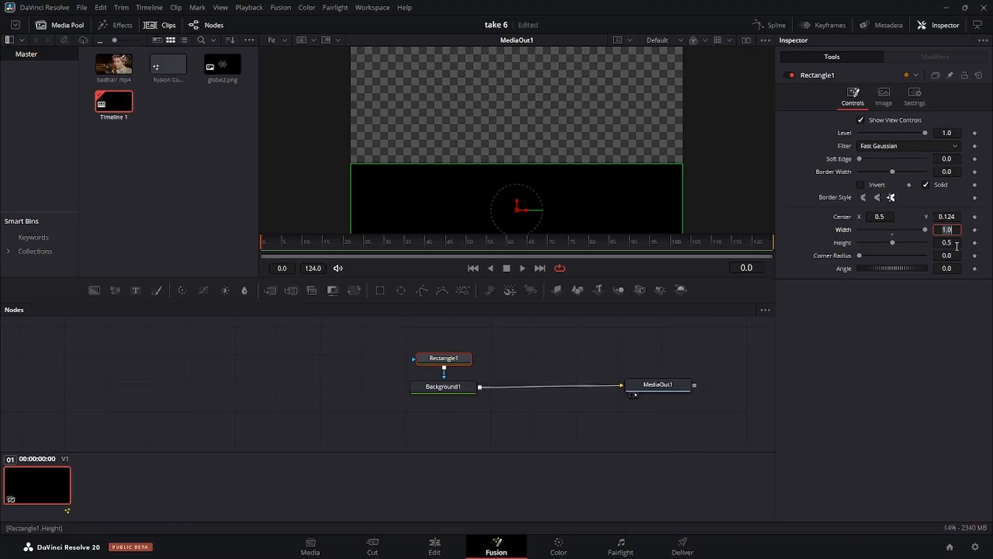
pyautogui.click(948, 241)
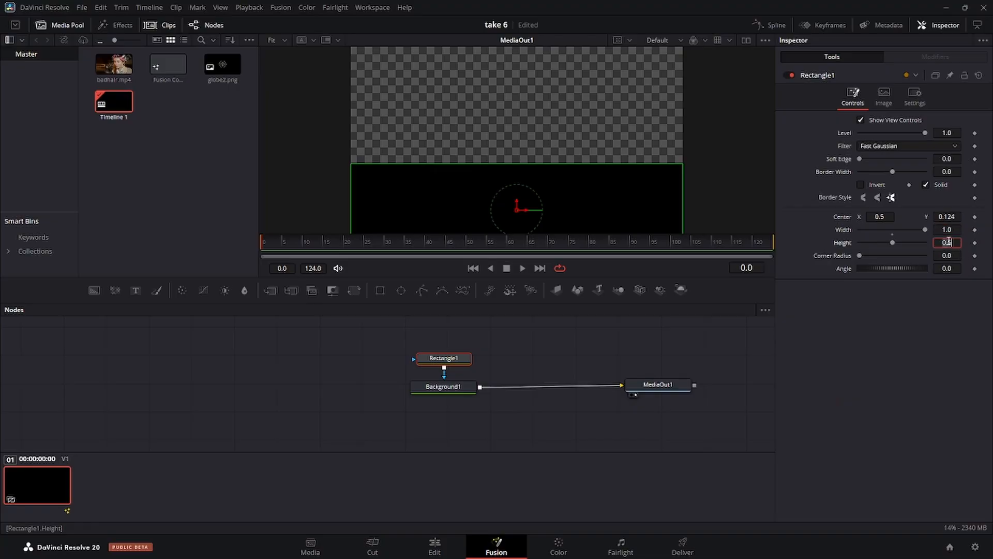
pyautogui.press('BackSpace')
pyautogui.write('125')
pyautogui.press('Tab')
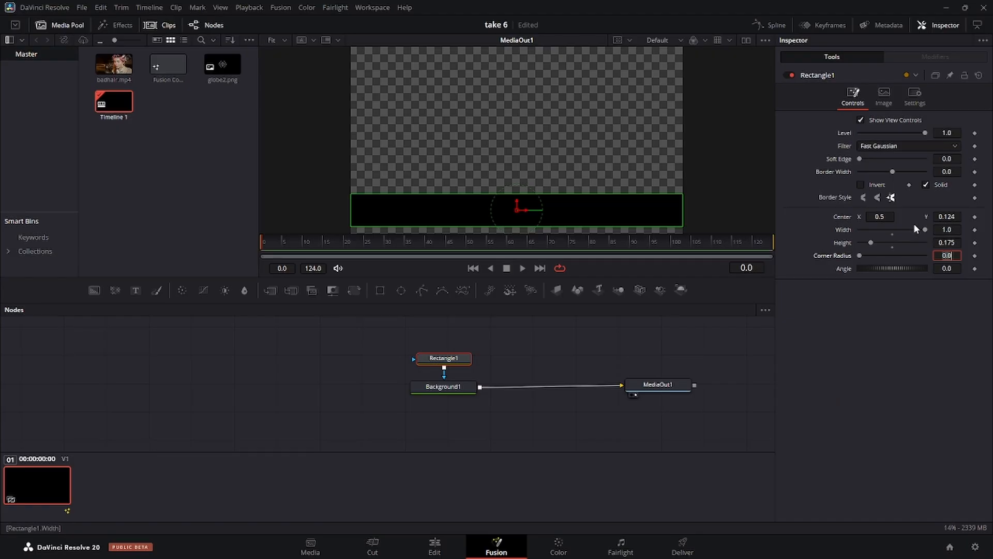
pyautogui.click(632, 215)
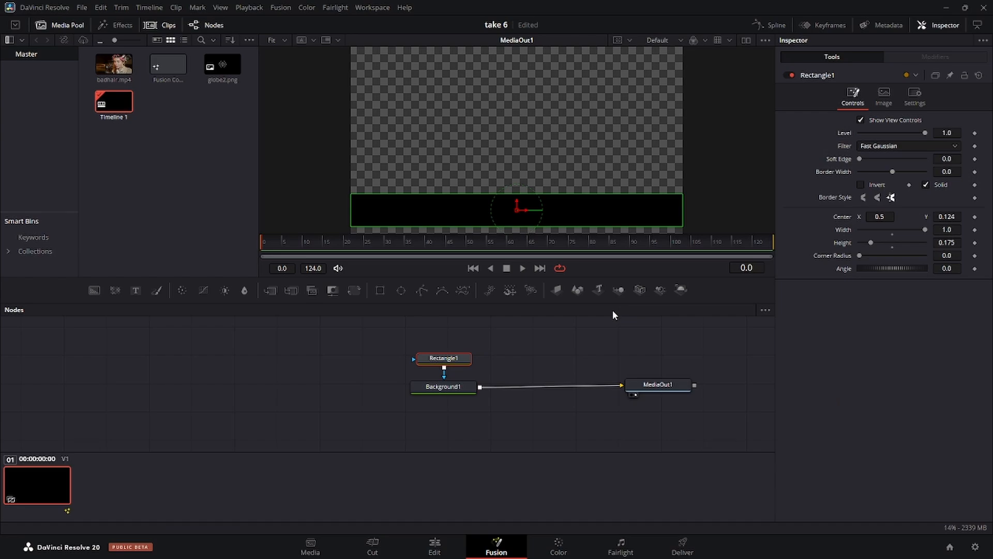
# Step: Change the Background node's fill type to Gradient and set the starting colour to dark red #550000
pyautogui.click(443, 387)
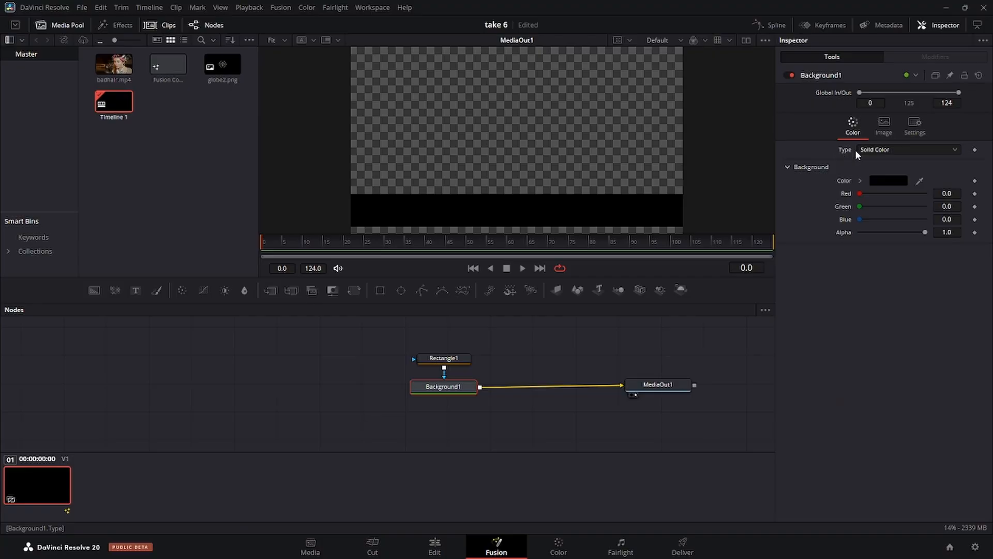
pyautogui.click(882, 150)
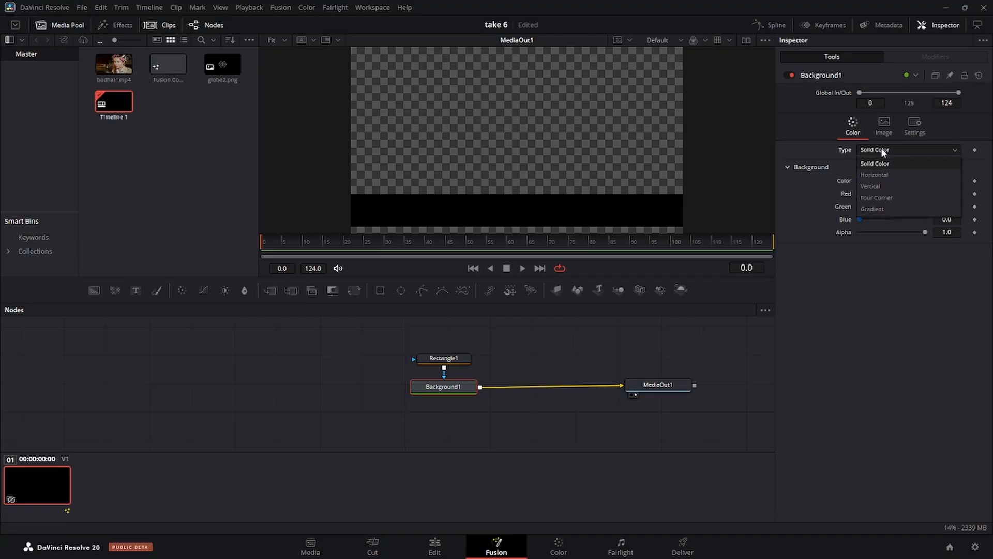
pyautogui.click(881, 211)
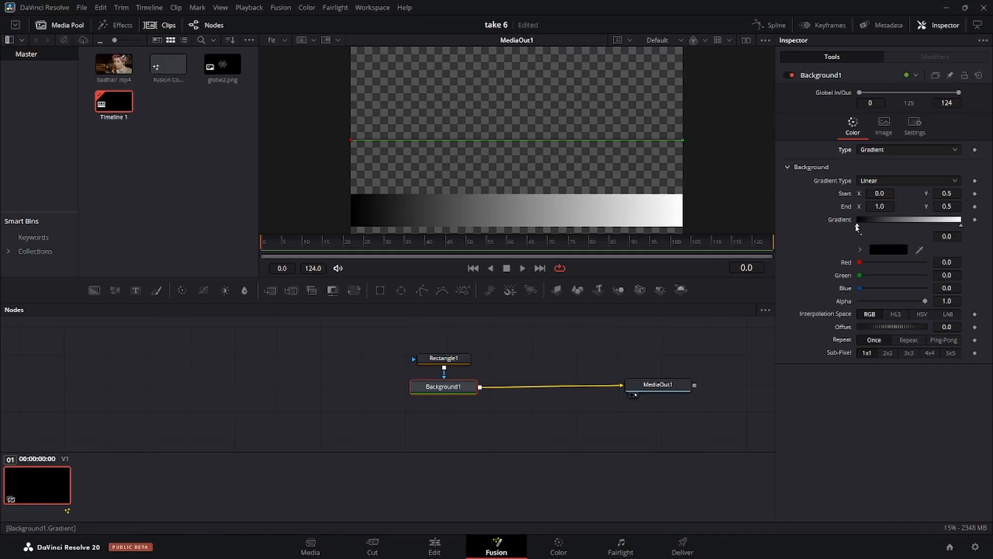
pyautogui.click(883, 249)
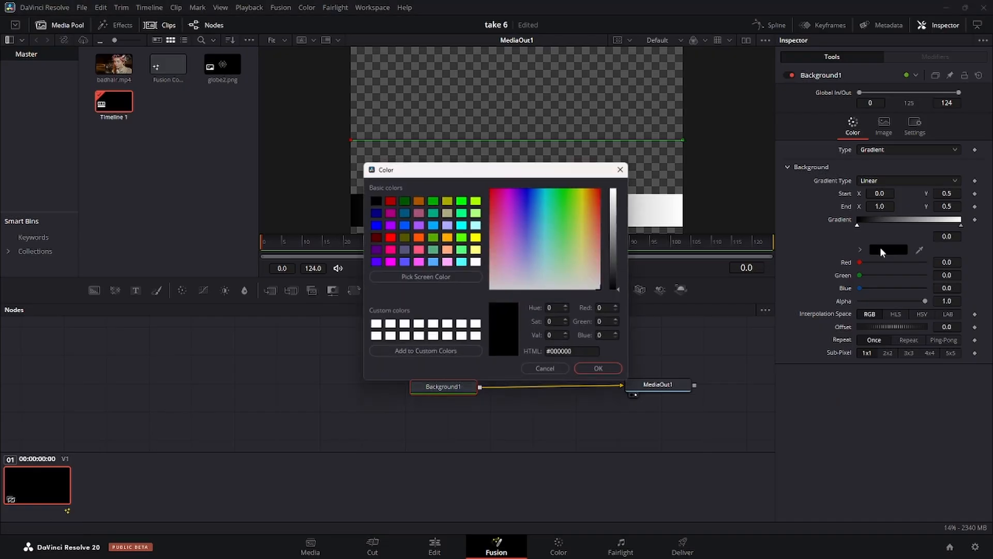
pyautogui.click(375, 237)
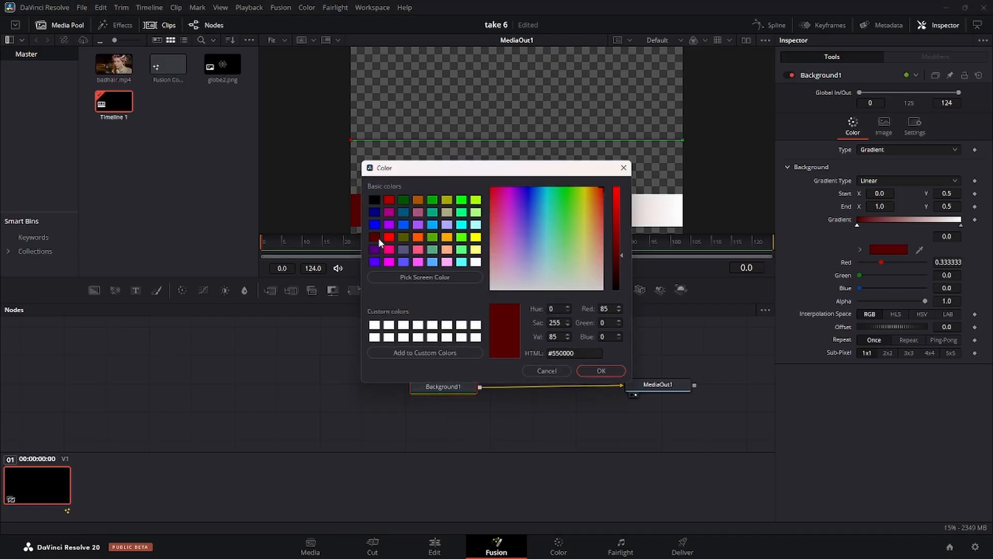
pyautogui.click(598, 372)
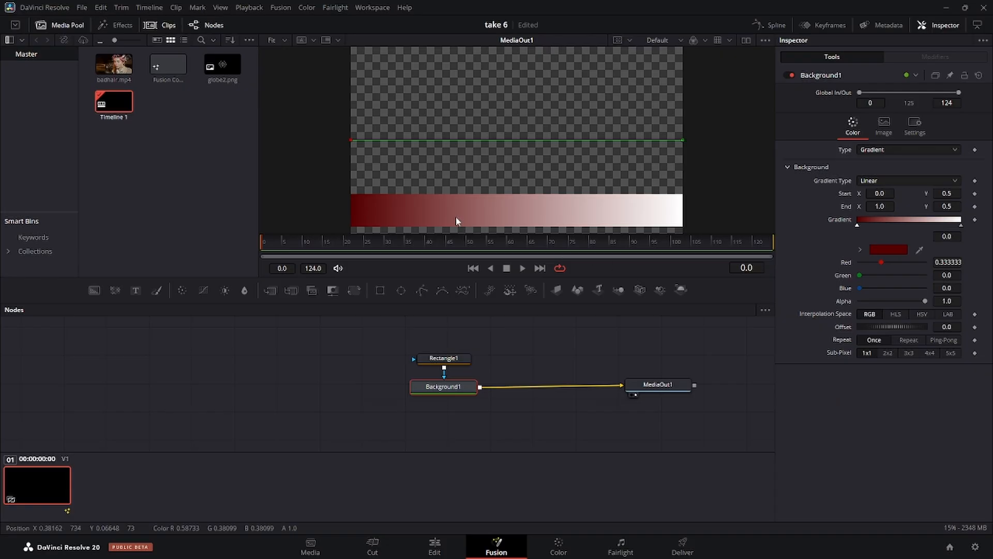
# Step: Set the gradient's end colour to pure blue and shift the Background and Rectangle nodes slightly up in the node graph
pyautogui.click(961, 226)
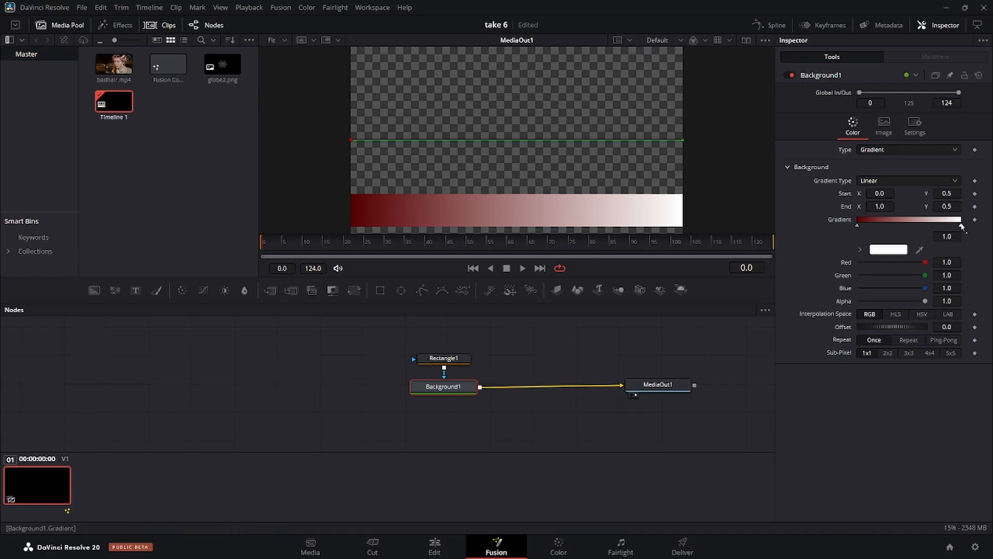
pyautogui.click(887, 250)
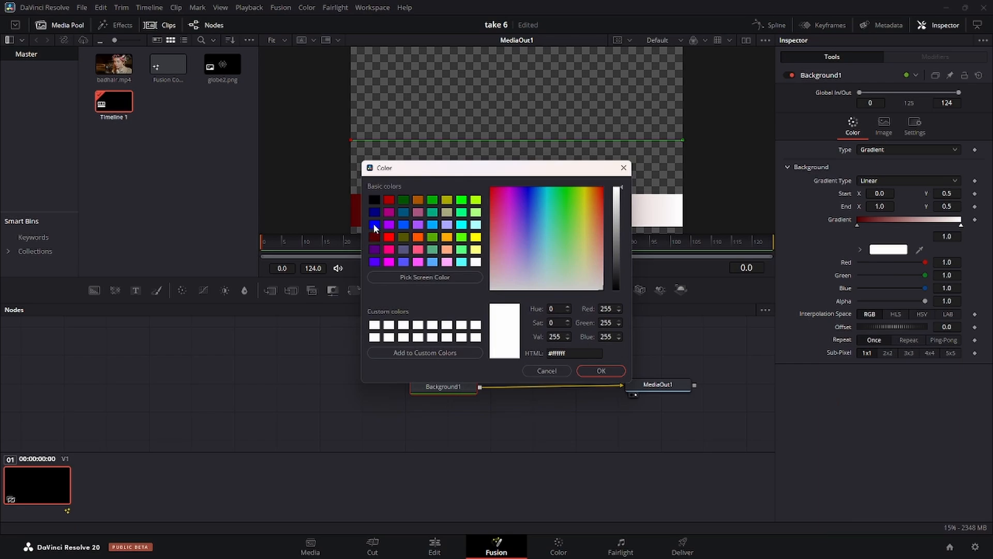
pyautogui.click(373, 224)
pyautogui.click(596, 370)
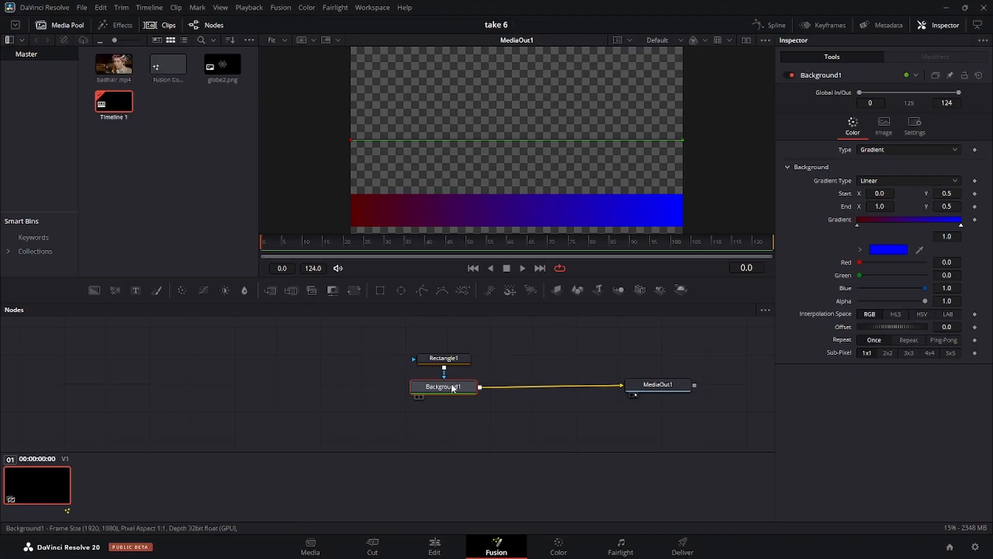
pyautogui.moveTo(453, 388); pyautogui.dragTo(441, 355)
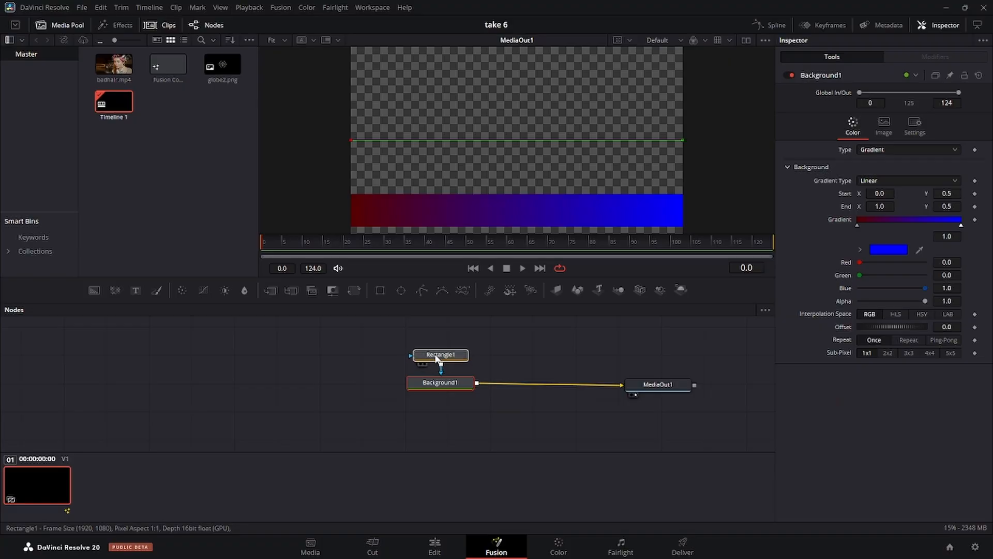
pyautogui.click(458, 383)
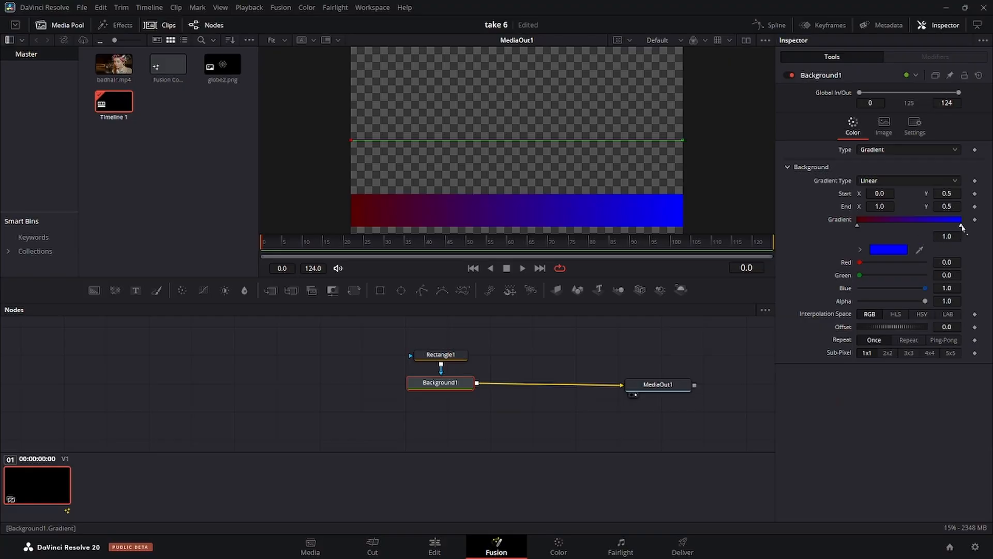
# Step: Move the blue gradient stop to about 0.388 and keyframe the gradient at frame 0
pyautogui.moveTo(960, 227); pyautogui.dragTo(898, 235)
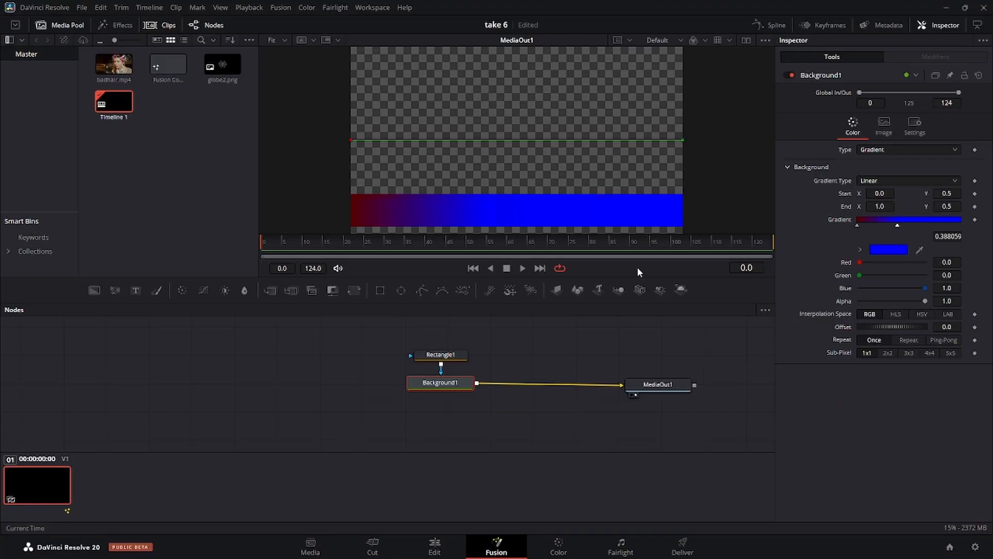
pyautogui.moveTo(374, 242); pyautogui.dragTo(260, 245)
pyautogui.click(976, 221)
# Step: At frame 124, move the blue gradient stop to 1.0 and the dark red stop to about 0.507
pyautogui.moveTo(422, 244); pyautogui.dragTo(704, 240)
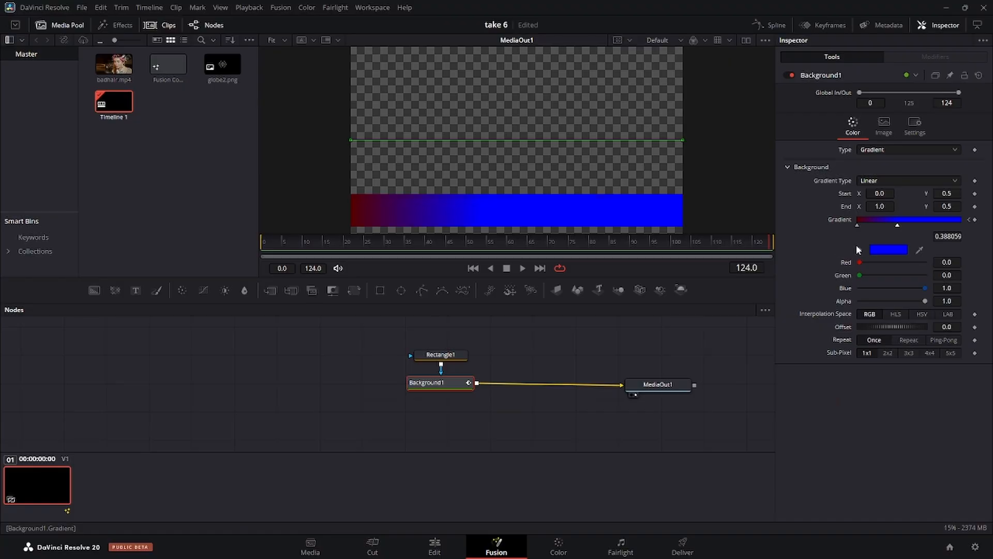
pyautogui.moveTo(896, 228); pyautogui.dragTo(970, 229)
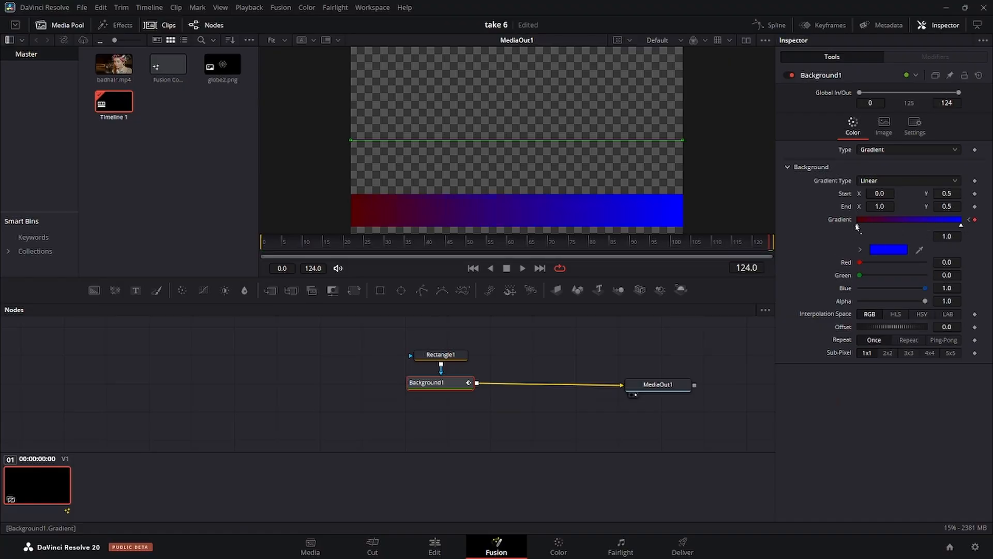
pyautogui.moveTo(857, 227); pyautogui.dragTo(911, 228)
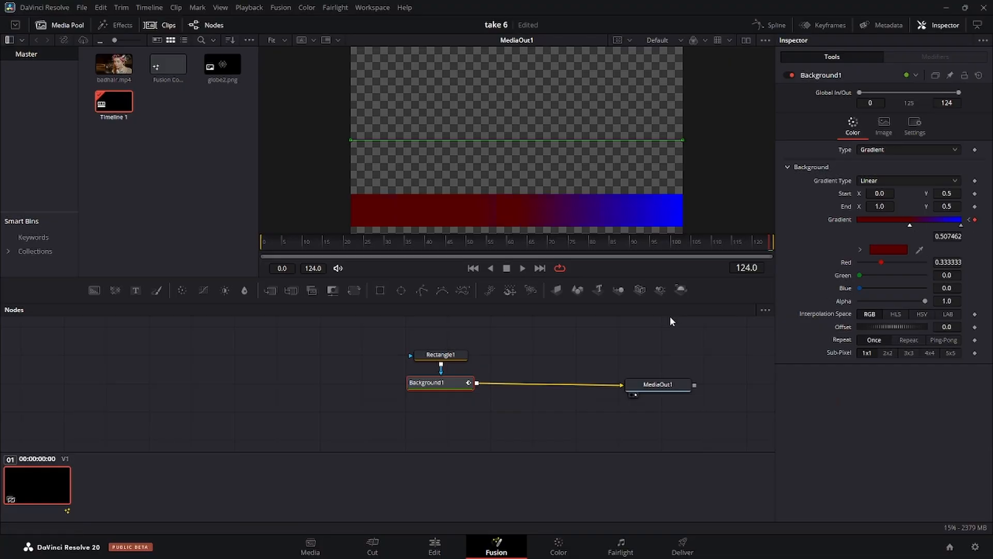
# Step: Play the gradient animation from the first frame to check it, then stop and return to frame 0
pyautogui.click(472, 269)
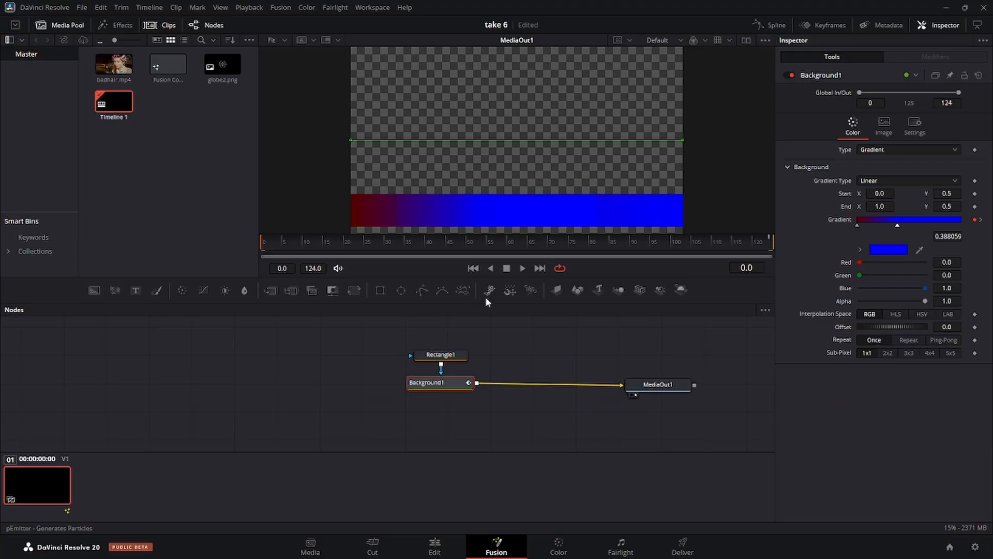
pyautogui.click(523, 269)
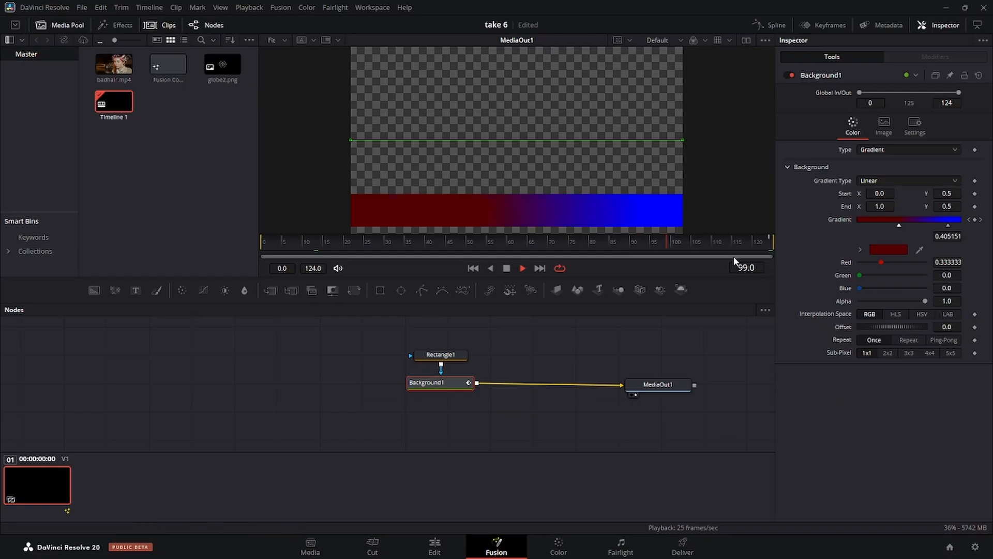
pyautogui.click(507, 269)
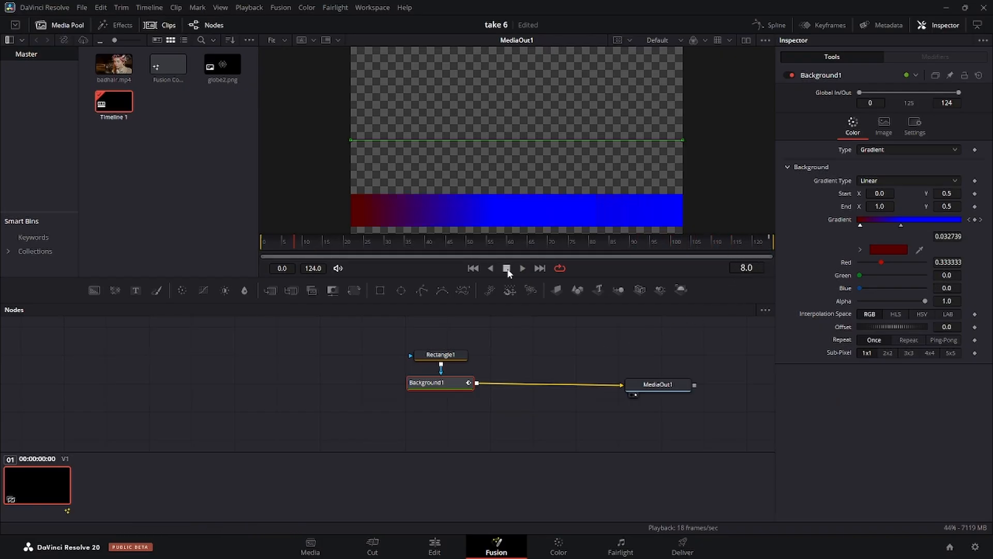
pyautogui.click(473, 268)
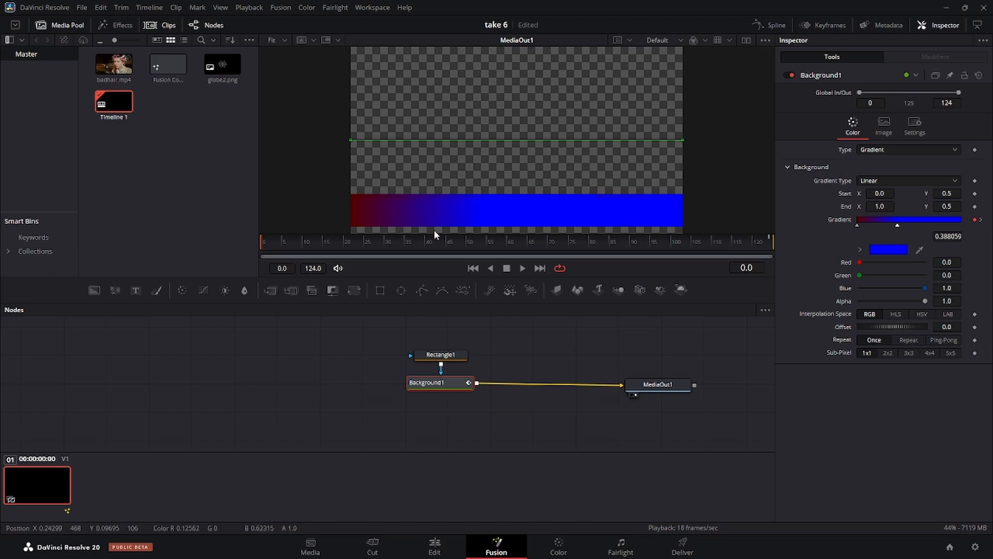
# Step: Duplicate the Rectangle1 and Background1 nodes together and place the copied pair above the line to MediaOut1
pyautogui.moveTo(396, 402); pyautogui.dragTo(465, 352)
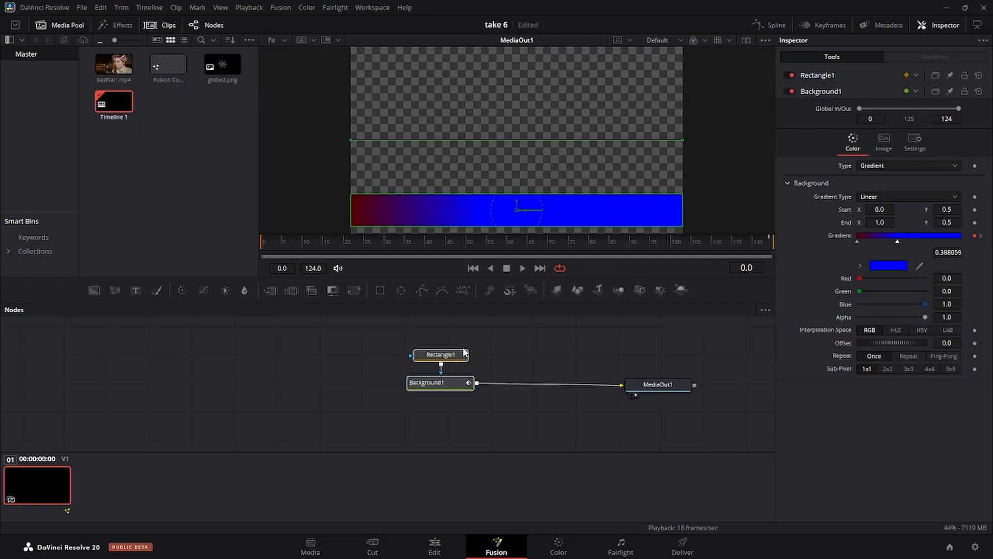
pyautogui.rightClick(438, 356)
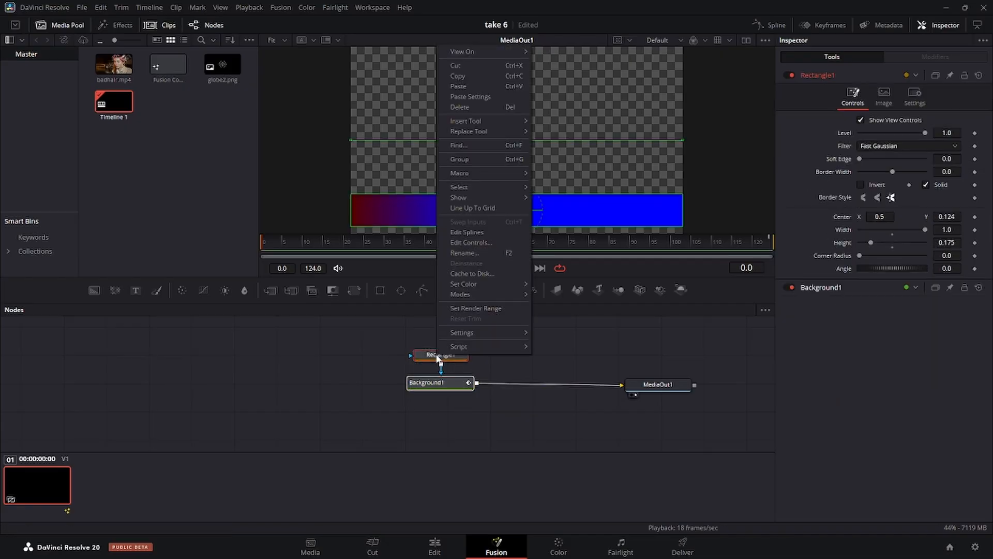
pyautogui.click(455, 76)
pyautogui.click(534, 348)
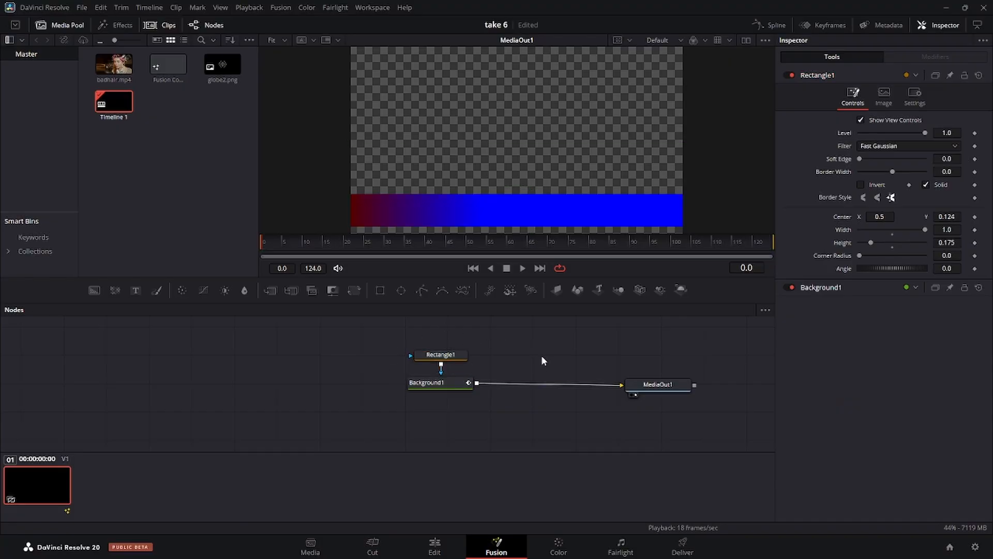
pyautogui.hotkey('ctrl', 'v')
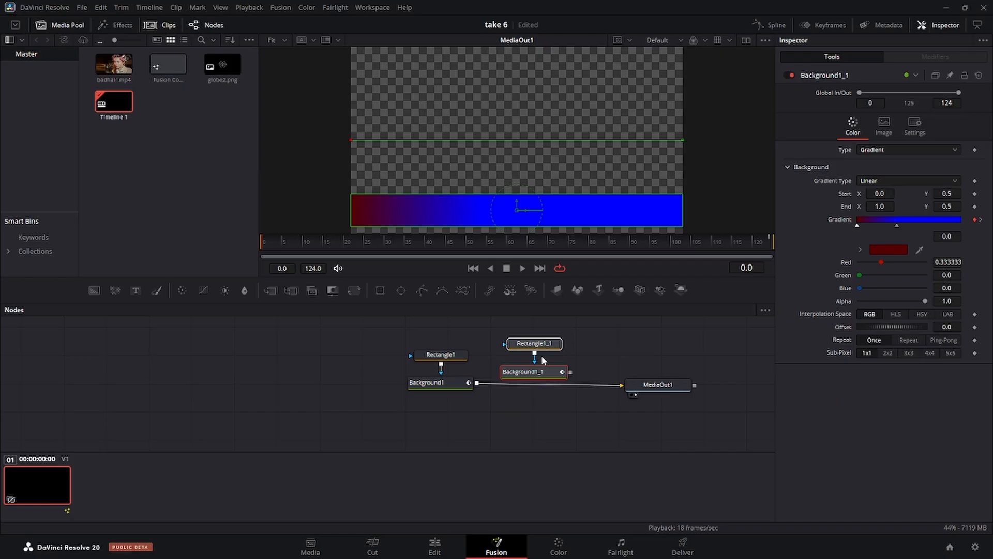
pyautogui.moveTo(514, 372); pyautogui.dragTo(509, 356)
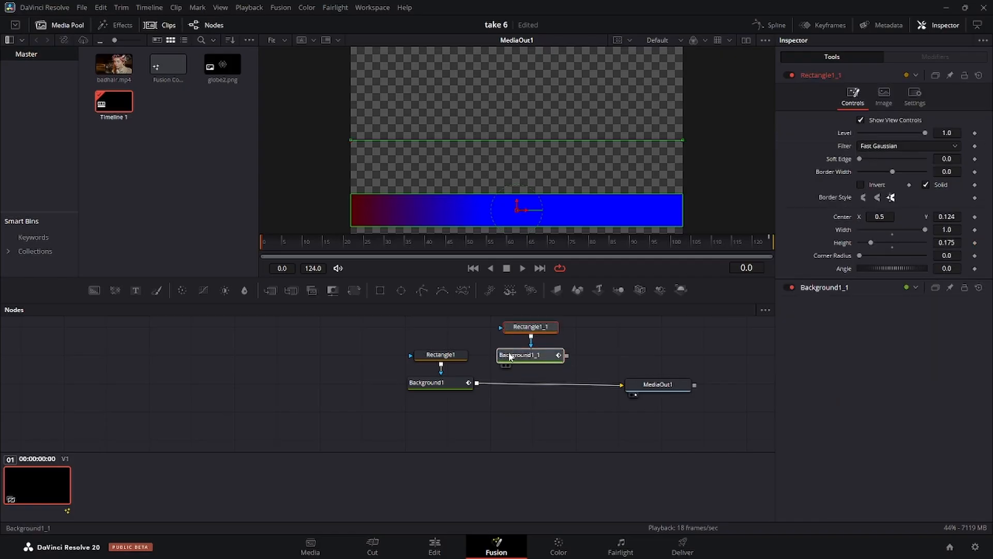
# Step: Shift the original Rectangle1 and Background1 nodes left and merge the copied background over Background1's output
pyautogui.click(434, 384)
pyautogui.moveTo(440, 401); pyautogui.dragTo(411, 348)
pyautogui.moveTo(421, 355); pyautogui.dragTo(355, 359)
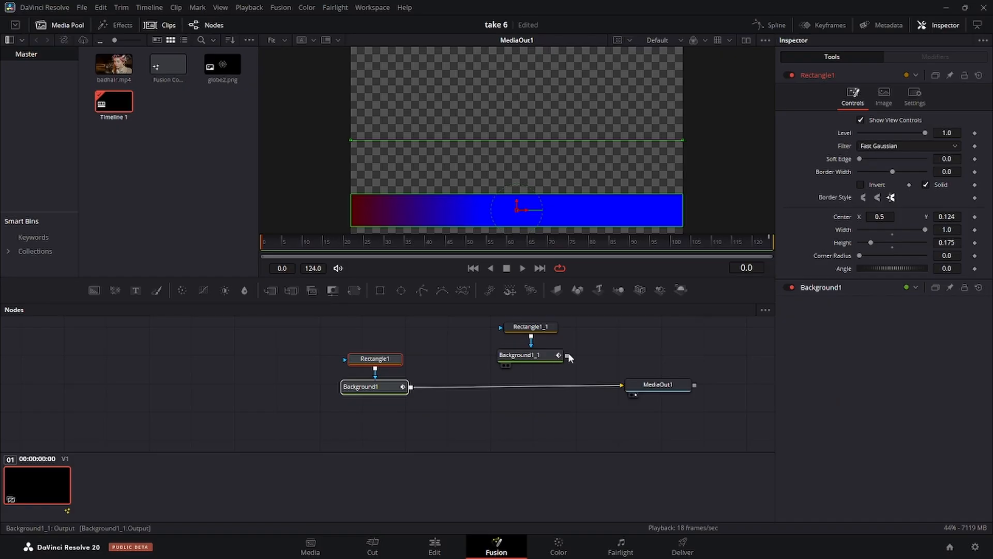
pyautogui.moveTo(566, 356); pyautogui.dragTo(413, 389)
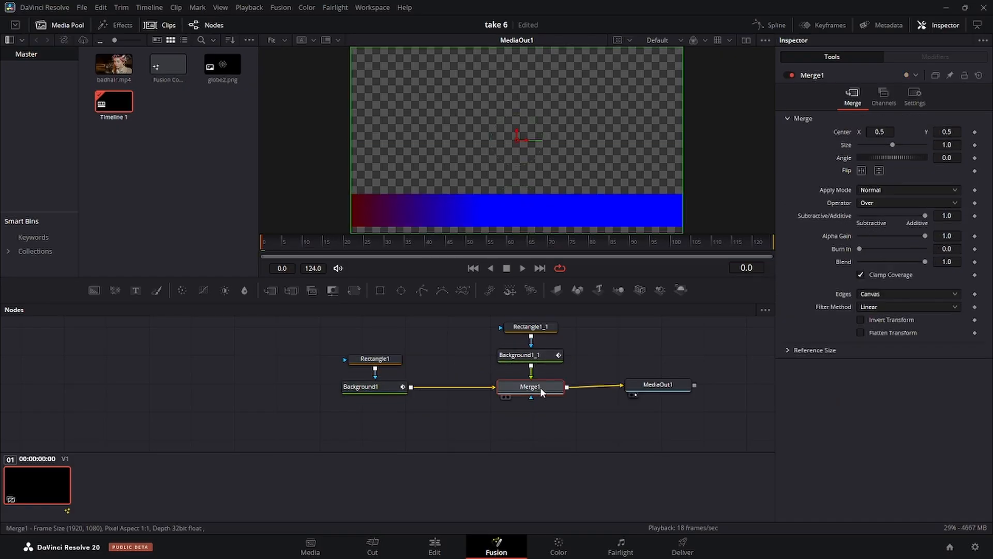
# Step: Change the copied background's type to Solid Color and set its colour to #d6d6d6
pyautogui.click(530, 357)
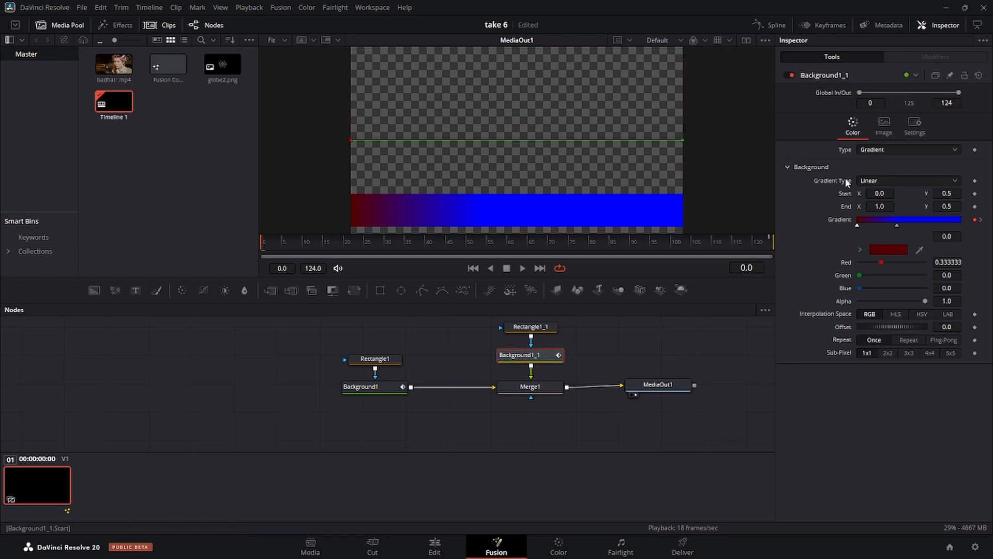
pyautogui.click(874, 151)
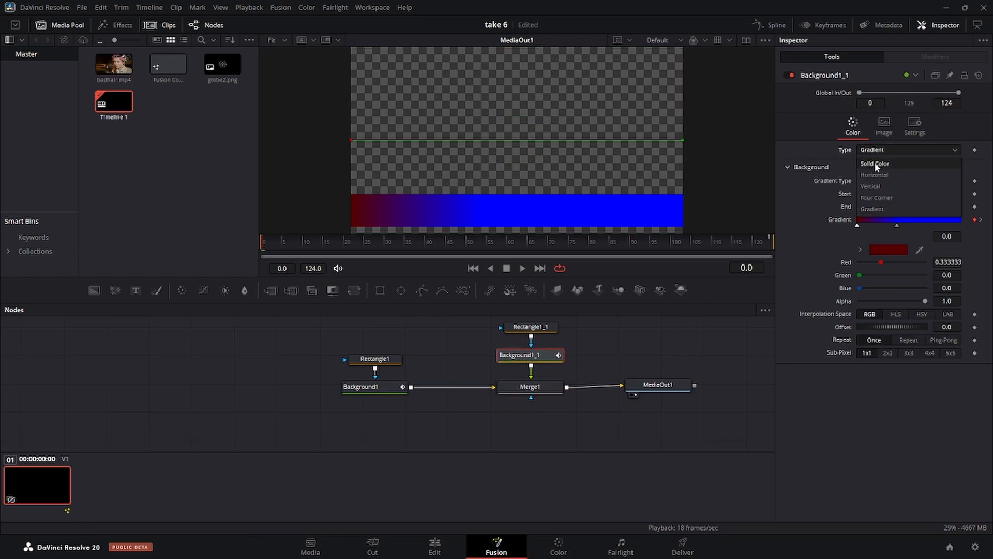
pyautogui.click(875, 164)
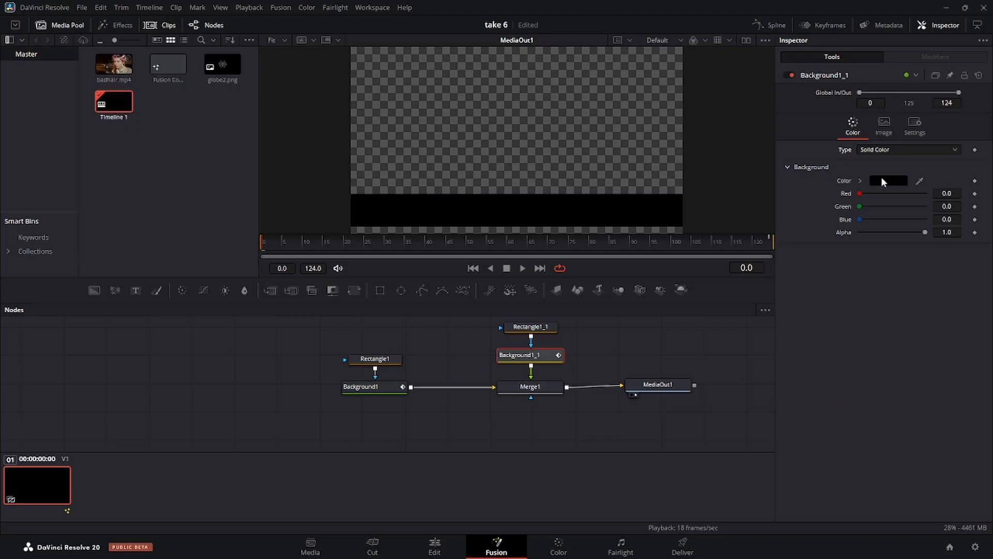
pyautogui.click(882, 180)
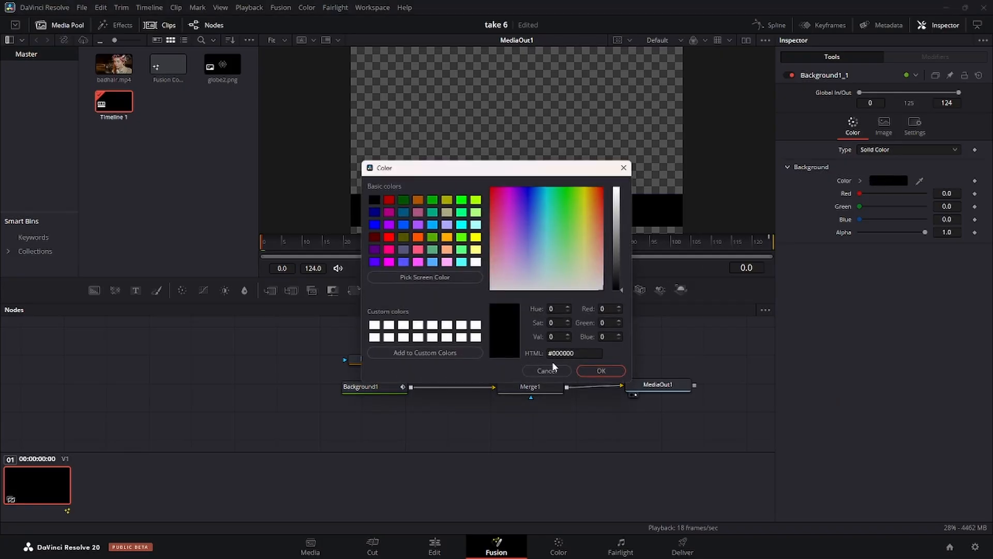
pyautogui.moveTo(553, 354); pyautogui.dragTo(622, 353)
pyautogui.write('d6d6d6')
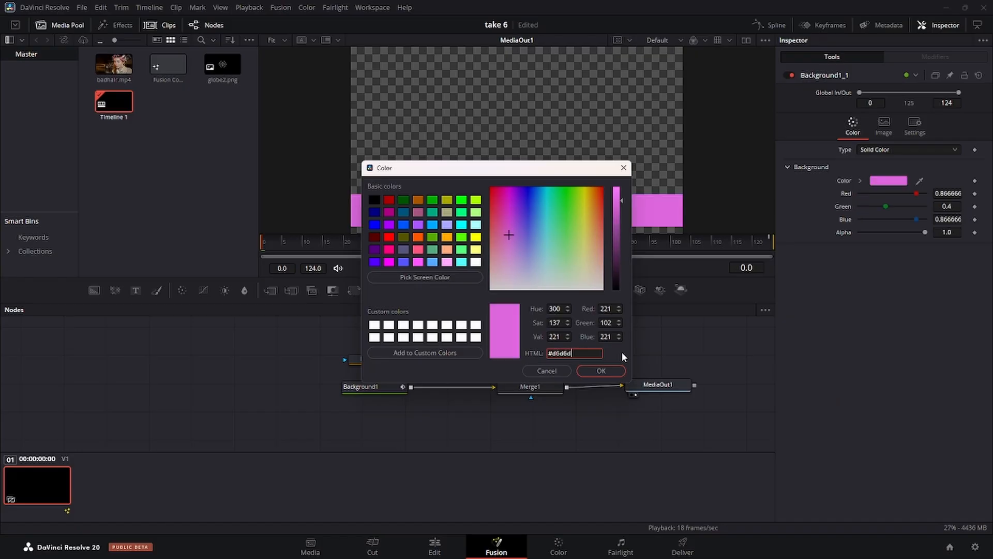
pyautogui.click(601, 371)
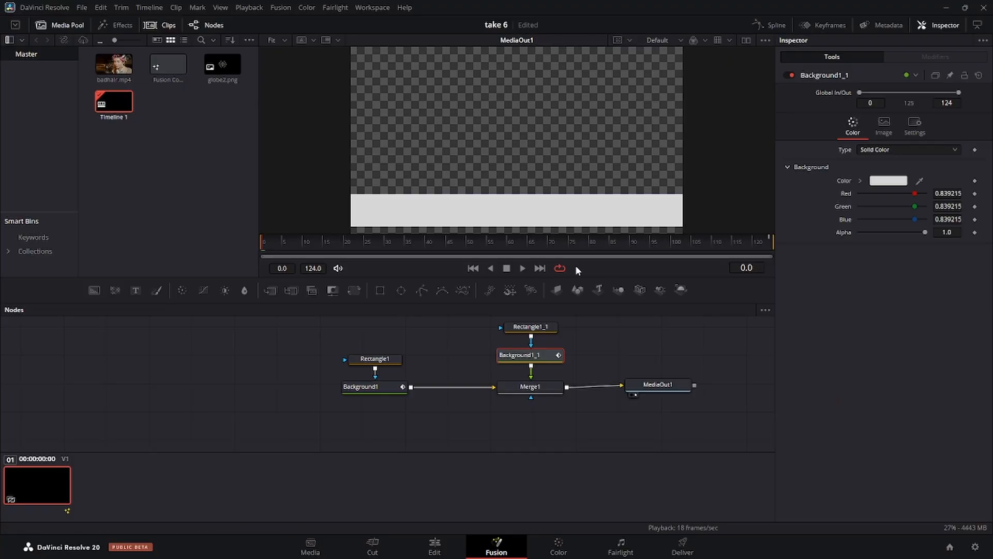
# Step: Set the copied rectangle mask's height to 0.076 and its centre Y to 0.087
pyautogui.click(535, 328)
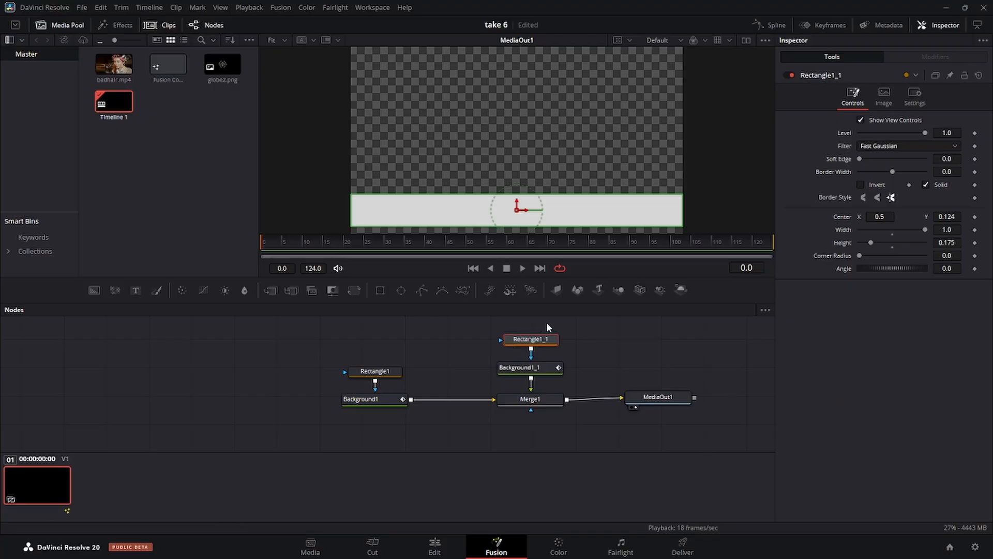
pyautogui.click(952, 242)
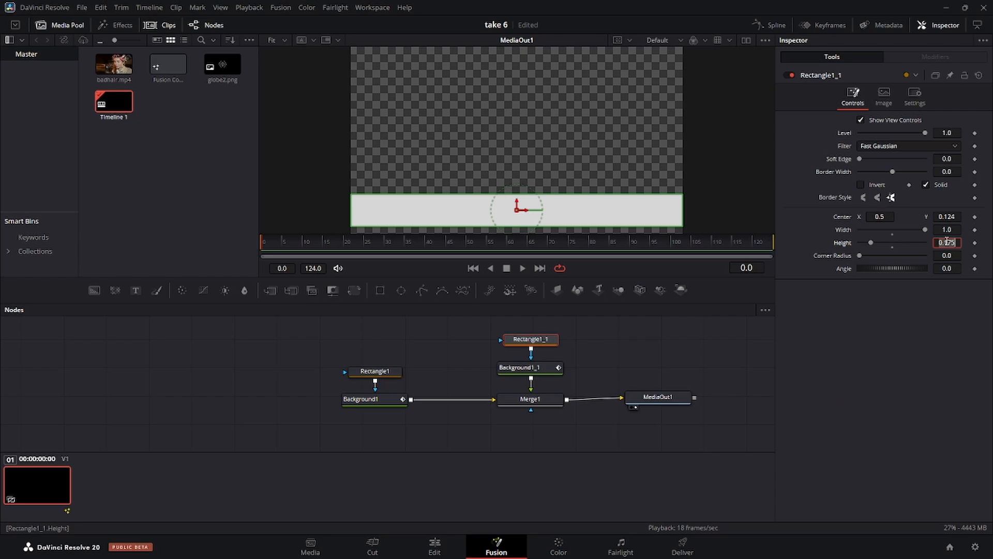
pyautogui.write('.076')
pyautogui.press('Tab')
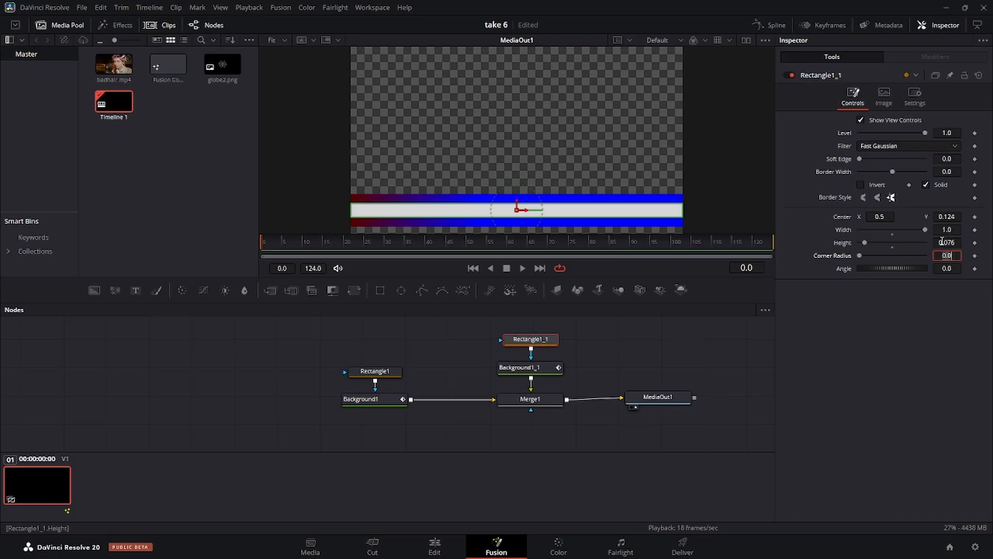
pyautogui.click(947, 216)
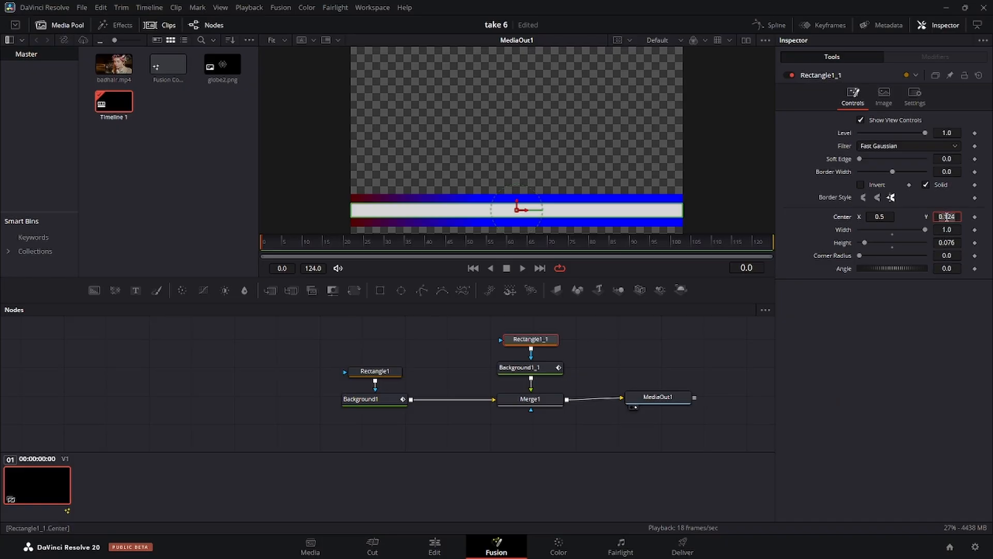
pyautogui.write('.087')
pyautogui.press('Tab')
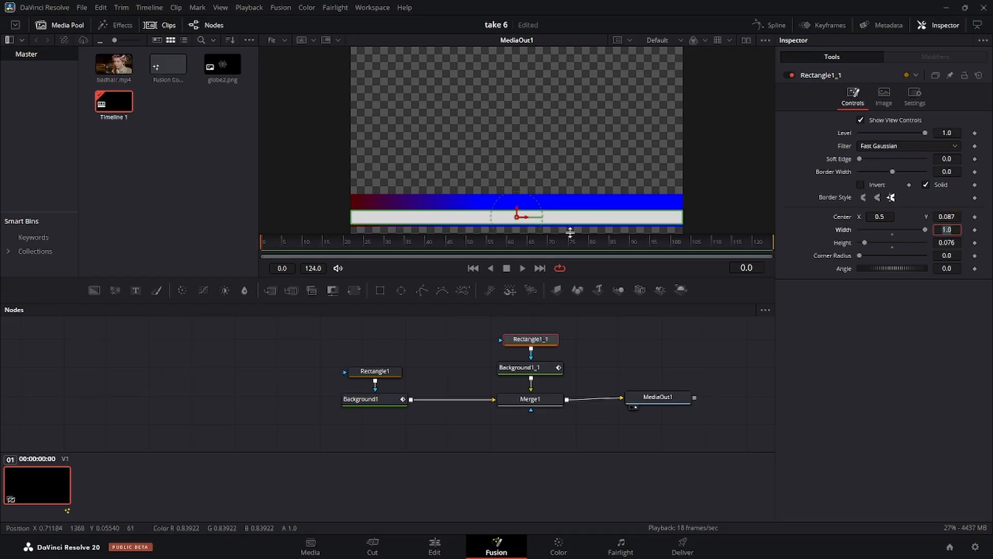
pyautogui.click(440, 206)
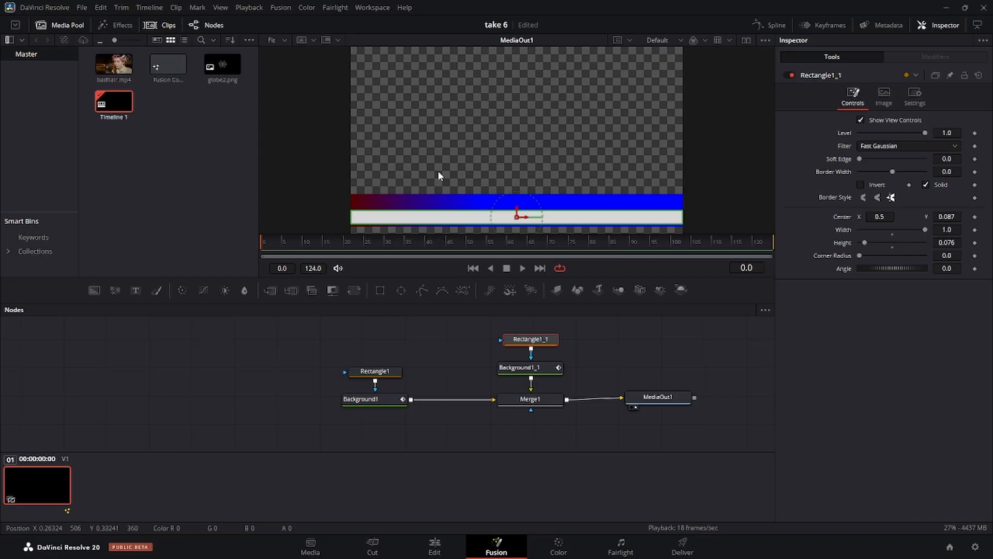
# Step: Raise the gradient bar by setting the original rectangle mask's centre Y to 0.21
pyautogui.click(374, 403)
pyautogui.click(375, 372)
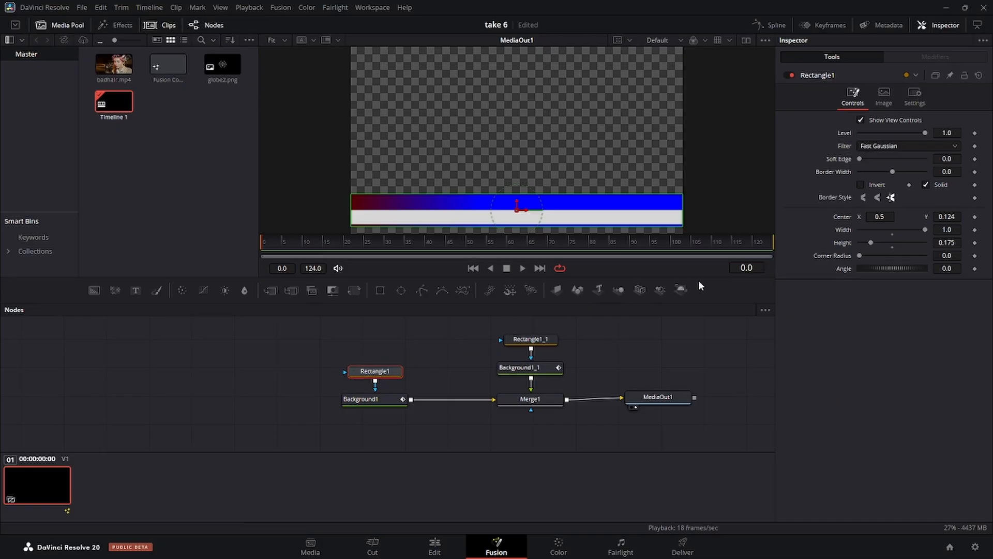
pyautogui.moveTo(940, 217); pyautogui.dragTo(963, 217)
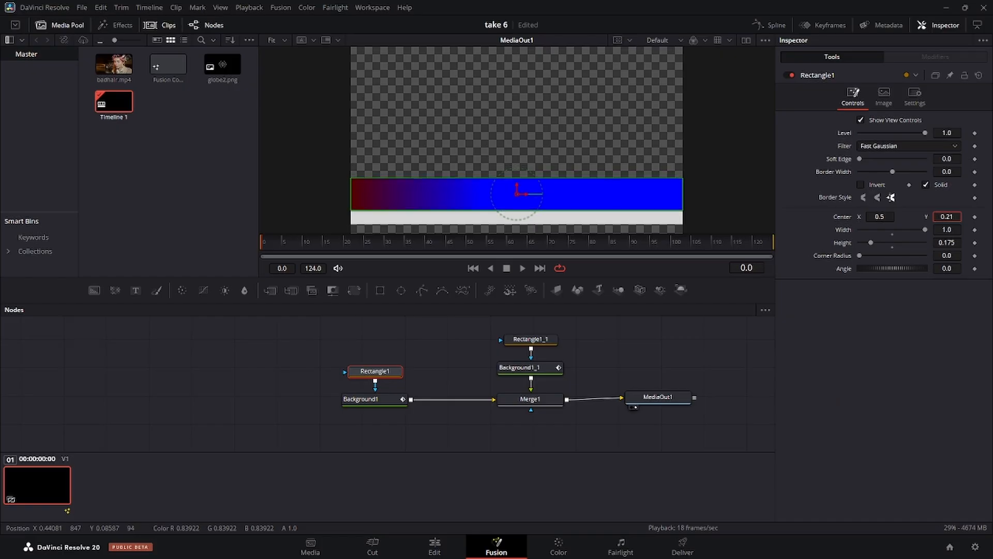
pyautogui.click(629, 350)
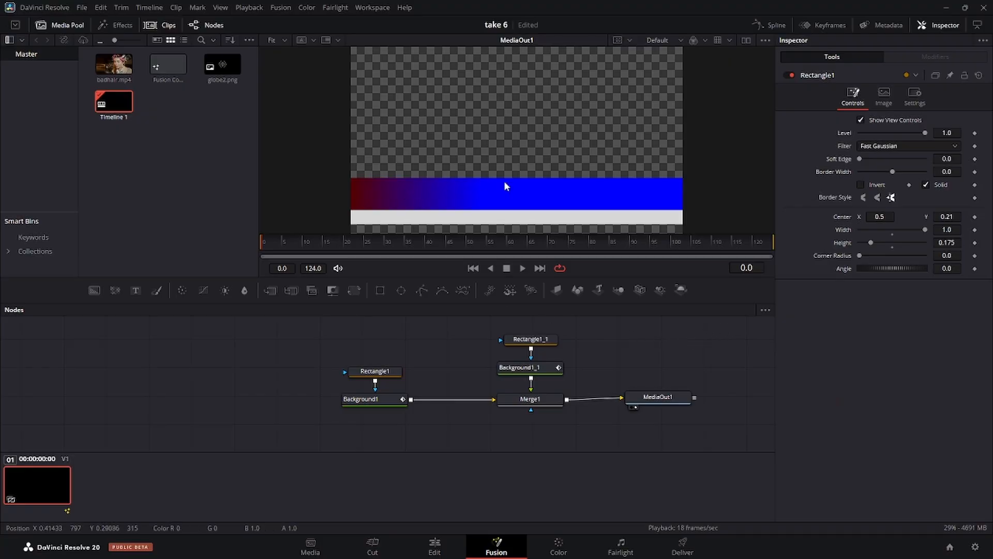
# Step: Move the rectangle, background and merge nodes to the far left of the node graph, keeping Rectangle1_1 above its background
pyautogui.moveTo(549, 422); pyautogui.dragTo(334, 350)
pyautogui.moveTo(376, 376); pyautogui.dragTo(94, 379)
pyautogui.click(535, 346)
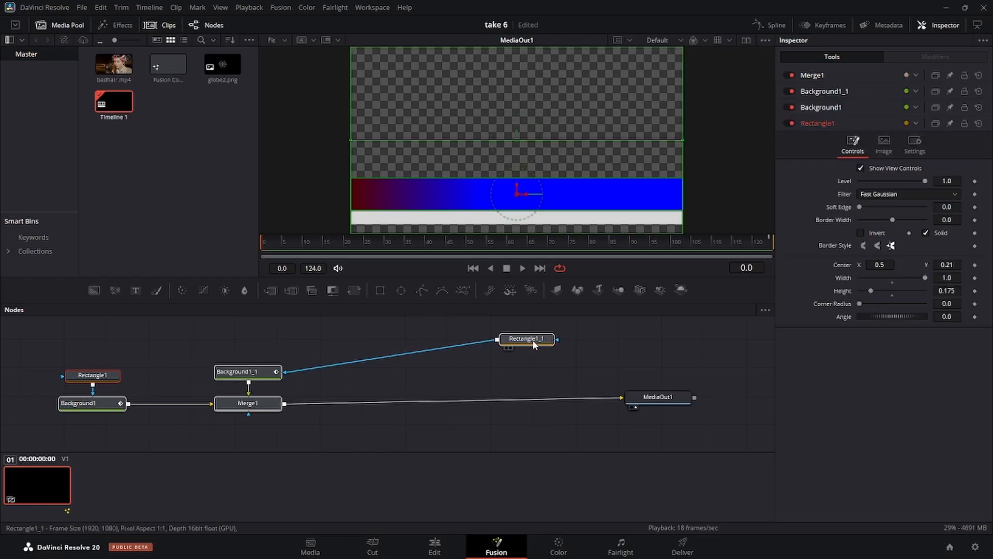
pyautogui.moveTo(535, 345); pyautogui.dragTo(257, 350)
pyautogui.moveTo(261, 430); pyautogui.dragTo(157, 346)
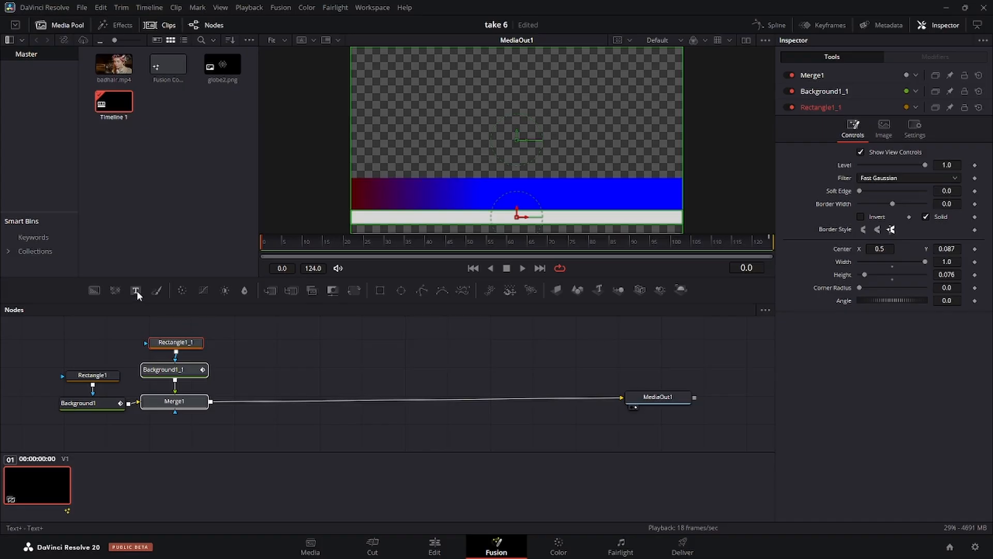
# Step: Add a Text+ node reading "NEWS" and merge it over the output of Merge1
pyautogui.moveTo(135, 290); pyautogui.dragTo(267, 340)
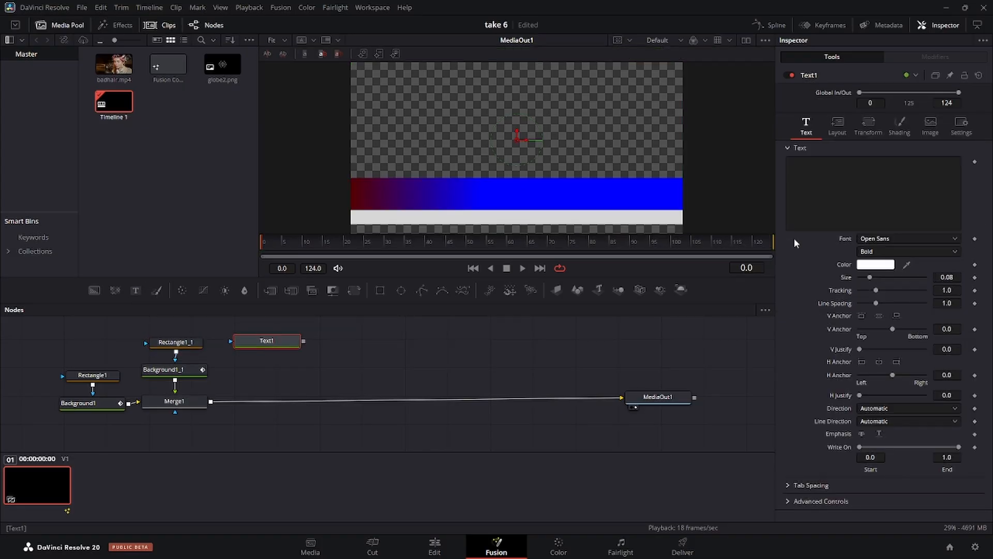
pyautogui.click(809, 169)
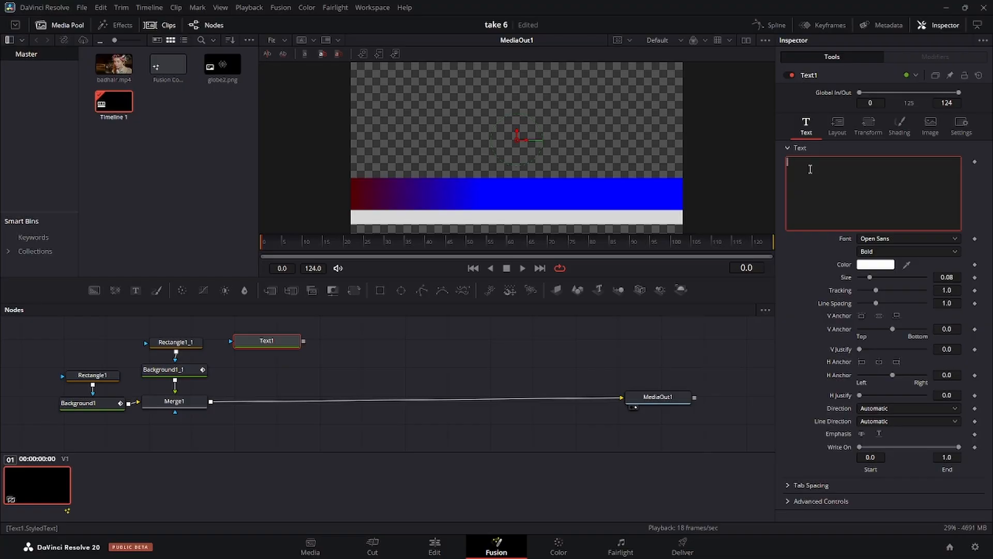
pyautogui.write('NEWS')
pyautogui.moveTo(303, 341); pyautogui.dragTo(211, 402)
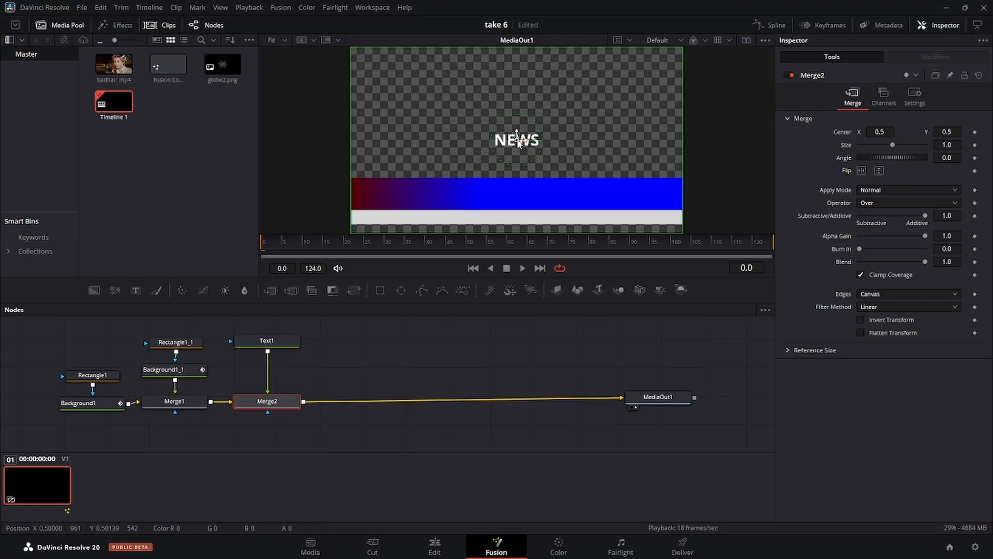
# Step: Place the NEWS title on the gradient bar at about X 0.245, Y 0.209 and scale its merge to 1.57
pyautogui.moveTo(496, 155); pyautogui.dragTo(391, 205)
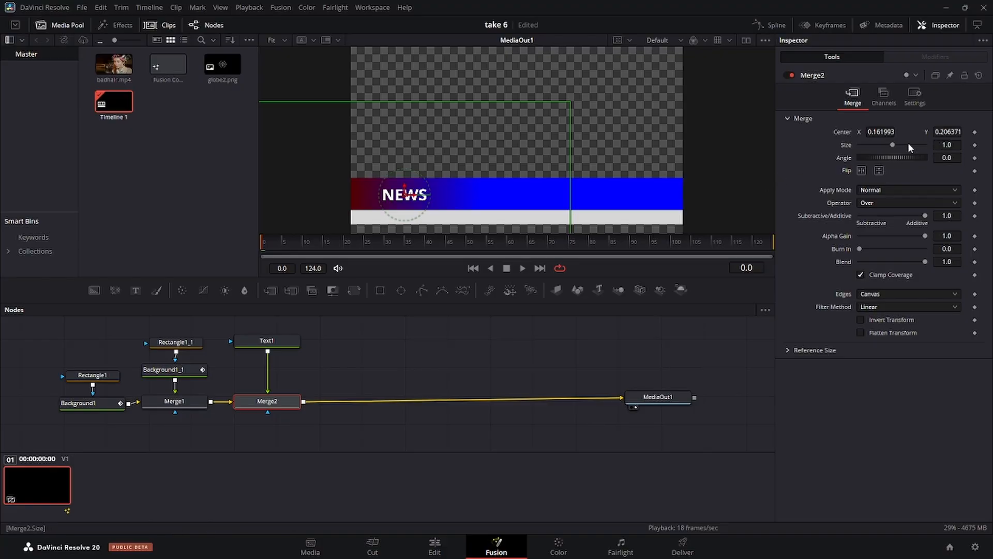
pyautogui.moveTo(888, 145); pyautogui.dragTo(897, 146)
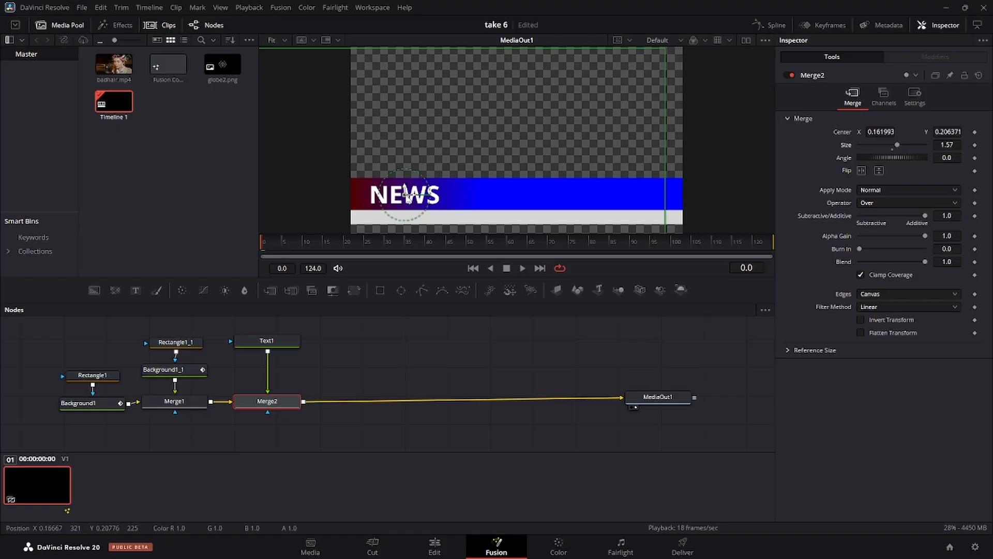
pyautogui.moveTo(407, 196); pyautogui.dragTo(435, 196)
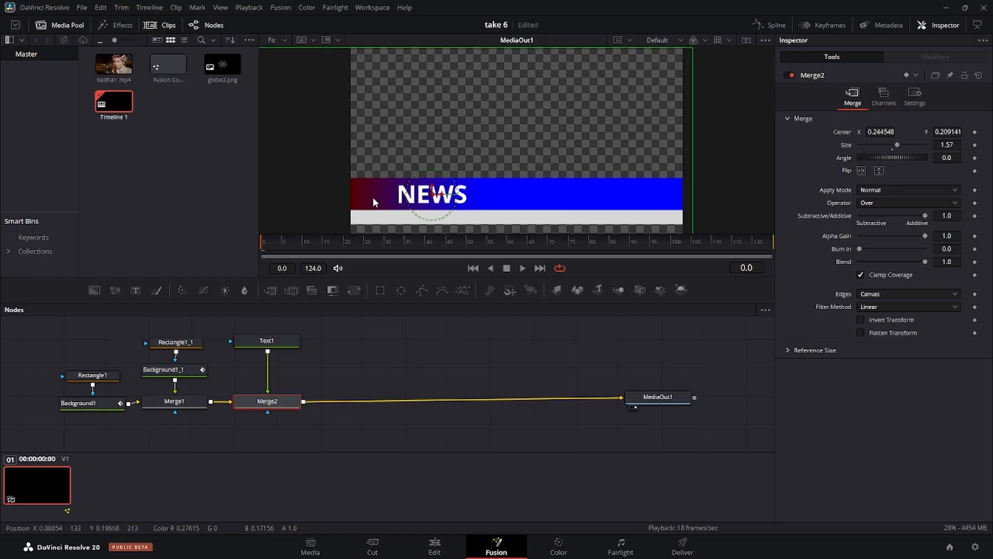
# Step: Add a black Text+ node reading "AROUND THE WORLD" and merge it over the output of Merge2
pyautogui.click(408, 344)
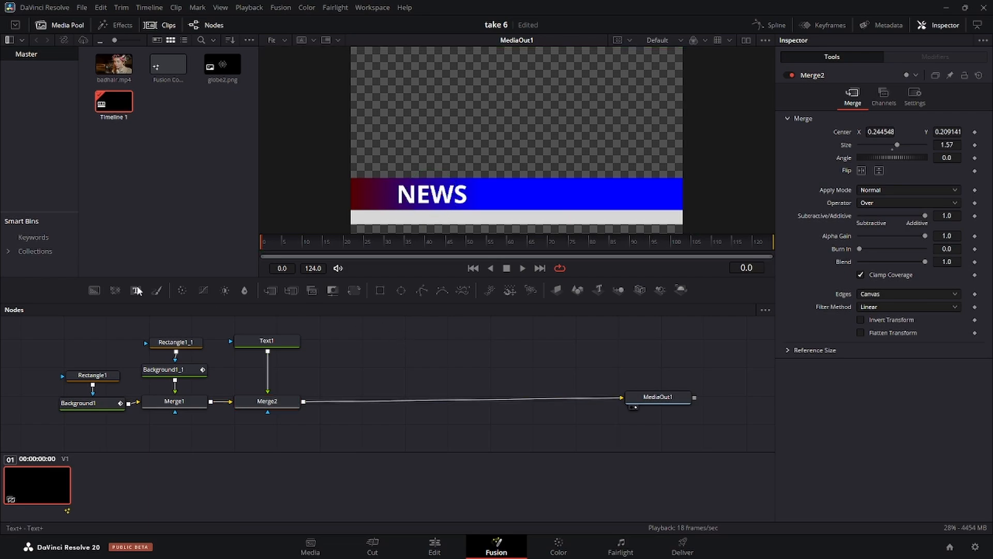
pyautogui.moveTo(134, 289); pyautogui.dragTo(360, 342)
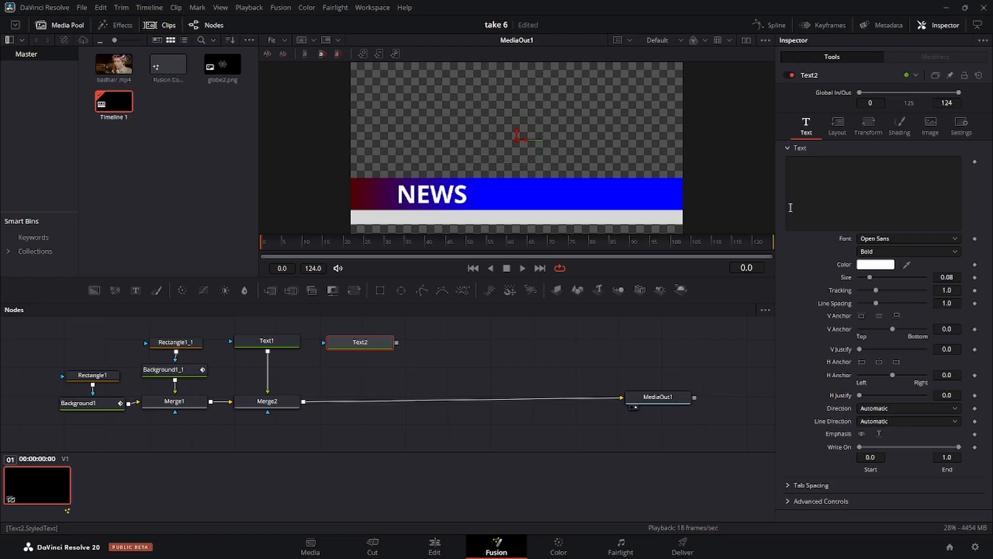
pyautogui.click(799, 177)
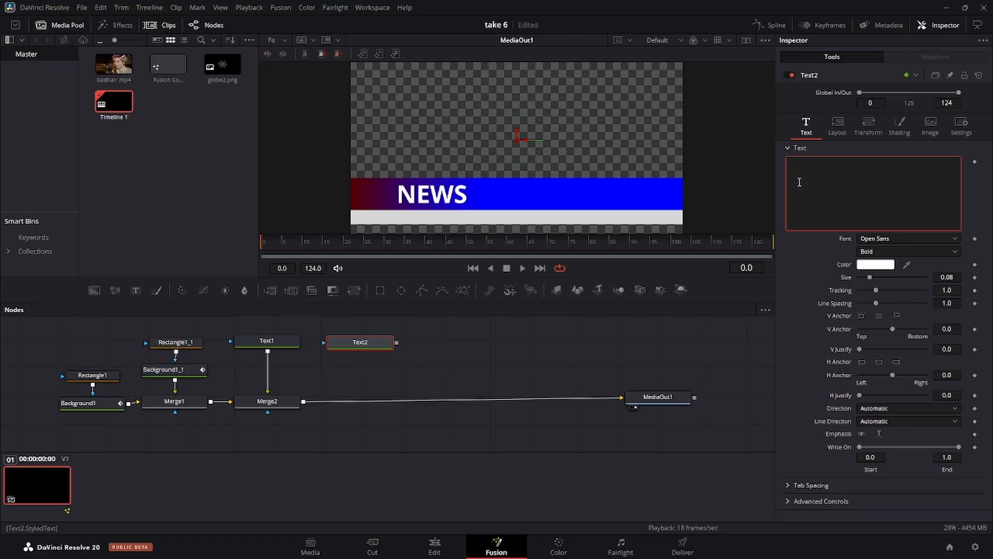
pyautogui.write('AROUND THE WORLD')
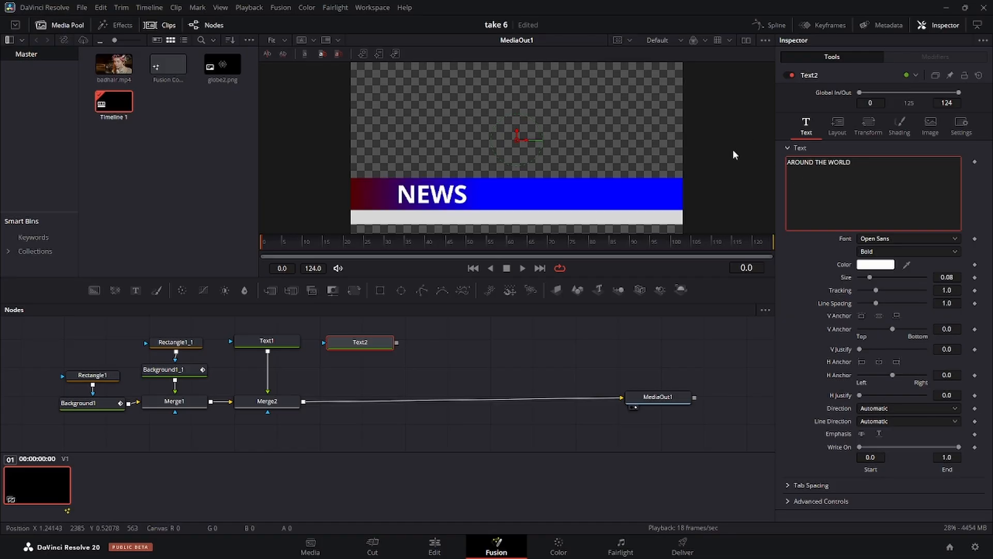
pyautogui.click(865, 265)
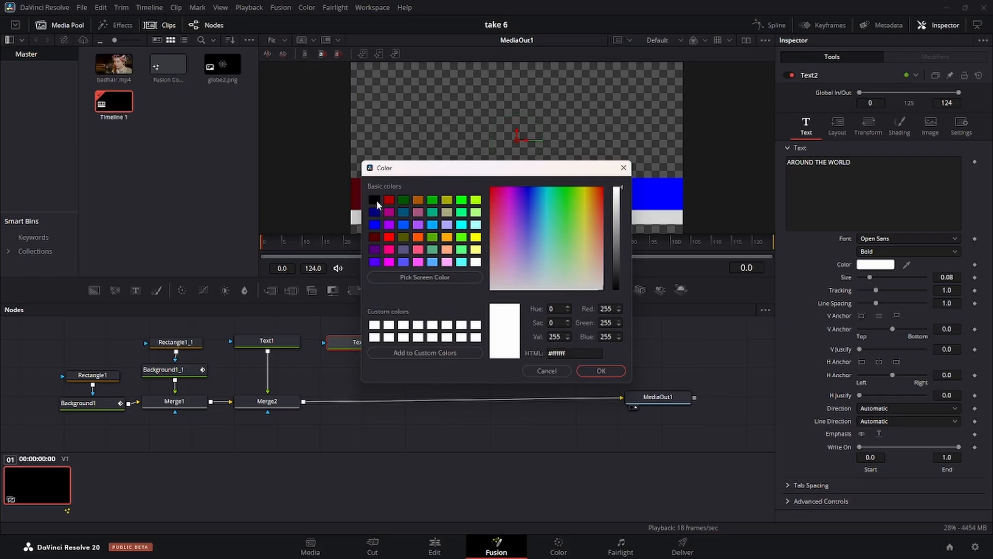
pyautogui.click(374, 200)
pyautogui.click(593, 368)
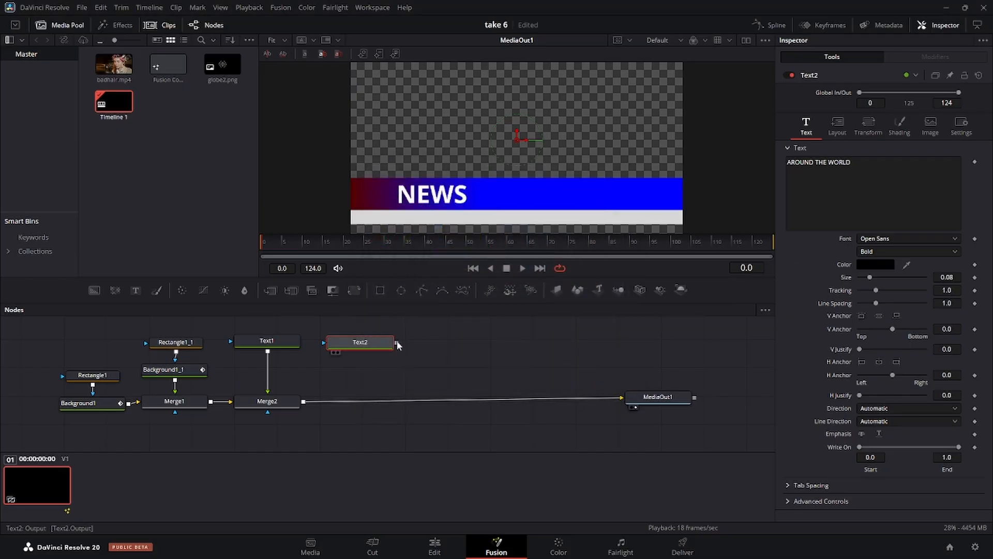
pyautogui.moveTo(397, 343); pyautogui.dragTo(311, 404)
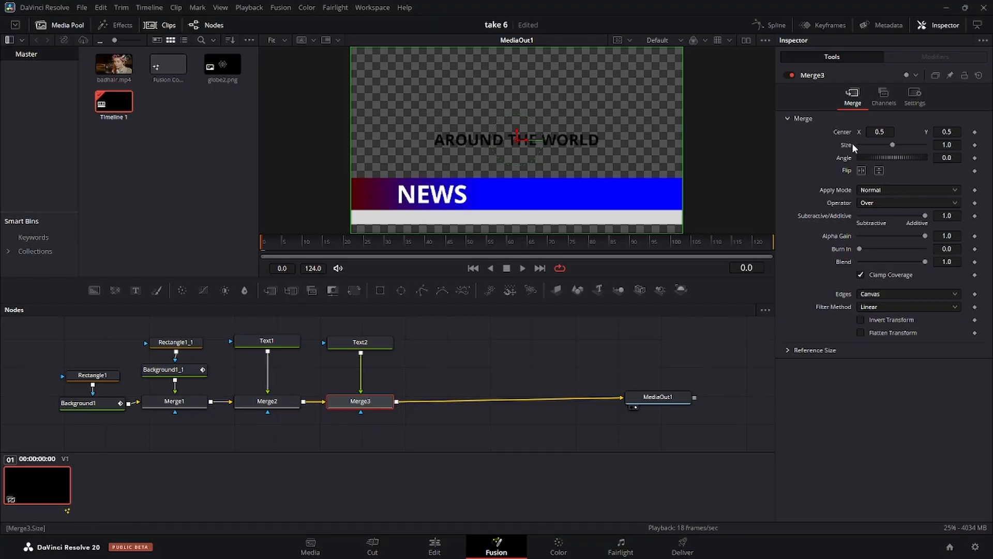
# Step: Scale the AROUND THE WORLD merge to 0.443 and place it on the grey strip below NEWS at about X 0.252, Y 0.090
pyautogui.moveTo(954, 145); pyautogui.dragTo(901, 144)
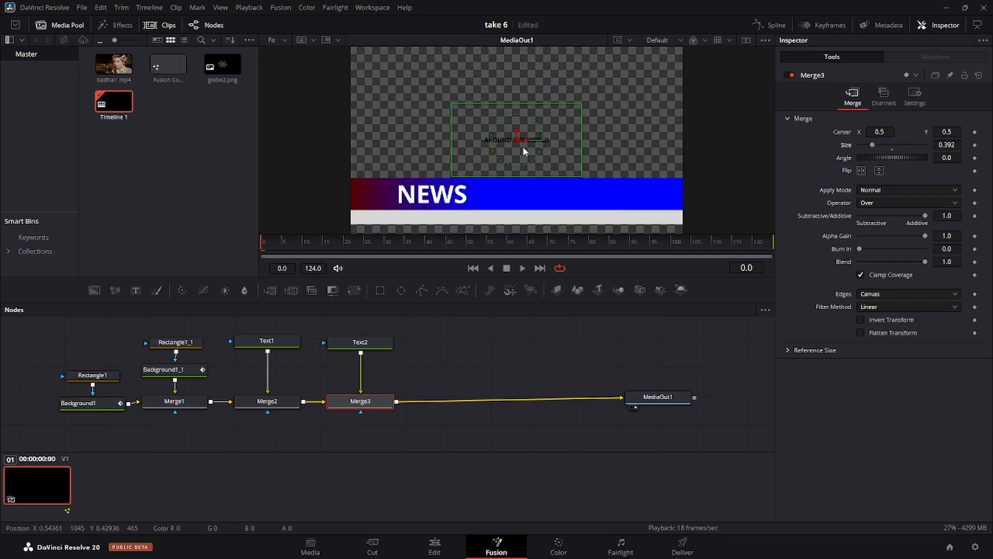
pyautogui.moveTo(516, 140); pyautogui.dragTo(430, 219)
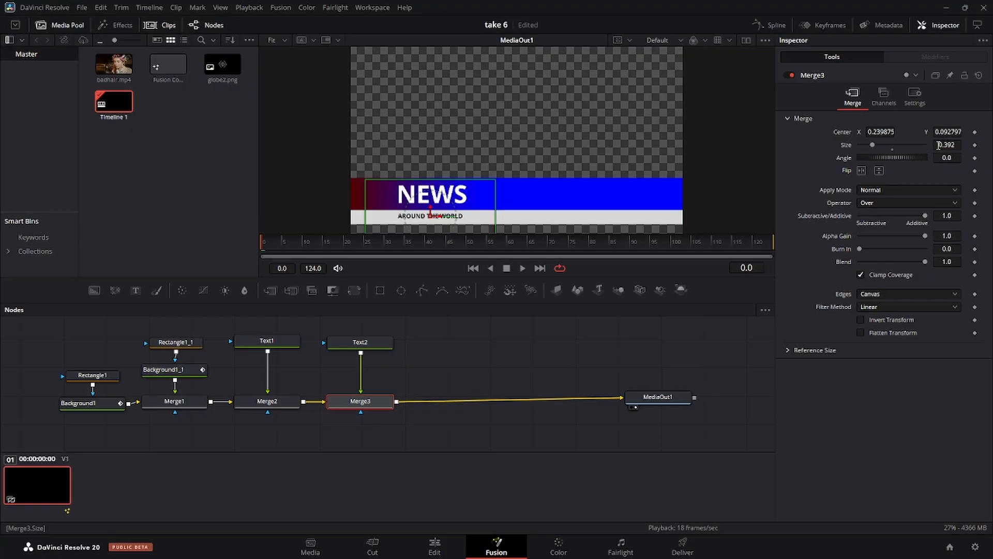
pyautogui.moveTo(939, 145); pyautogui.dragTo(964, 145)
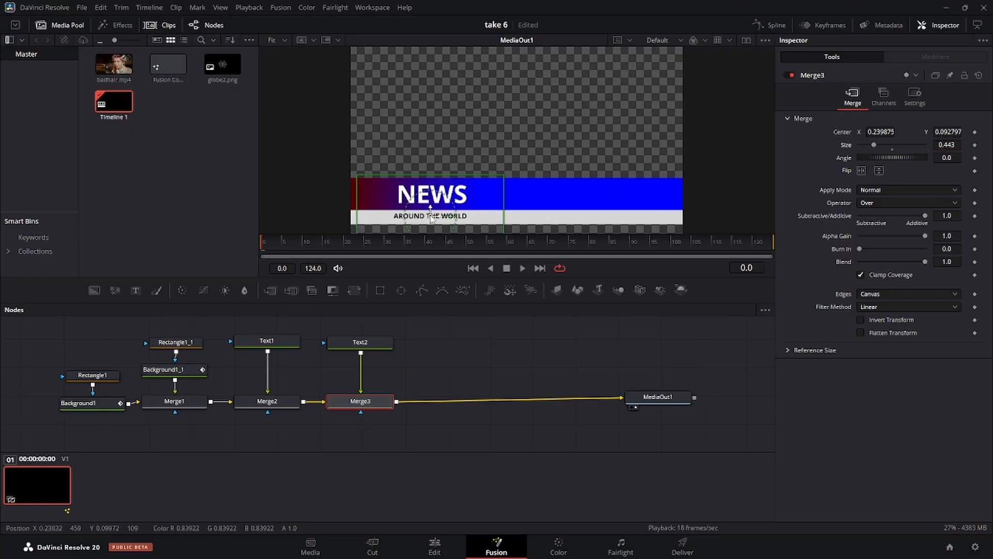
pyautogui.moveTo(431, 215); pyautogui.dragTo(435, 217)
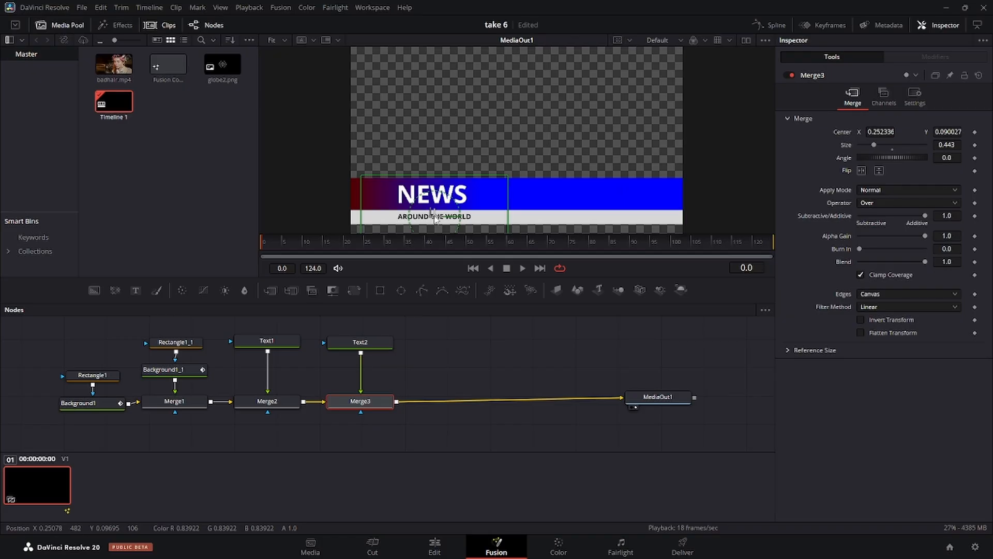
# Step: Add a Text+ node reading "SHE'S HAVING A BAD HAIR DAY1" and merge it over the output of Merge3 at size 0.784
pyautogui.click(466, 354)
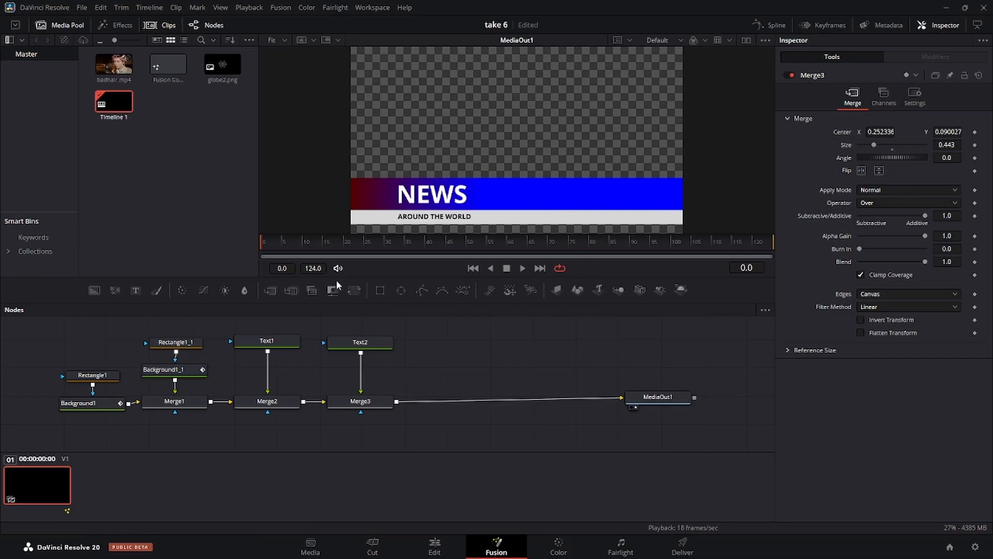
pyautogui.moveTo(137, 291); pyautogui.dragTo(443, 343)
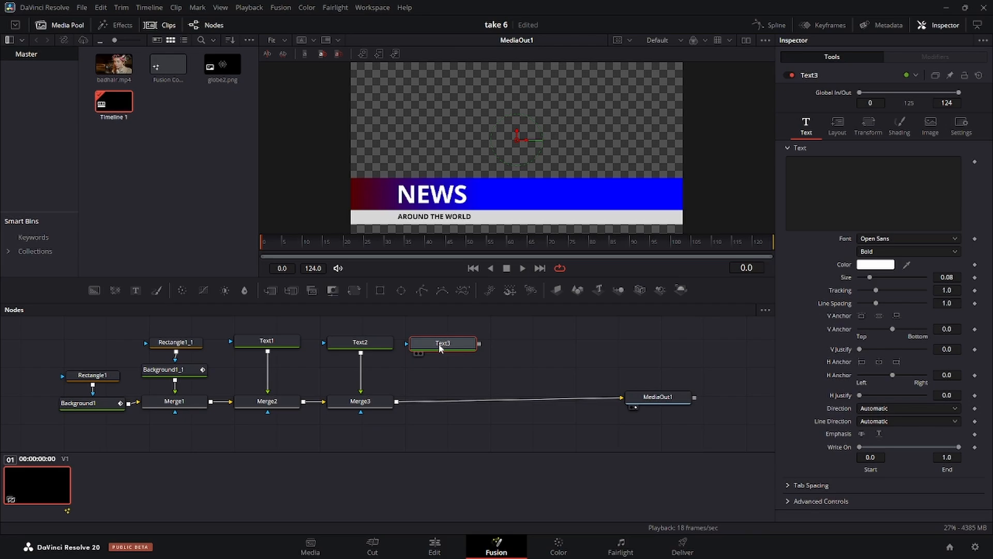
pyautogui.click(810, 173)
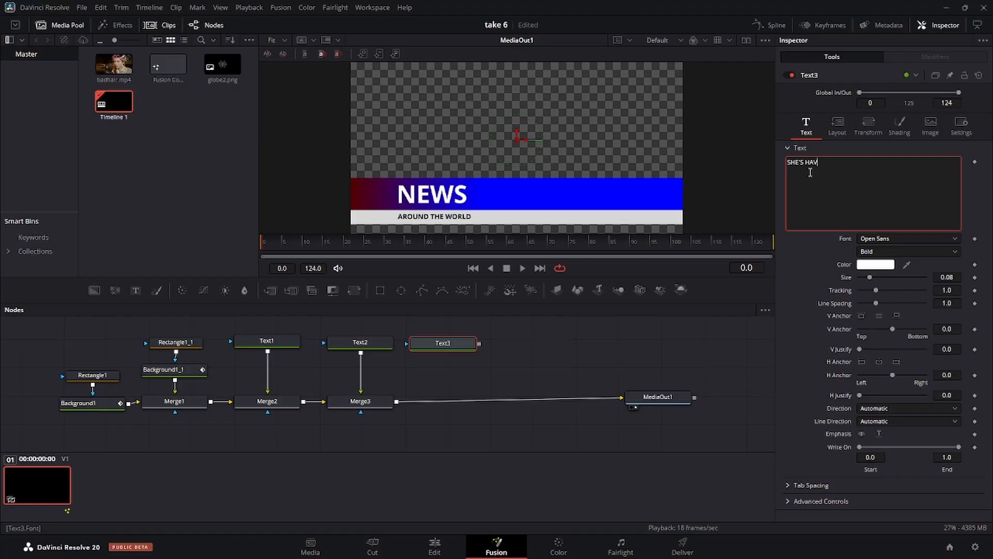
pyautogui.write("SHE'S HAVING A BAD HAIR DAY!")
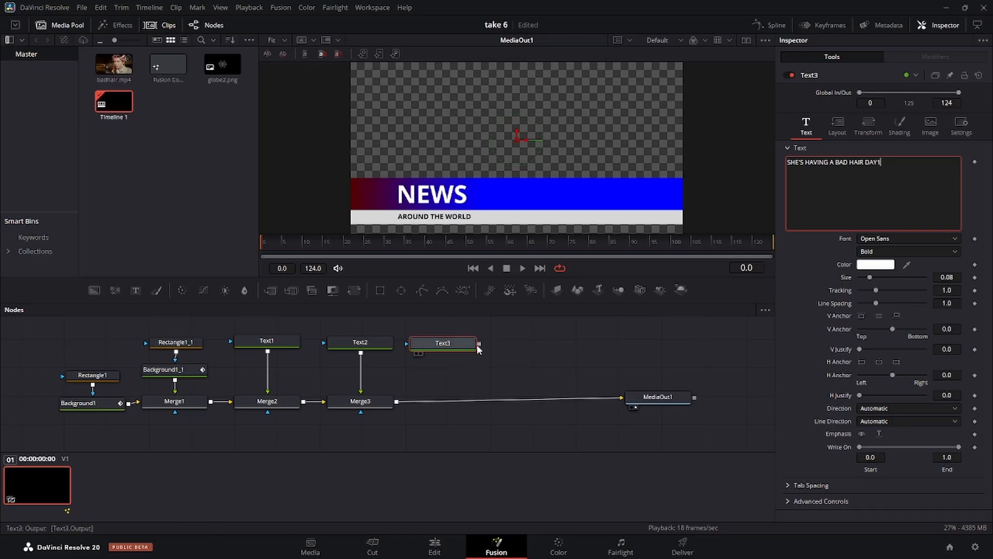
pyautogui.moveTo(479, 343); pyautogui.dragTo(395, 402)
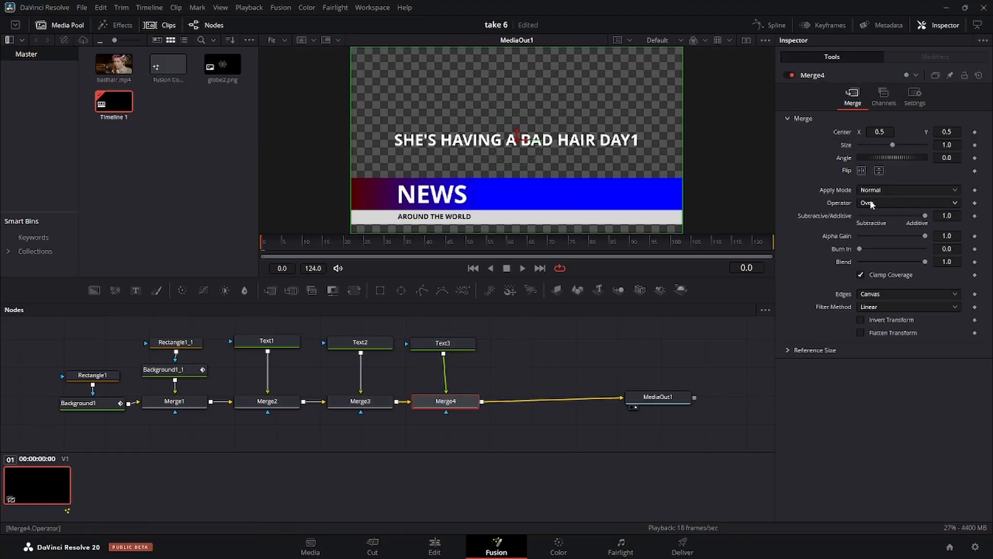
pyautogui.moveTo(950, 148); pyautogui.dragTo(927, 148)
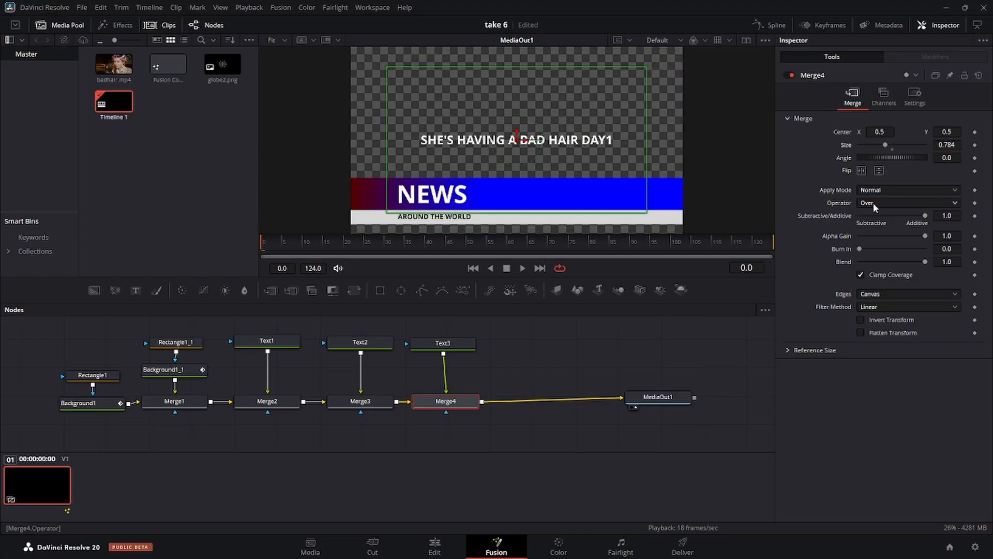
# Step: Set the headline text's font style to Regular and place it on the blue bar to the right of NEWS
pyautogui.click(444, 344)
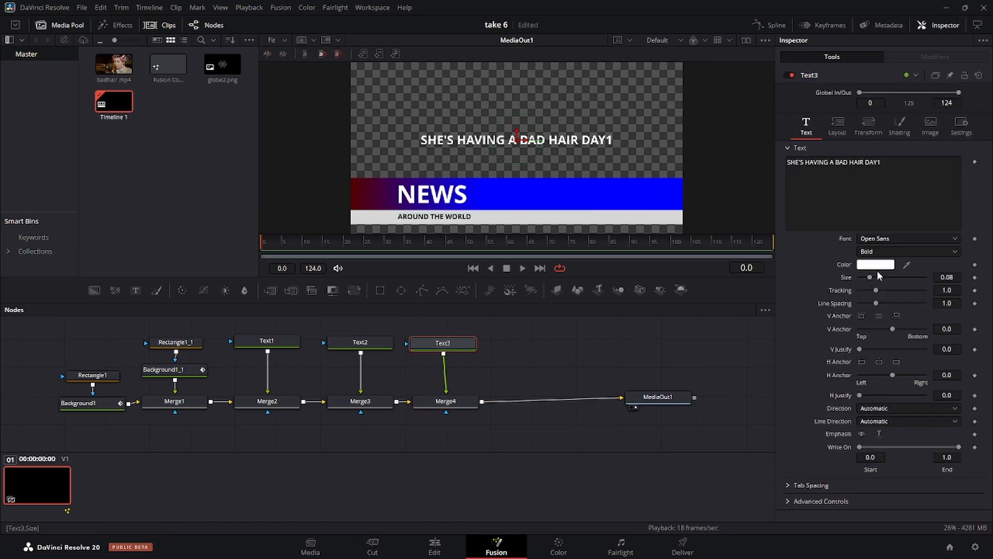
pyautogui.click(877, 252)
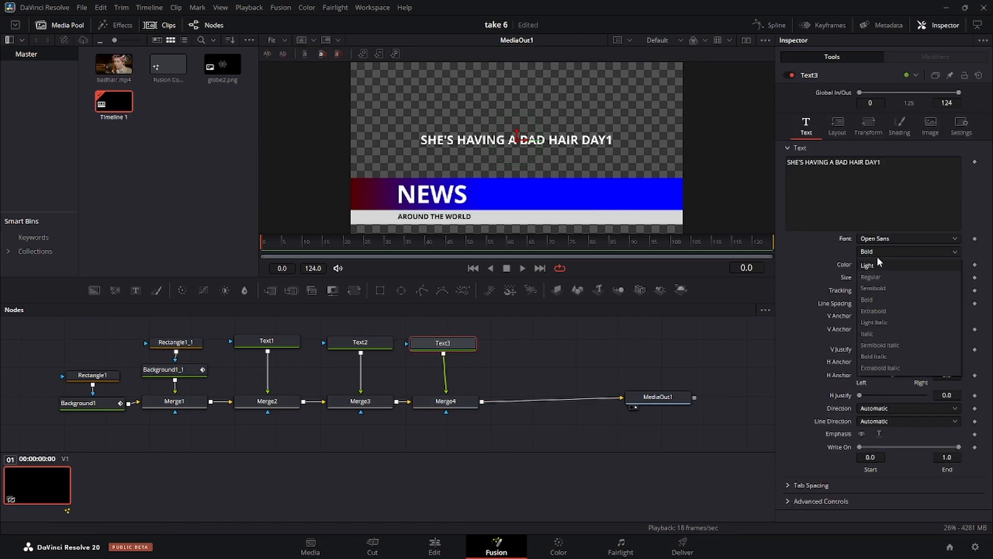
pyautogui.click(878, 281)
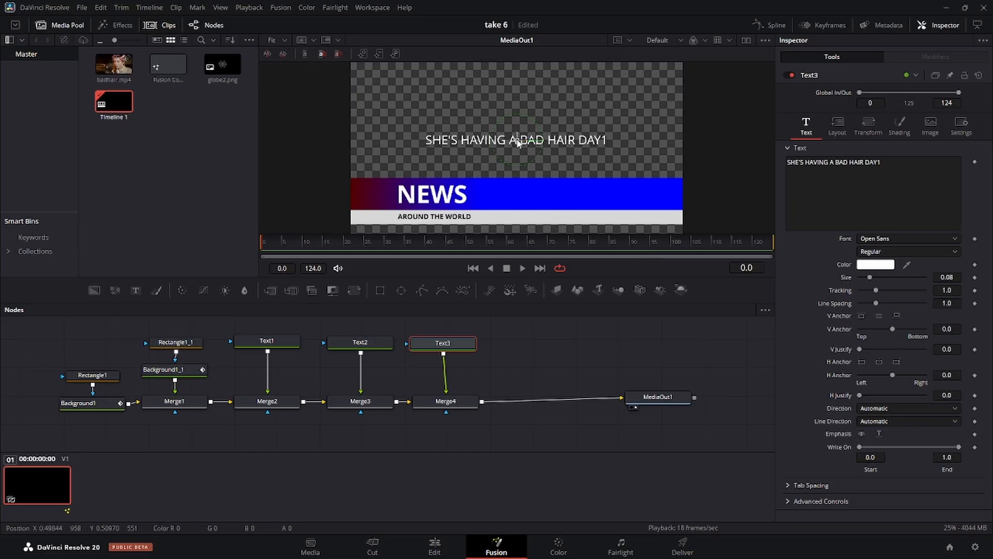
pyautogui.moveTo(521, 145); pyautogui.dragTo(573, 195)
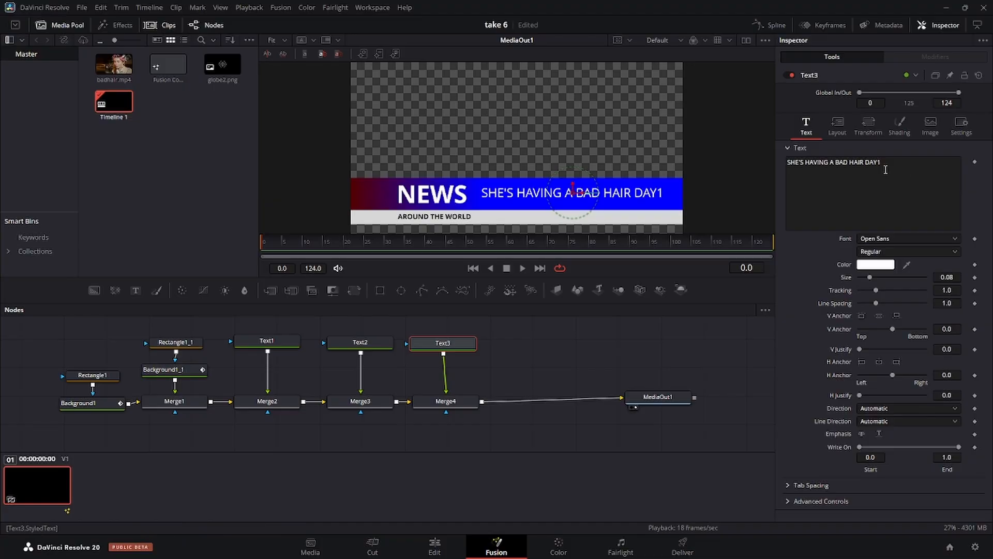
# Step: Correct the end of the headline text by replacing the "1" after DAY with "!"
pyautogui.moveTo(879, 162); pyautogui.dragTo(886, 162)
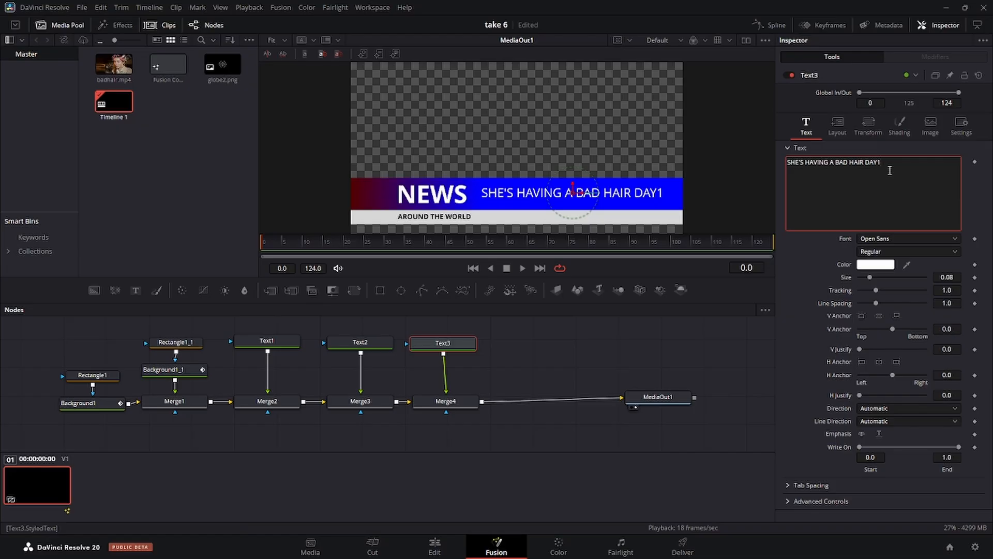
pyautogui.press('BackSpace')
pyautogui.write('!')
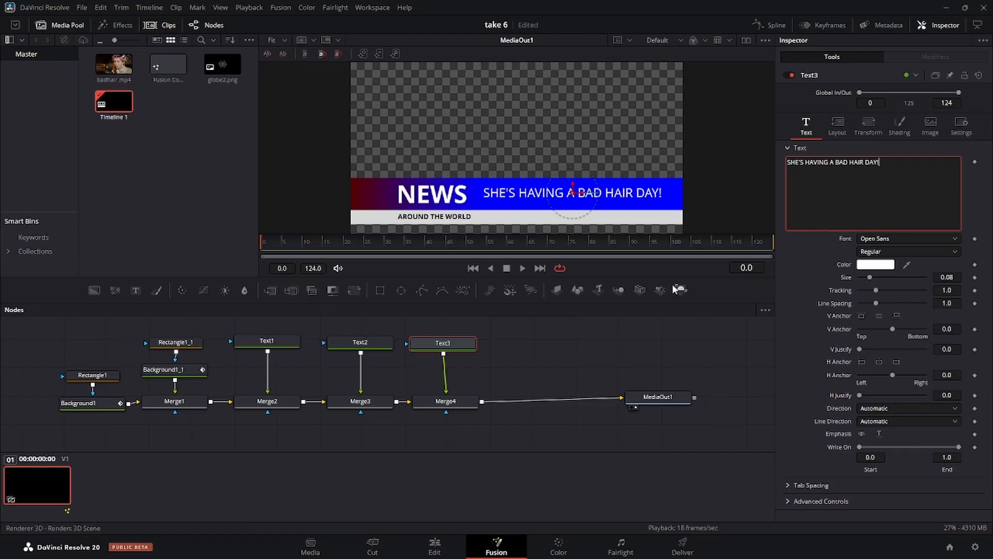
pyautogui.click(603, 360)
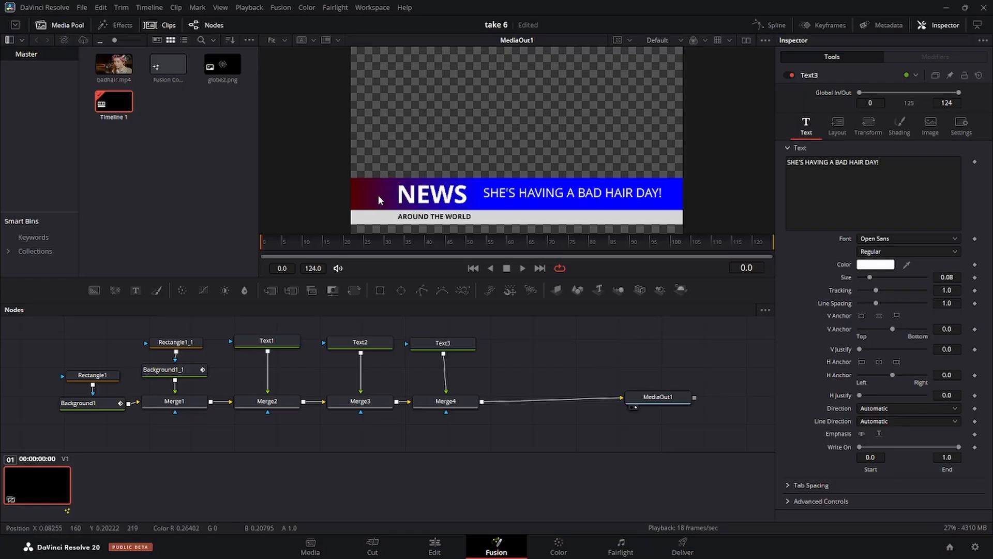
# Step: Make room in the node graph by moving MediaOut1 to the far right and shifting all other nodes left
pyautogui.moveTo(657, 400); pyautogui.dragTo(729, 406)
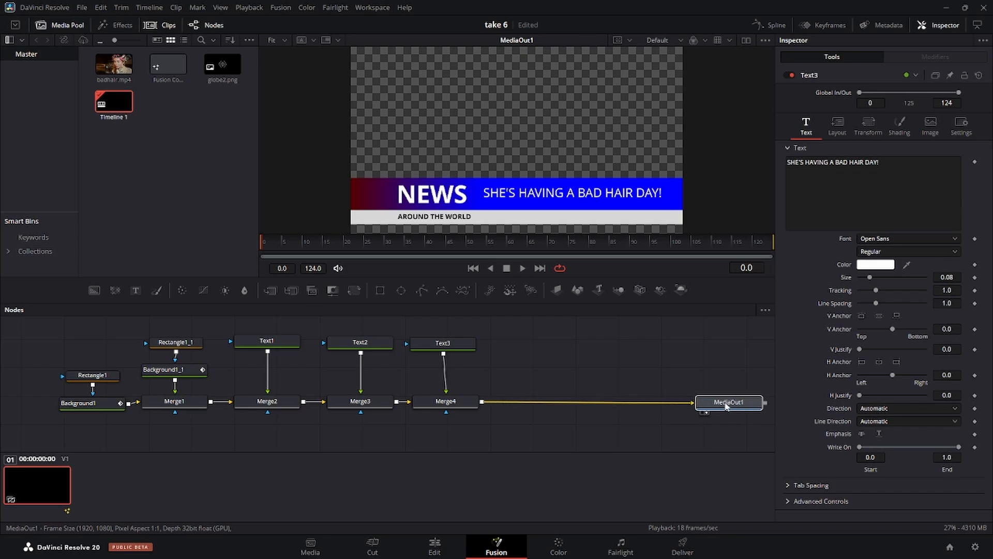
pyautogui.moveTo(484, 415); pyautogui.dragTo(66, 327)
pyautogui.moveTo(171, 345); pyautogui.dragTo(71, 355)
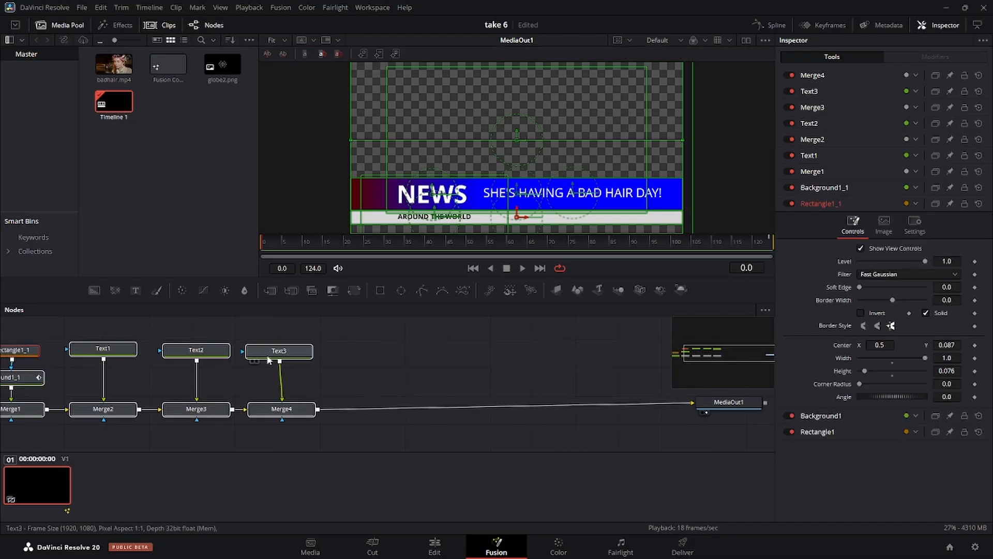
pyautogui.moveTo(265, 352); pyautogui.dragTo(263, 338)
pyautogui.click(426, 340)
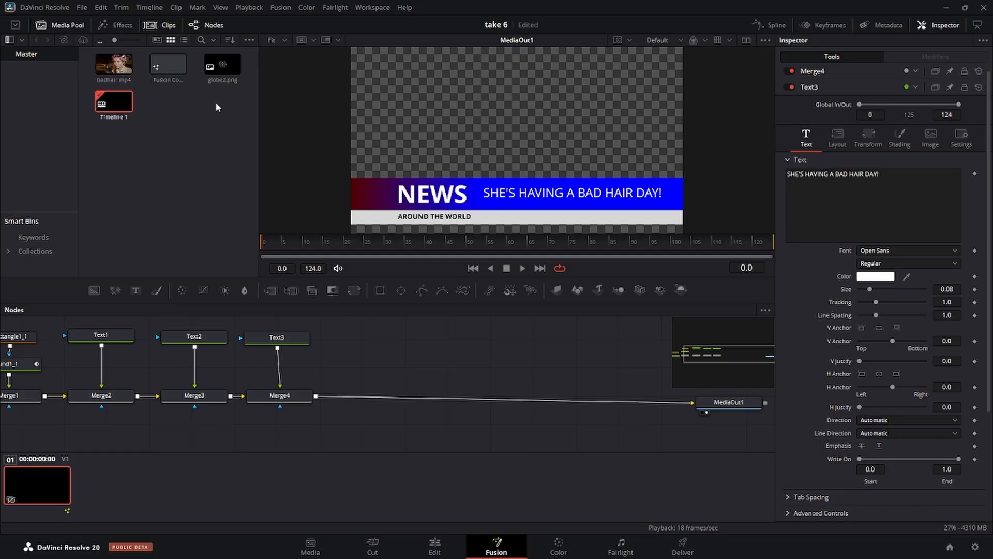
# Step: Bring globe2.png into the node graph to the right of Text3 and rename its node GLOBE
pyautogui.moveTo(223, 67); pyautogui.dragTo(369, 346)
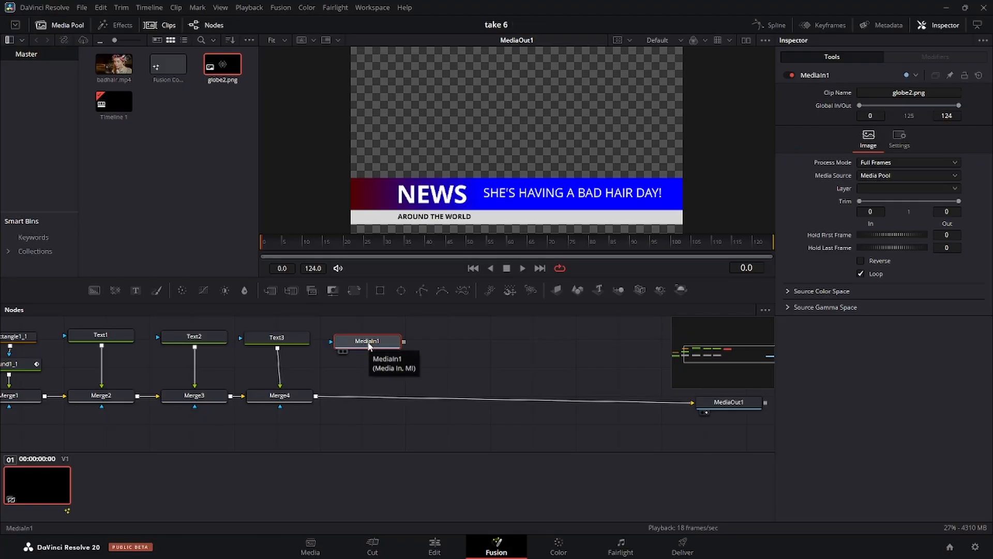
pyautogui.press('F2')
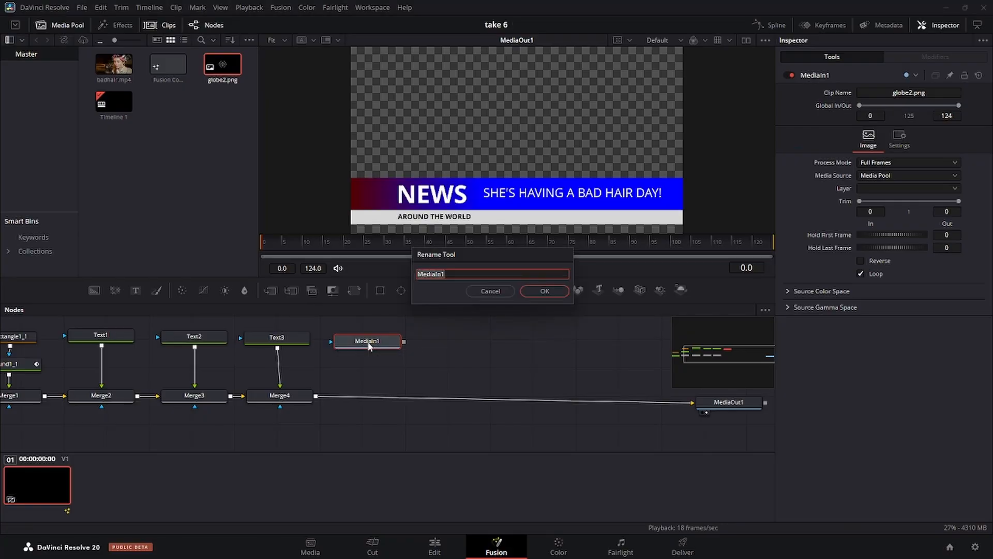
pyautogui.write('GLOBE')
pyautogui.click(543, 291)
pyautogui.moveTo(372, 344); pyautogui.dragTo(385, 333)
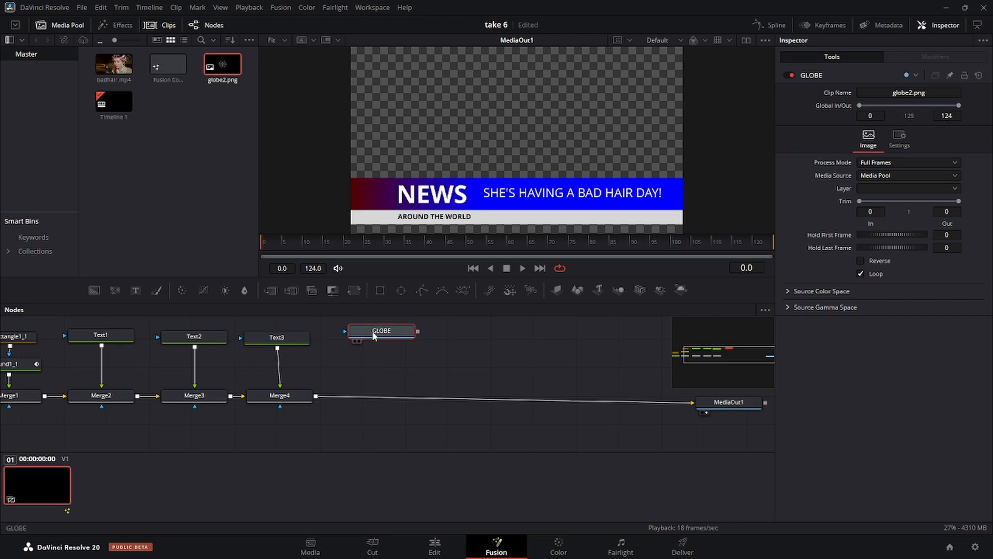
# Step: Chain a Color Corrector and a Transform node after GLOBE, and merge the Transform over the output of Merge4
pyautogui.click(182, 291)
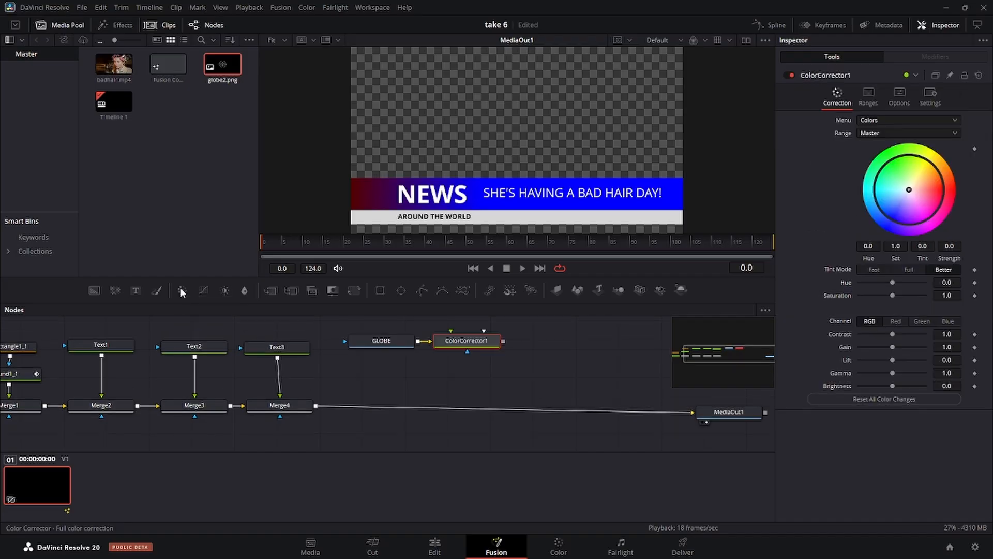
pyautogui.moveTo(462, 342); pyautogui.dragTo(383, 365)
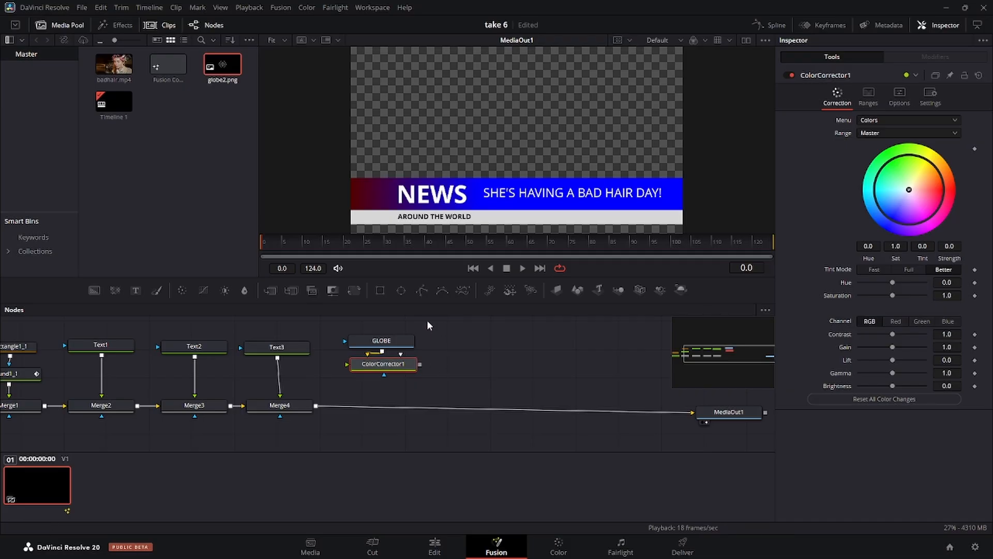
pyautogui.click(354, 290)
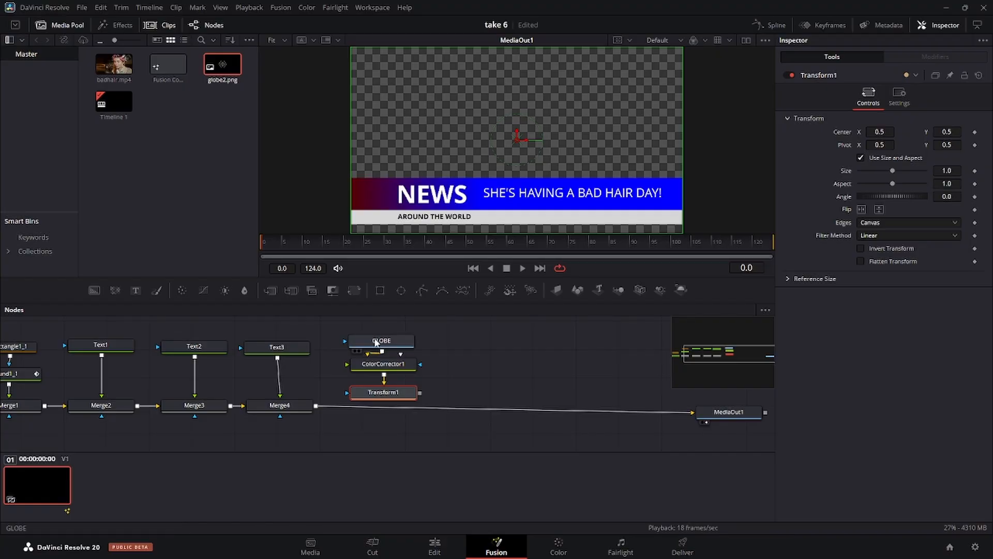
pyautogui.moveTo(378, 341); pyautogui.dragTo(380, 327)
pyautogui.moveTo(377, 365); pyautogui.dragTo(378, 355)
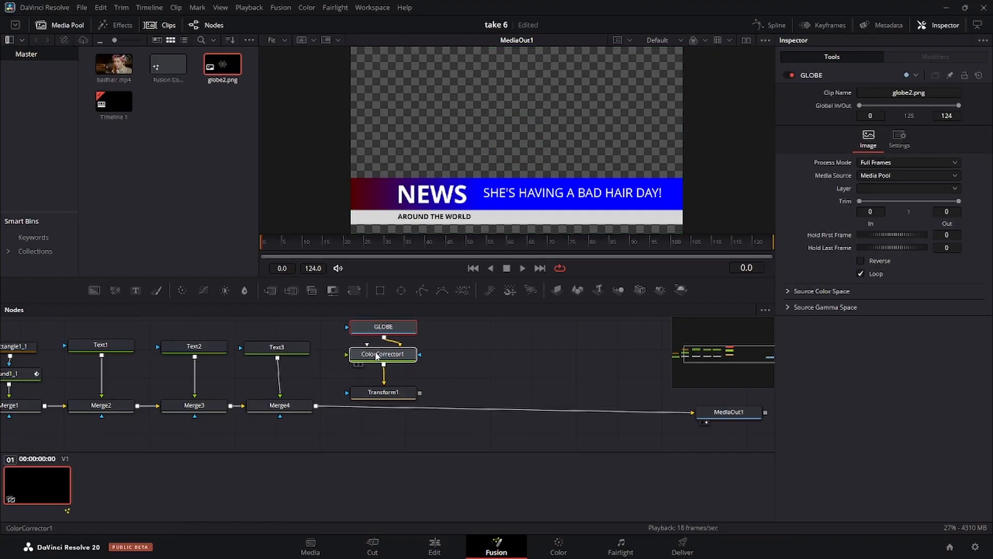
pyautogui.moveTo(376, 392); pyautogui.dragTo(314, 406)
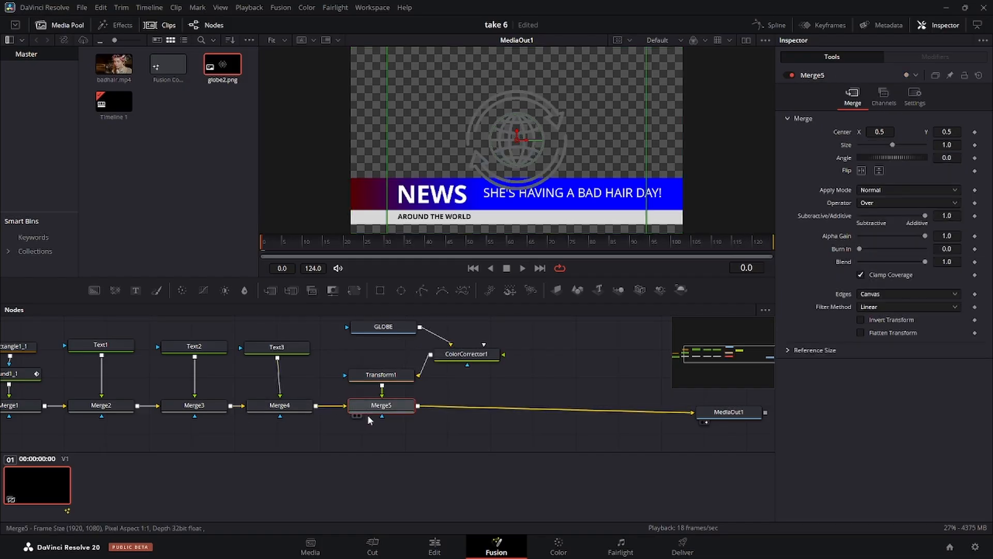
# Step: Line up the Color Corrector between GLOBE and Transform1, and raise its gain to 5.0 so the globe turns white
pyautogui.moveTo(463, 359); pyautogui.dragTo(385, 358)
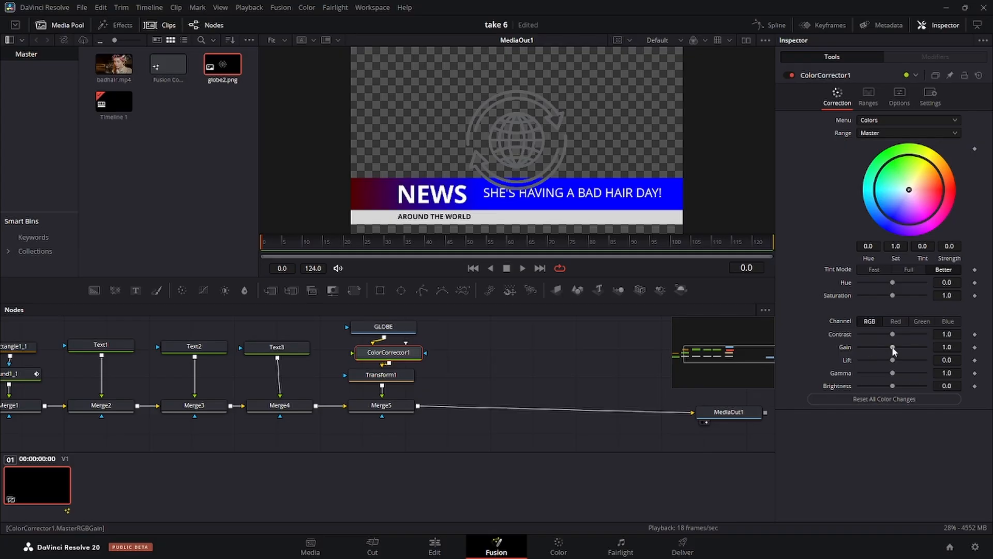
pyautogui.moveTo(893, 350); pyautogui.dragTo(970, 354)
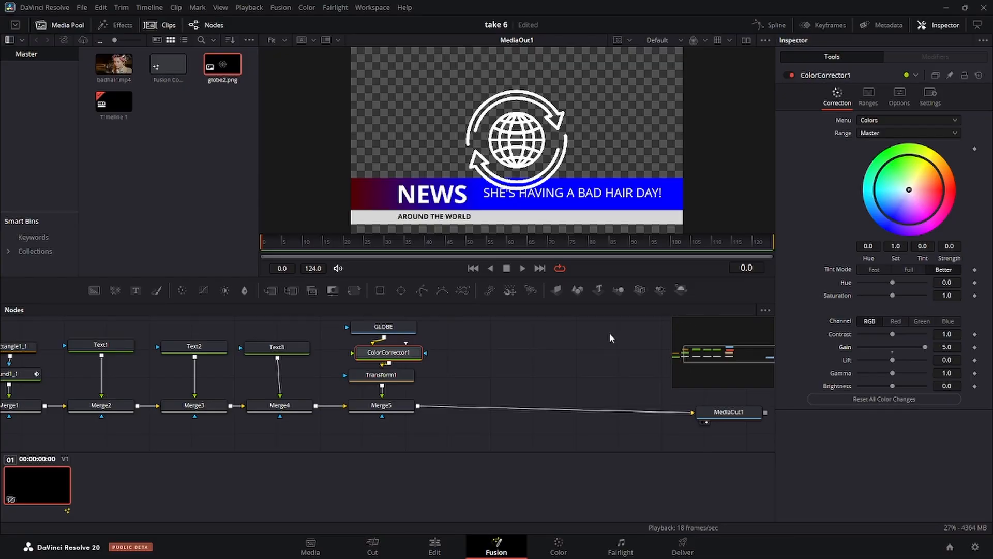
pyautogui.click(394, 328)
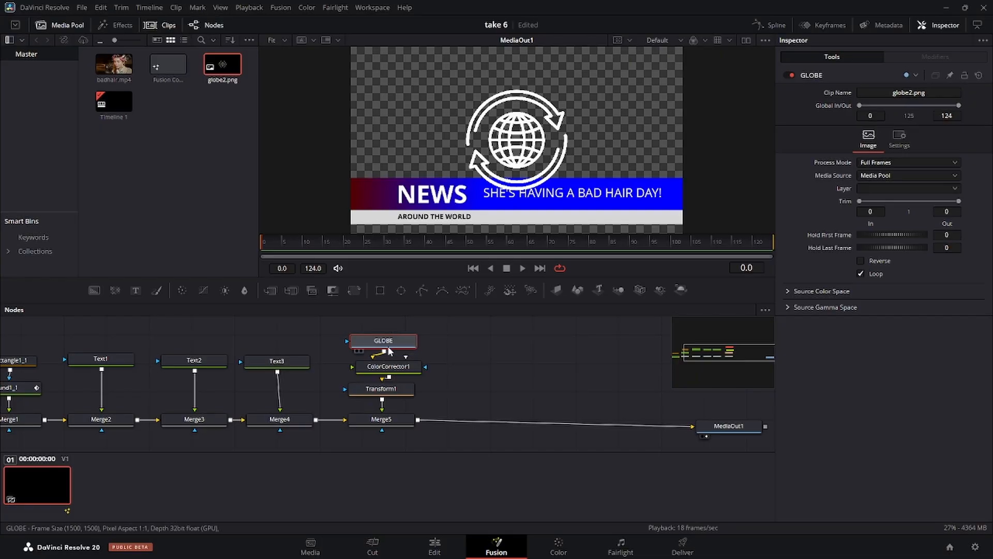
# Step: Scale the globe to 0.226 in Transform1 and place it on the dark red end of the bar, just before NEWS
pyautogui.click(382, 388)
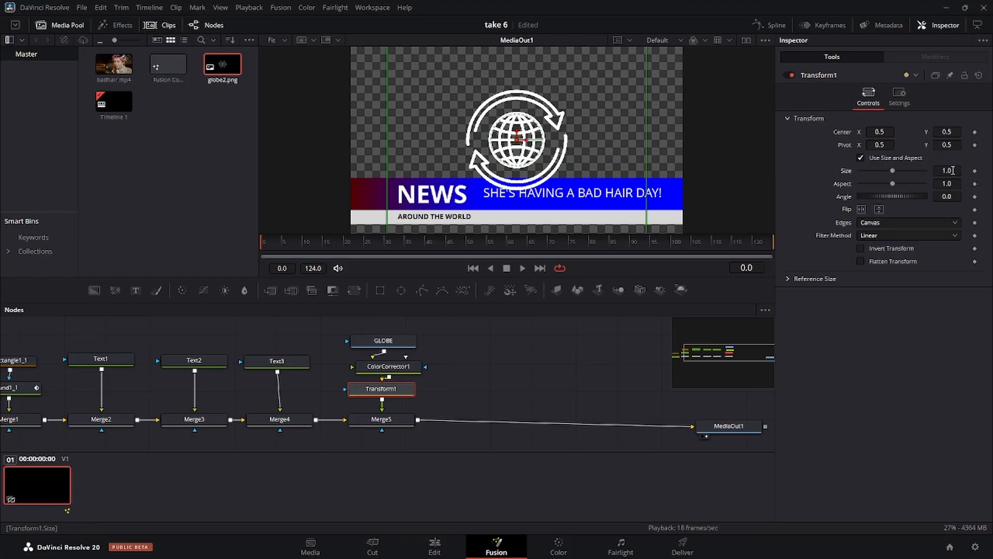
pyautogui.moveTo(953, 170); pyautogui.dragTo(669, 146)
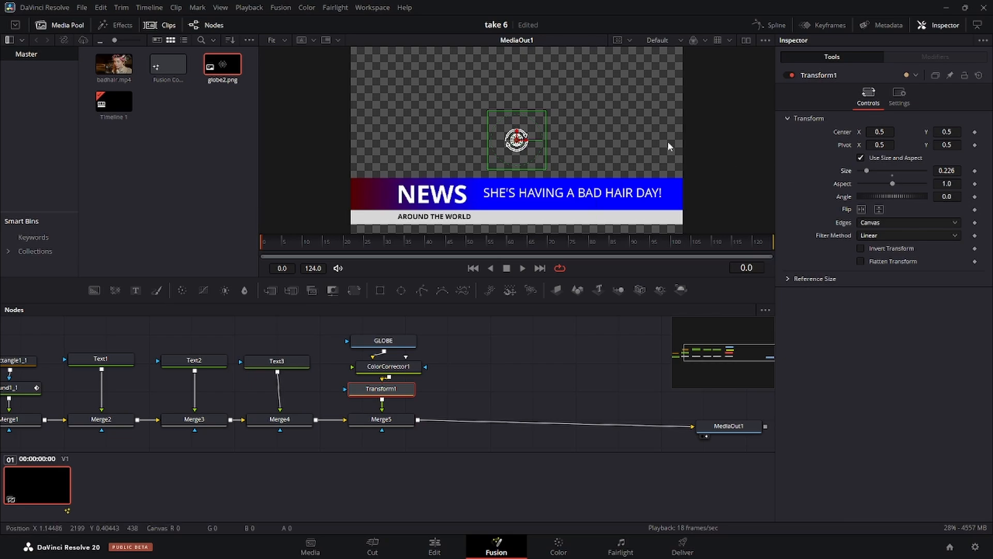
pyautogui.moveTo(517, 139); pyautogui.dragTo(377, 195)
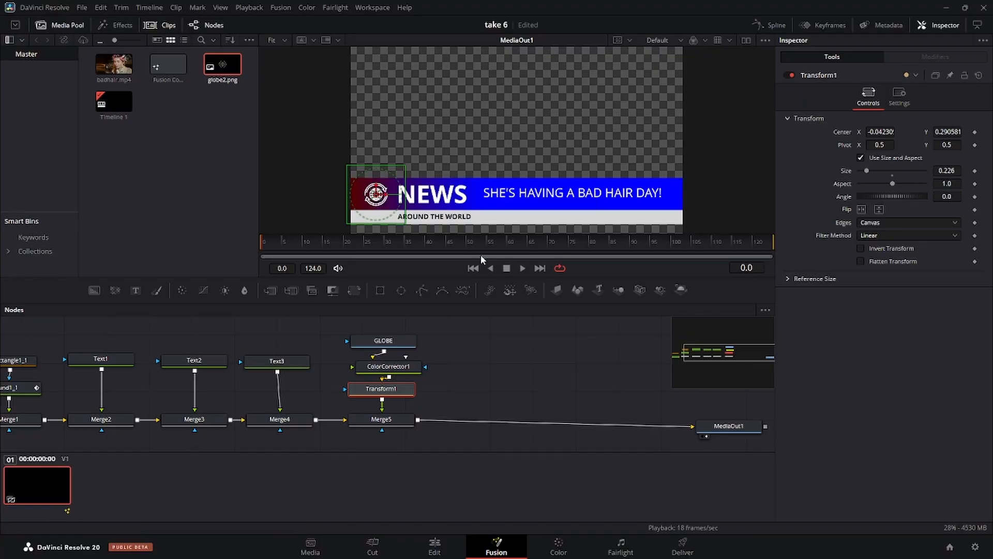
pyautogui.click(492, 339)
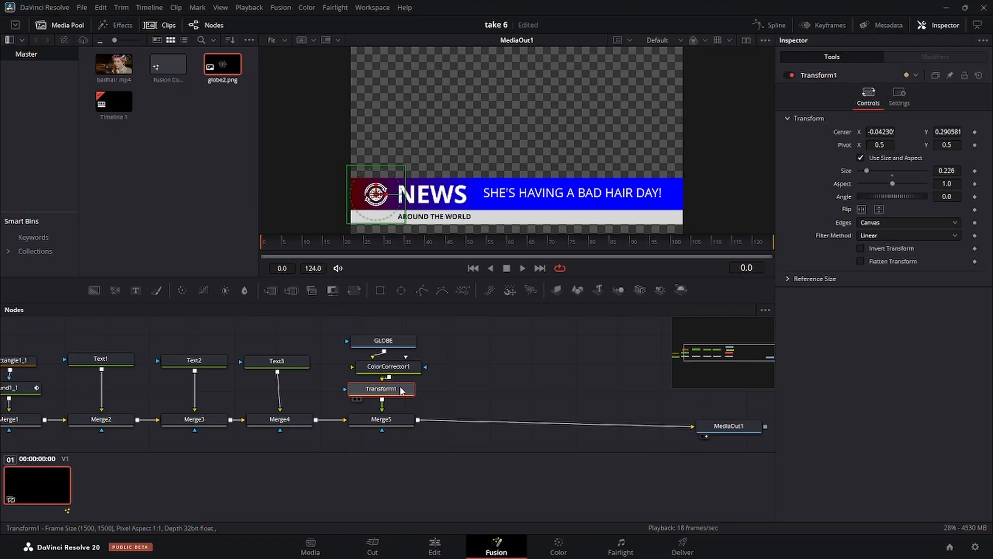
# Step: Animate the Transform1 angle with keyframes of 0 at frame 0 and -500 at frame 124, and play back the rotation
pyautogui.click(262, 241)
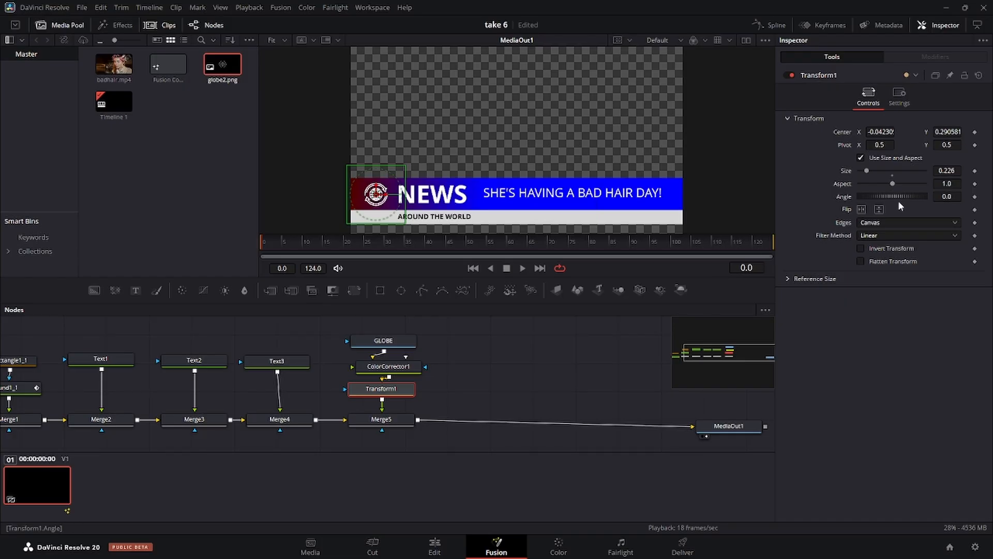
pyautogui.click(974, 196)
pyautogui.moveTo(436, 240); pyautogui.dragTo(778, 237)
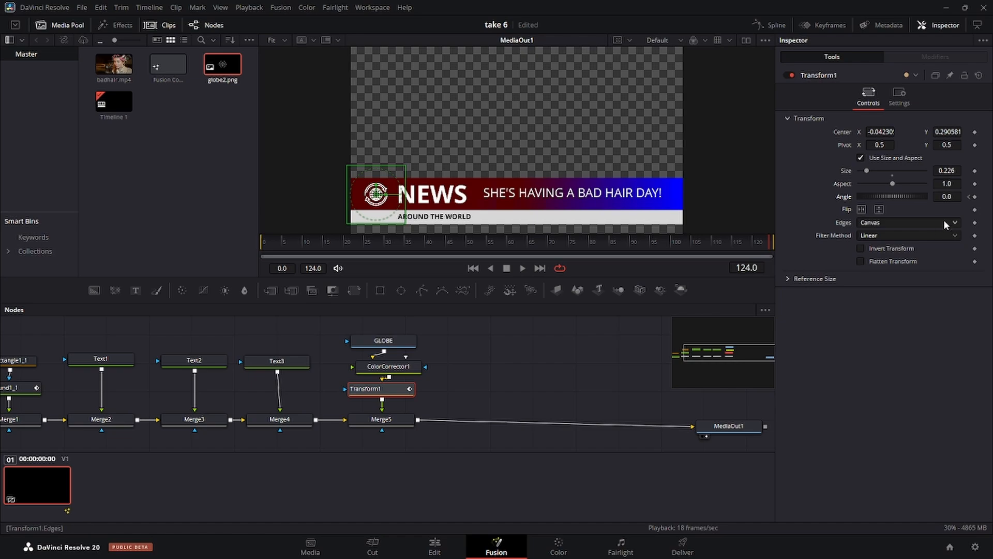
pyautogui.click(951, 196)
pyautogui.write('-500')
pyautogui.press('Tab')
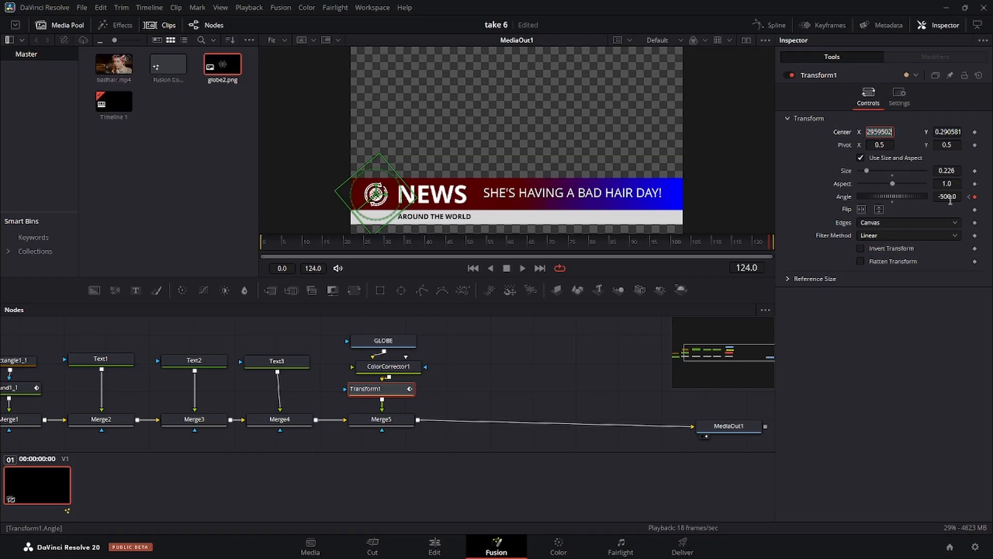
pyautogui.click(520, 347)
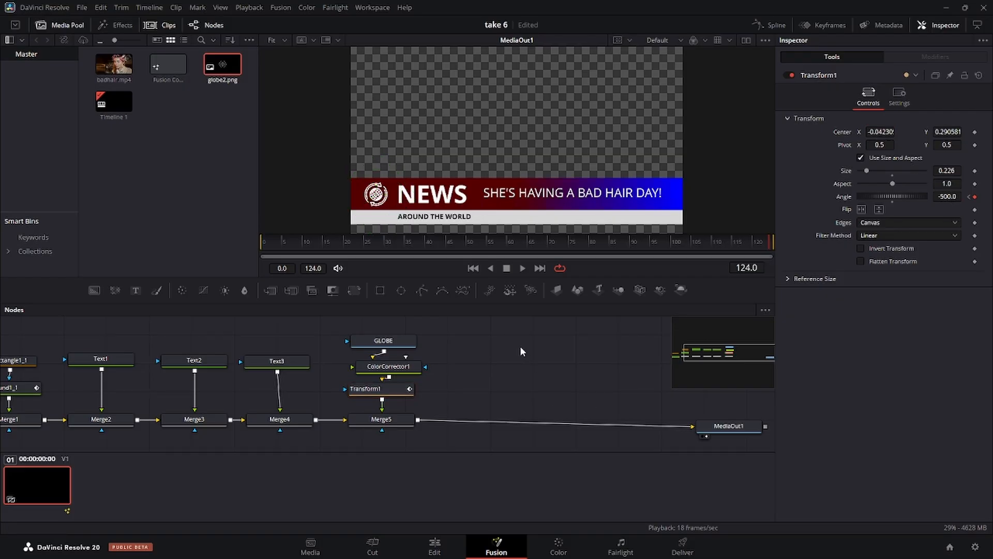
pyautogui.click(523, 268)
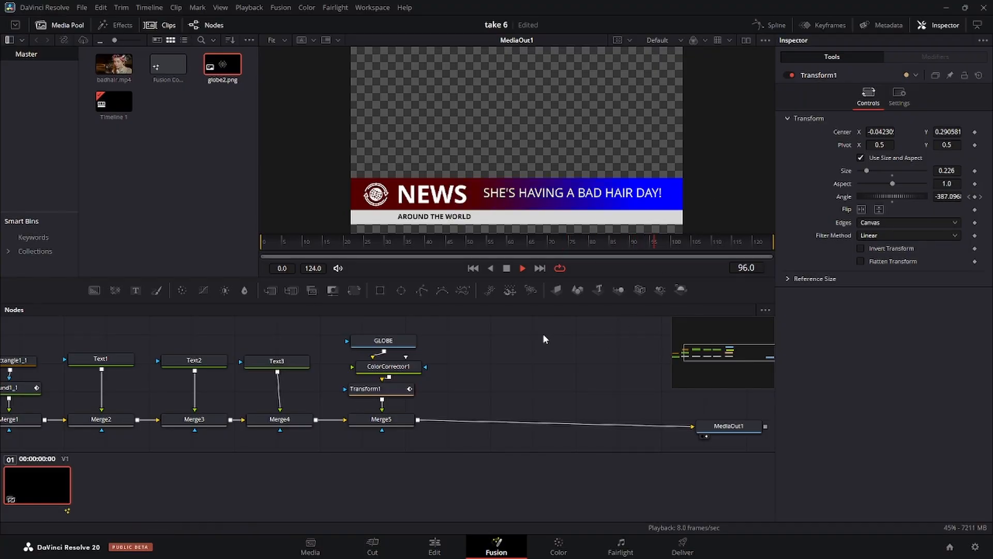
pyautogui.click(507, 269)
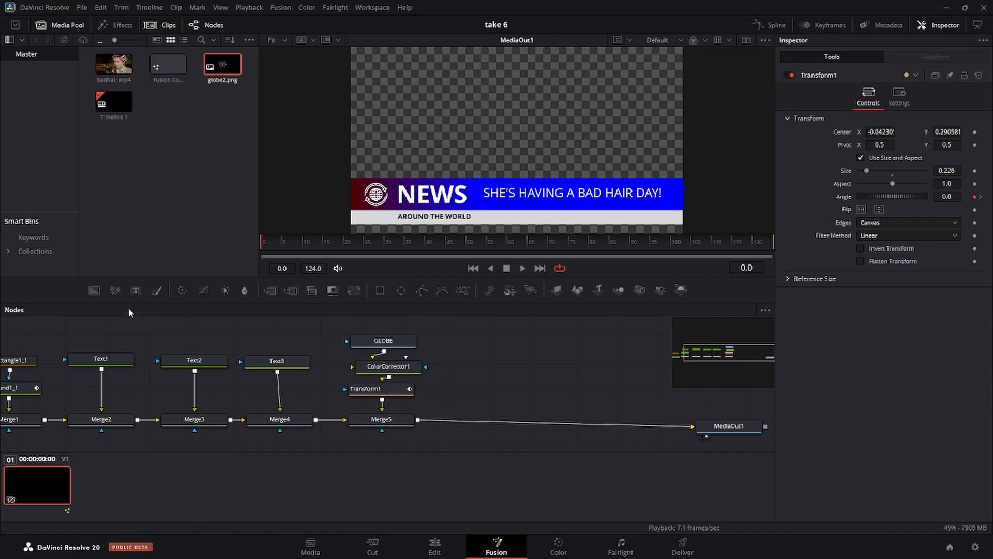
# Step: Add a Background node to the right of GLOBE, color it #D6D6D6, and merge it over the output of Merge5
pyautogui.moveTo(92, 289); pyautogui.dragTo(486, 346)
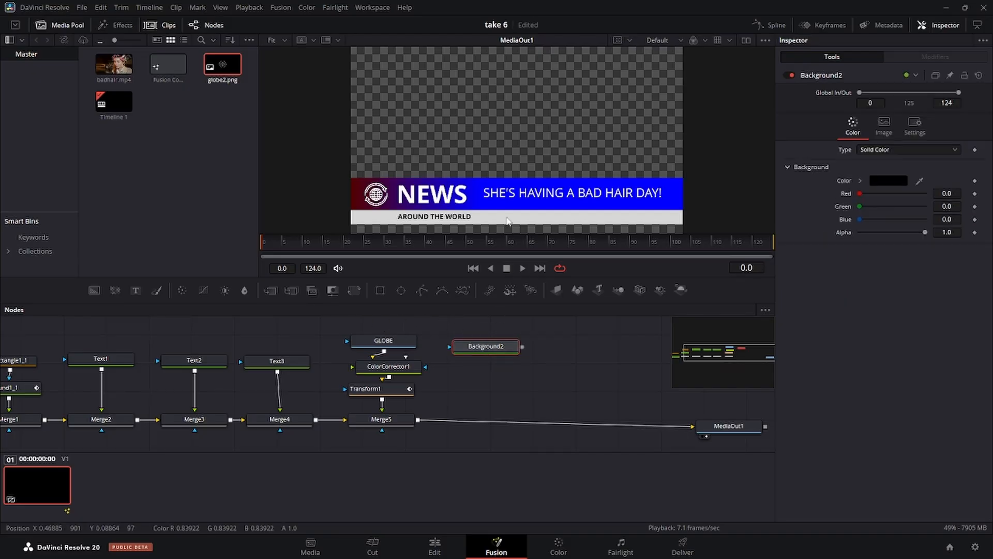
pyautogui.click(892, 181)
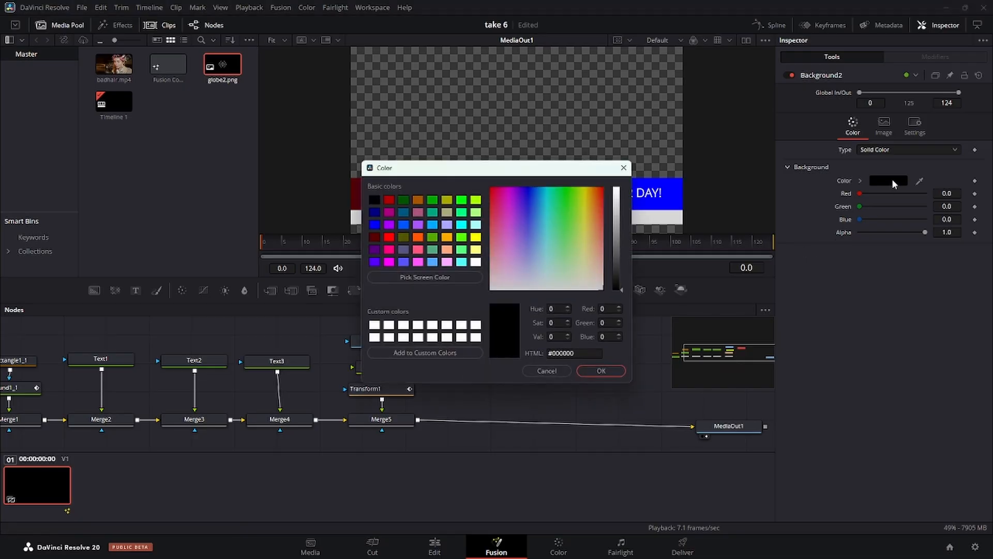
pyautogui.click(552, 353)
pyautogui.moveTo(553, 353); pyautogui.dragTo(609, 352)
pyautogui.write('D6D6D6')
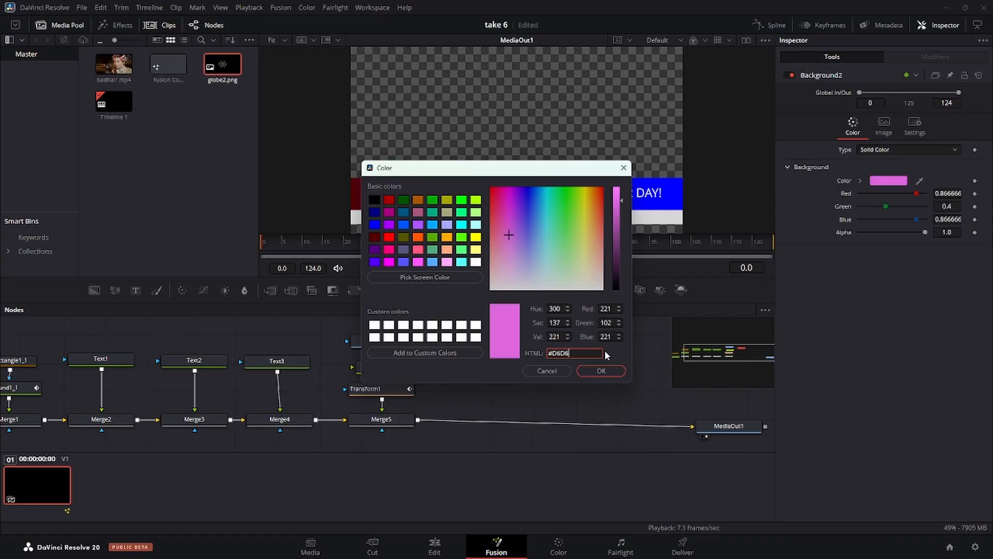
pyautogui.press('Return')
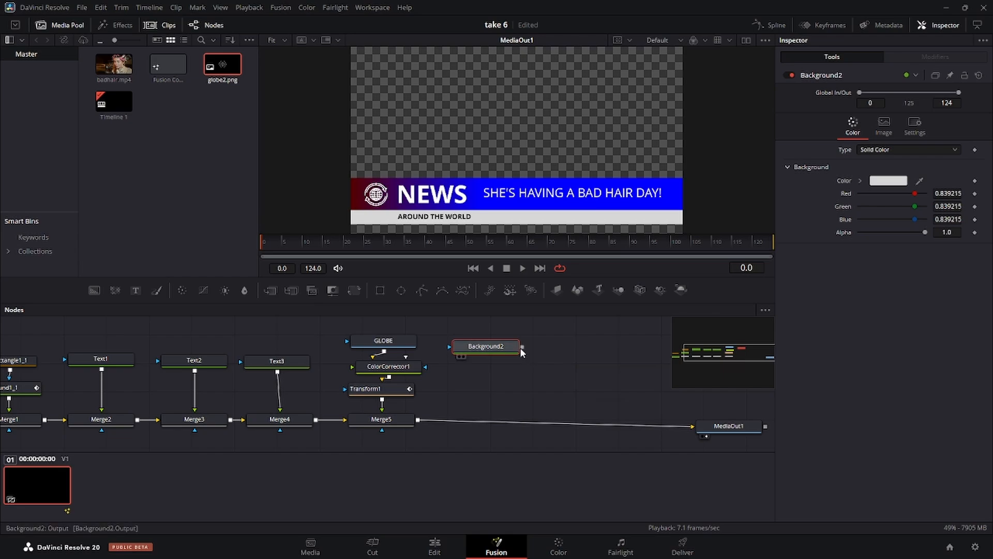
pyautogui.moveTo(523, 345); pyautogui.dragTo(417, 424)
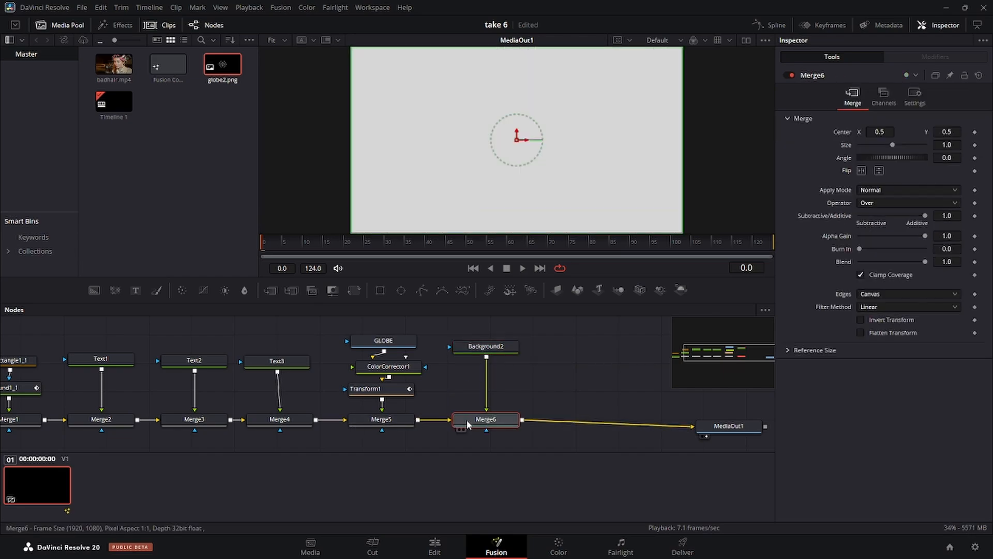
pyautogui.click(498, 347)
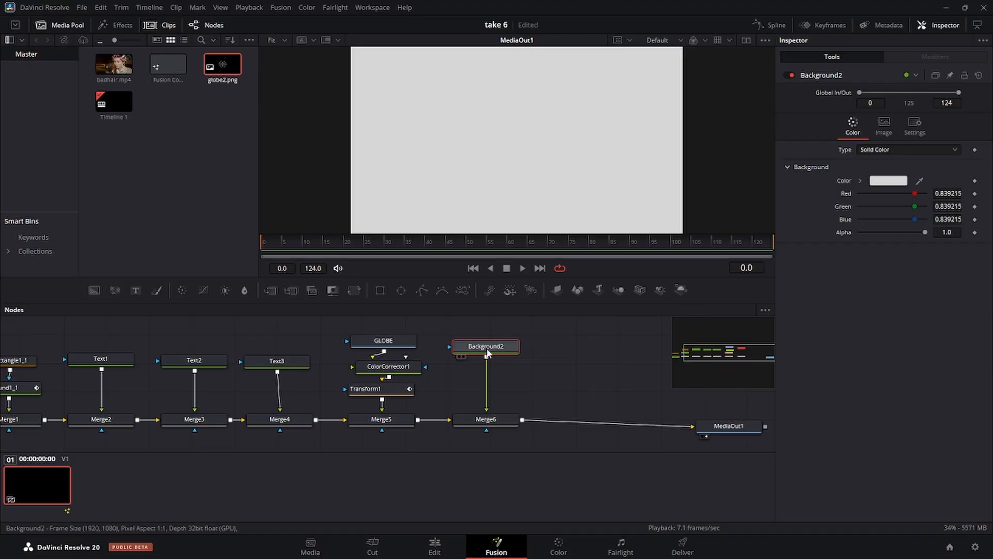
pyautogui.click(351, 289)
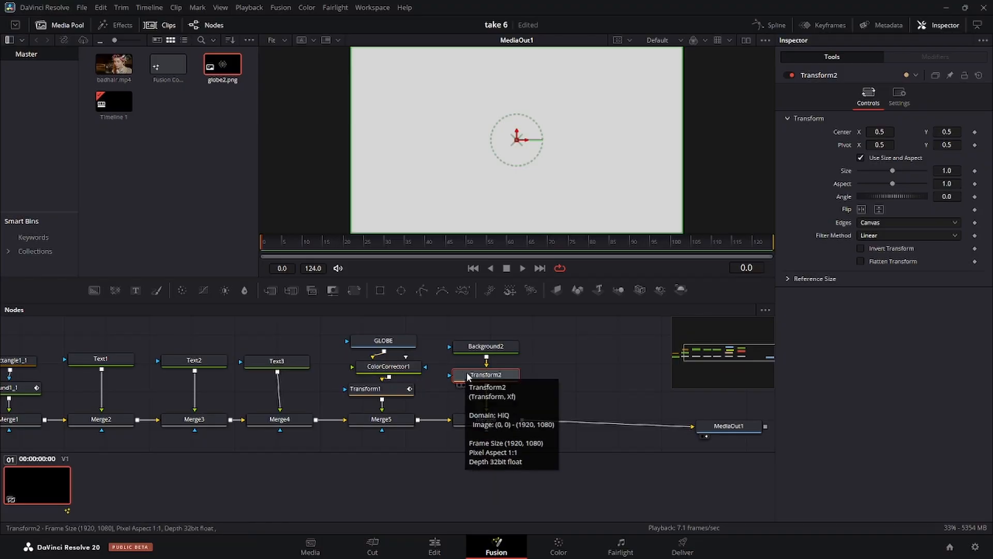
pyautogui.press('Delete')
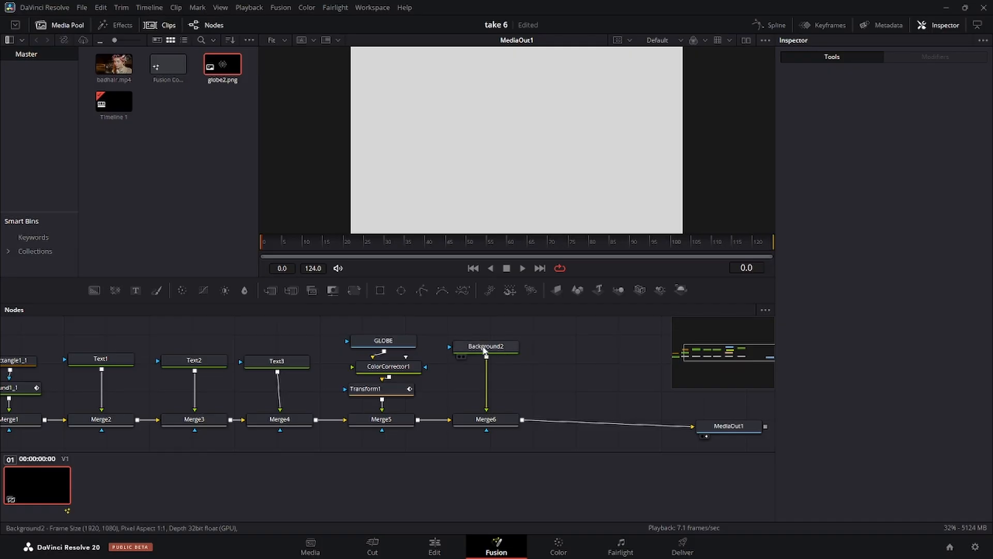
# Step: Mask Background2 with a Rectangle node and align Background2 above Merge6
pyautogui.moveTo(485, 351)
pyautogui.mouseDown()
pyautogui.moveTo(482, 374)
pyautogui.moveTo(477, 338)
pyautogui.mouseUp()
pyautogui.click(483, 374)
pyautogui.click(380, 290)
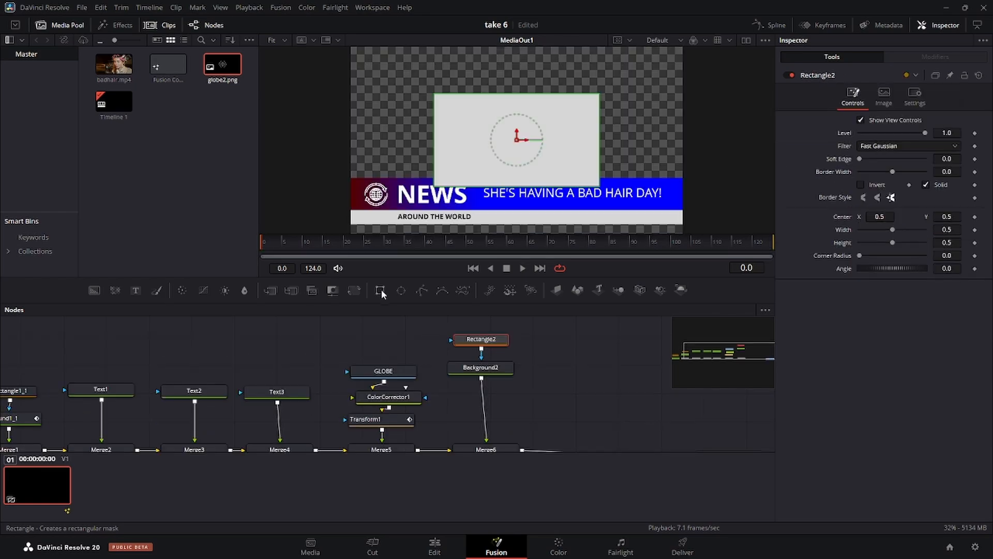
pyautogui.moveTo(481, 367); pyautogui.dragTo(485, 375)
# Step: Set the Rectangle2 mask's center to X 0.059 and Y 0.3275
pyautogui.click(475, 341)
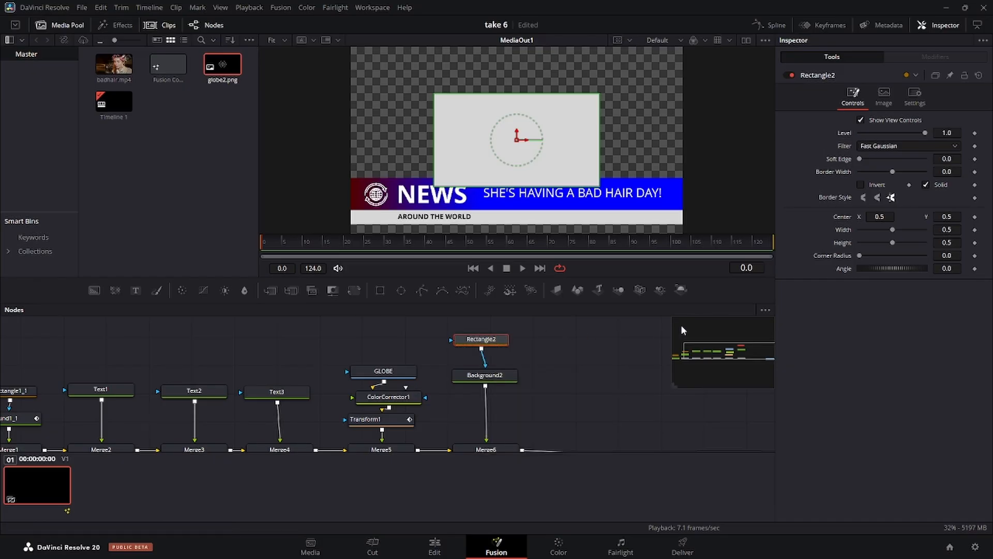
pyautogui.click(874, 217)
pyautogui.write('0.059')
pyautogui.press('Tab')
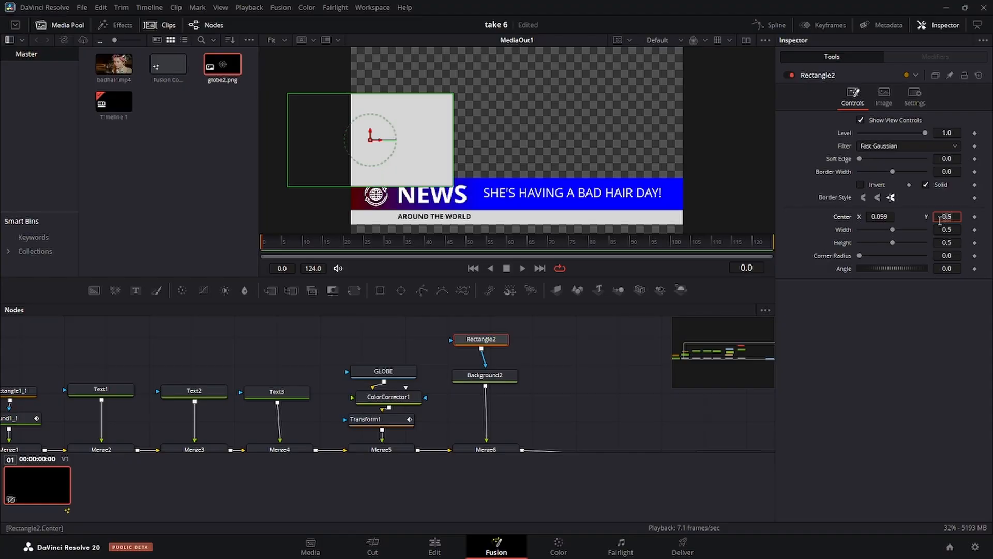
pyautogui.press('BackSpace')
pyautogui.press('BackSpace')
pyautogui.press('BackSpace')
pyautogui.write('0.3275')
pyautogui.press('Tab')
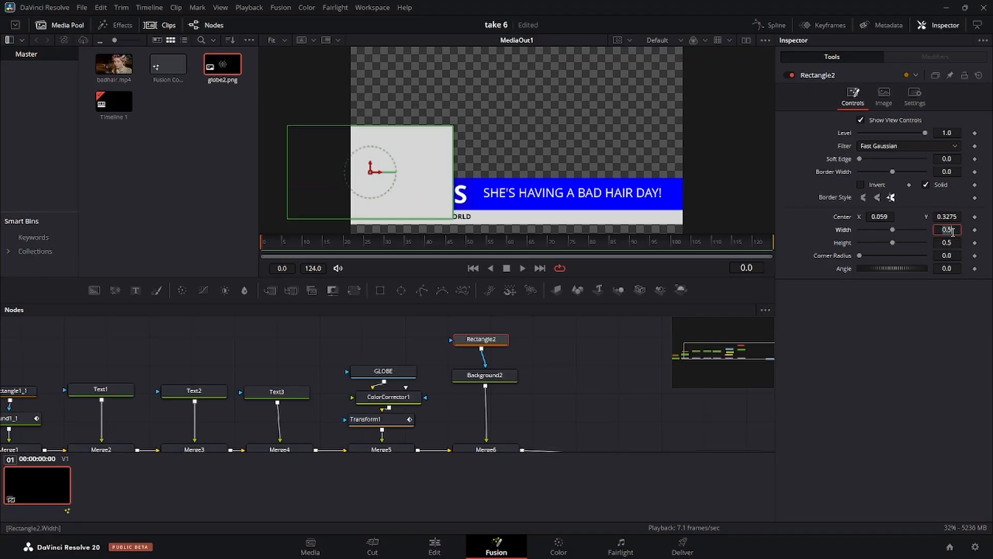
# Step: Set the Rectangle2 mask's width to 0.12 and height to 0.055, and line its node up above Background2
pyautogui.write('.12')
pyautogui.click(946, 243)
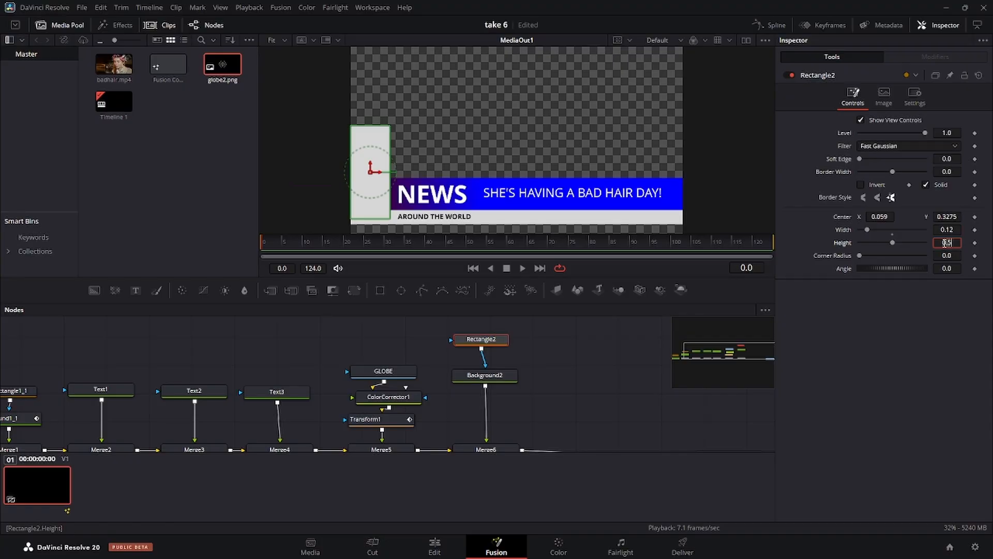
pyautogui.write('.055')
pyautogui.press('Tab')
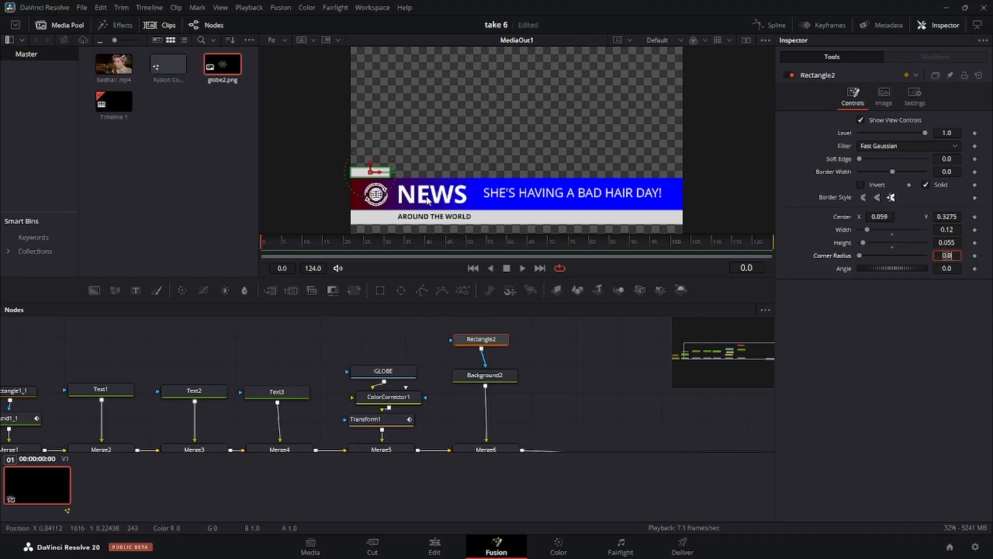
pyautogui.click(496, 342)
pyautogui.moveTo(495, 342); pyautogui.dragTo(501, 350)
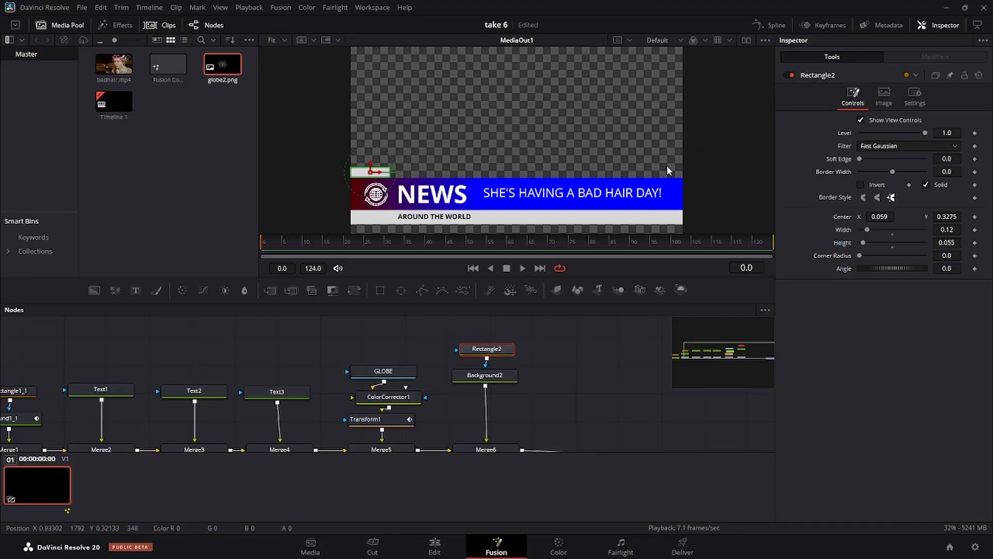
# Step: Duplicate Rectangle2 and Background2 to the right of the originals and merge the copied background over the output of Merge6
pyautogui.moveTo(529, 392); pyautogui.dragTo(452, 334)
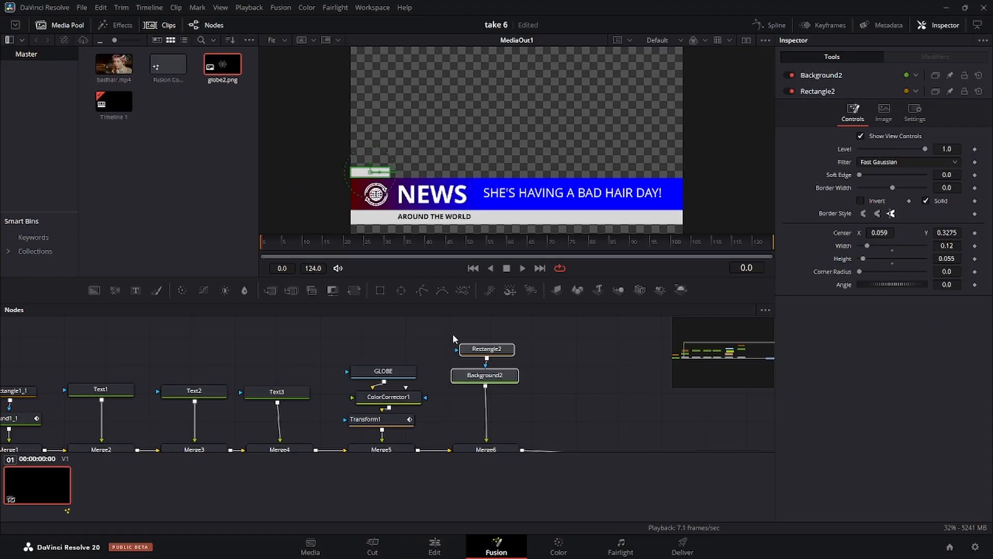
pyautogui.click(572, 343)
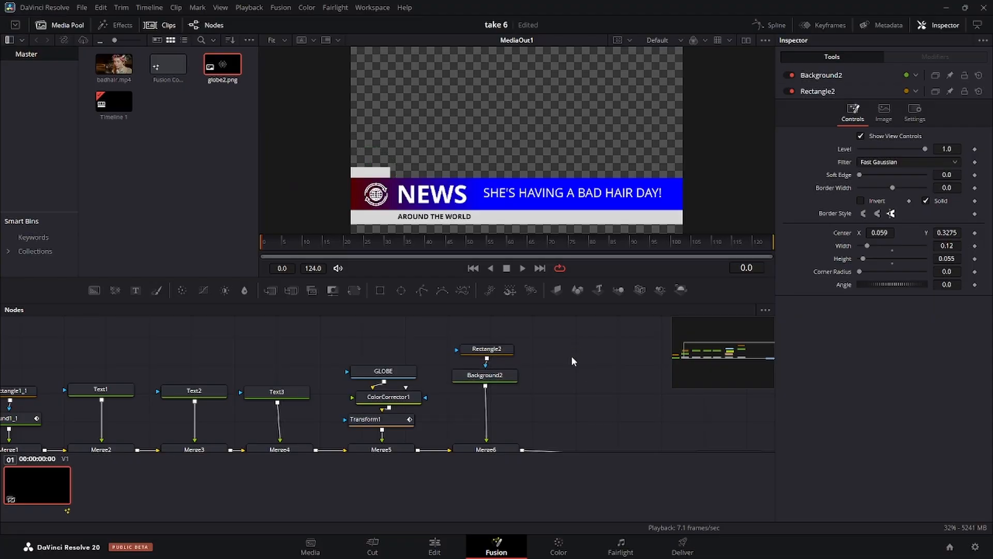
pyautogui.hotkey('ctrl', 'v')
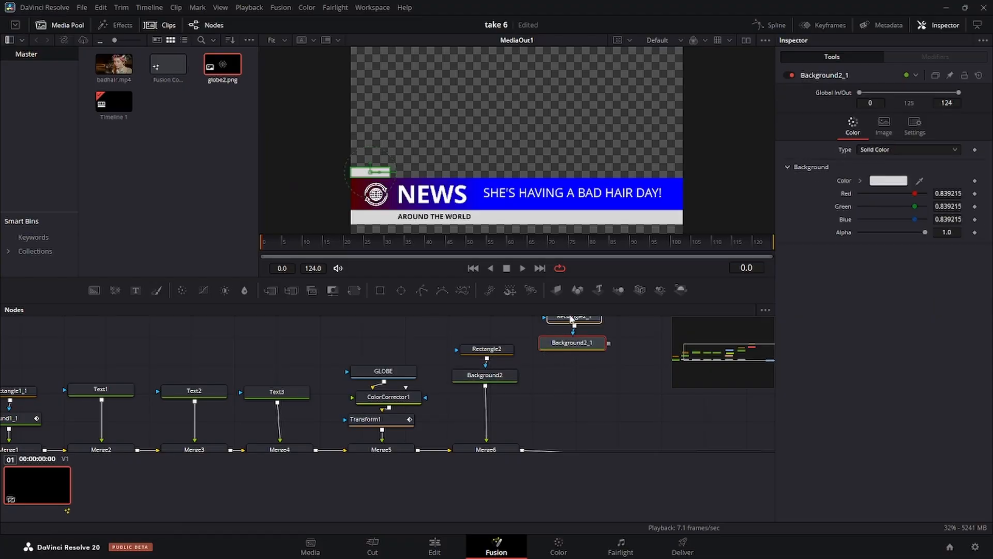
pyautogui.moveTo(569, 328); pyautogui.dragTo(564, 355)
pyautogui.scroll(-2, 590, 368)
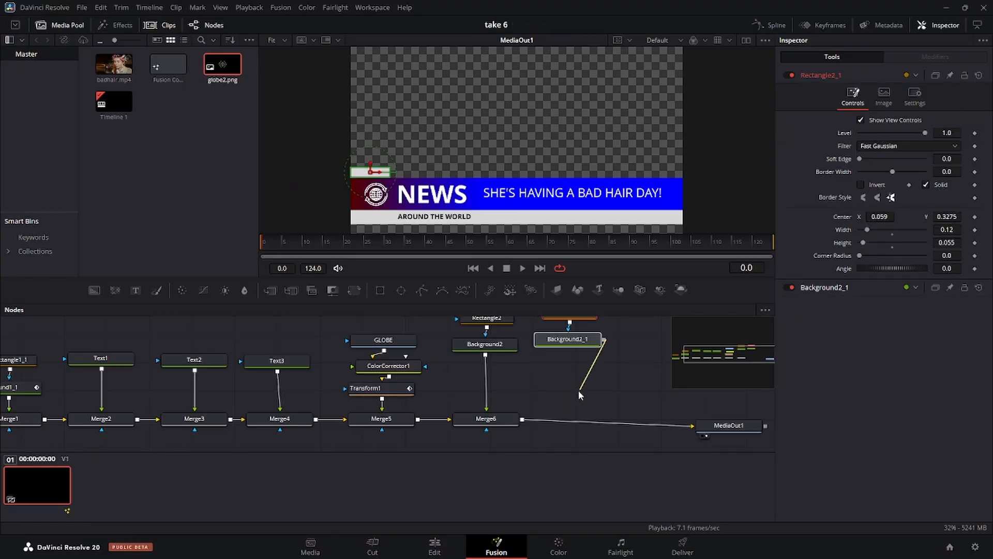
pyautogui.moveTo(605, 340); pyautogui.dragTo(522, 422)
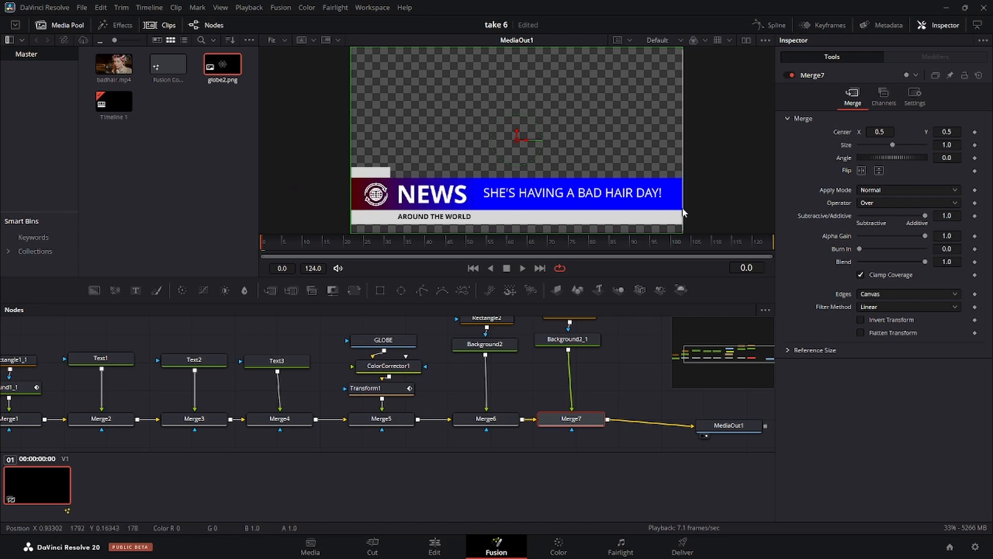
pyautogui.scroll(2, 599, 393)
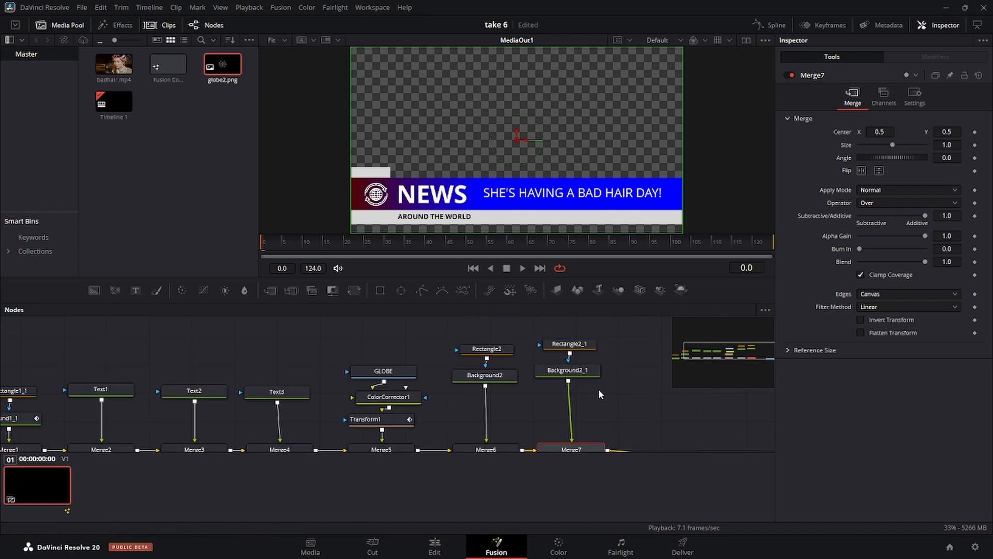
pyautogui.scroll(-2, 598, 389)
pyautogui.scroll(2, 599, 389)
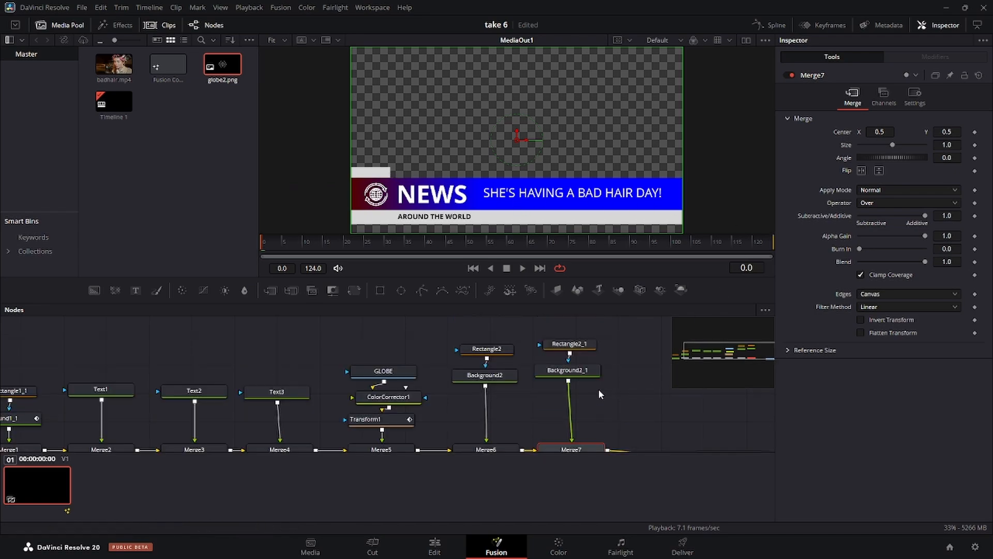
# Step: Set the Rectangle2_1 mask's center X to 0.939 to place the copied grey box above the bar's right end
pyautogui.click(574, 344)
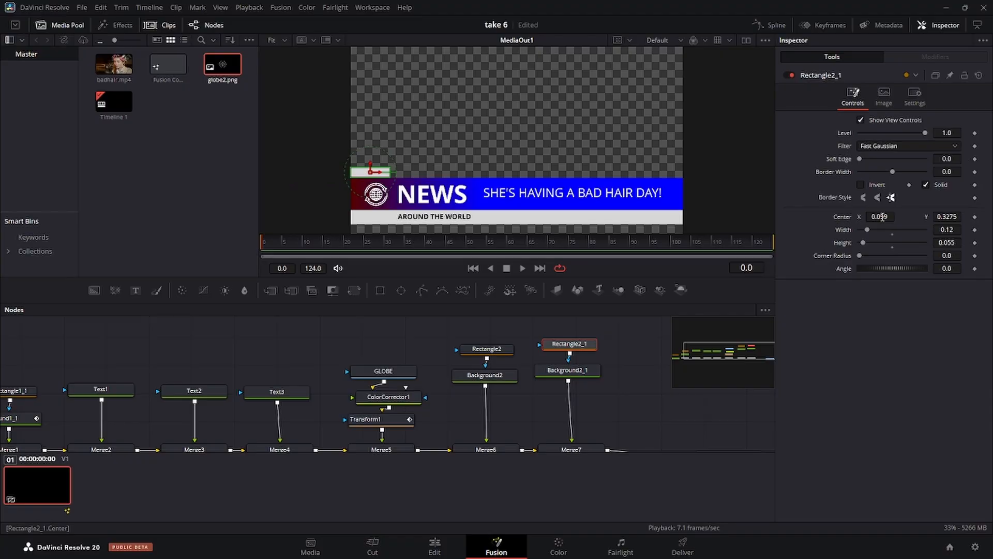
pyautogui.moveTo(880, 217); pyautogui.dragTo(806, 220)
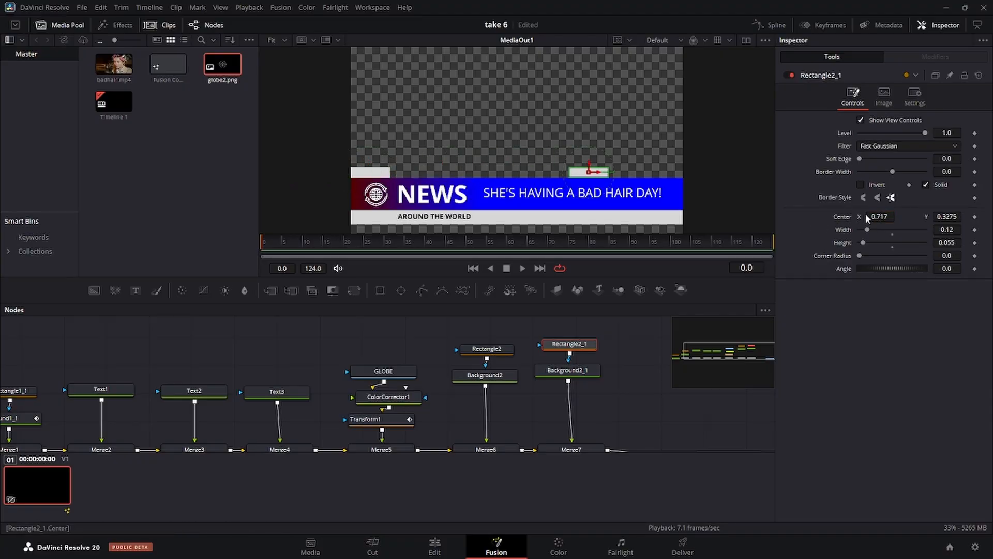
pyautogui.moveTo(880, 217); pyautogui.dragTo(961, 218)
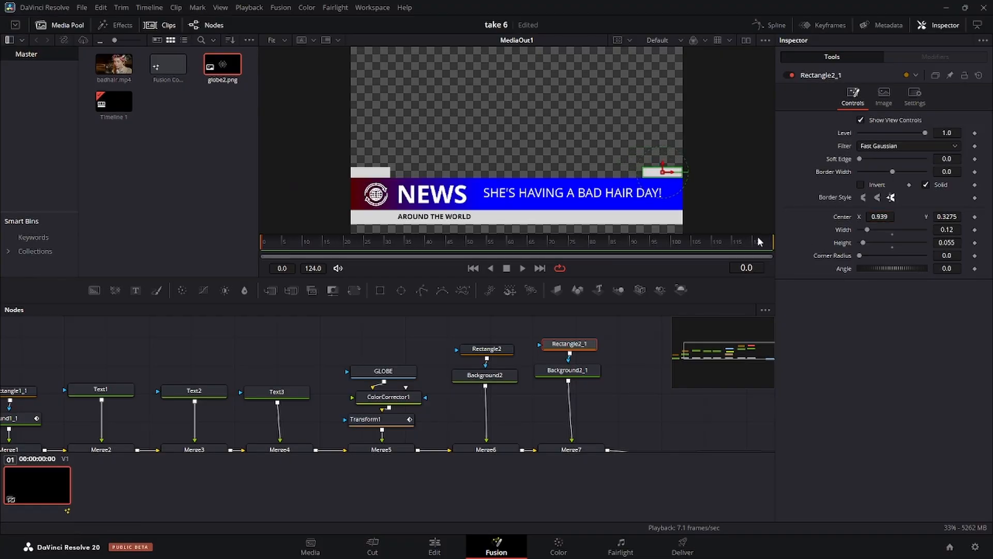
pyautogui.click(626, 333)
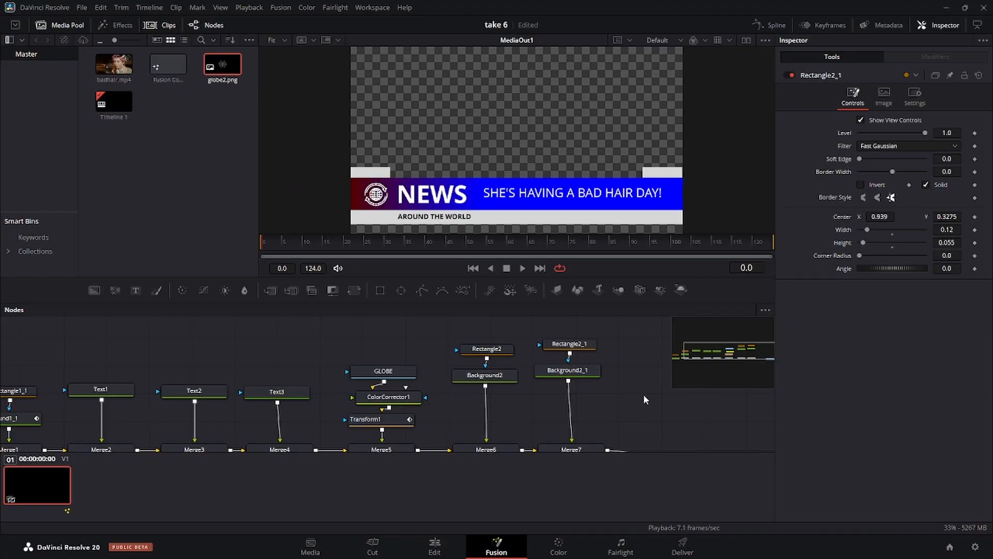
# Step: Group the globe and both grey-box node chains together with Merge5, Merge6 and Merge7, and line the group up beside Merge4
pyautogui.scroll(-2, 626, 388)
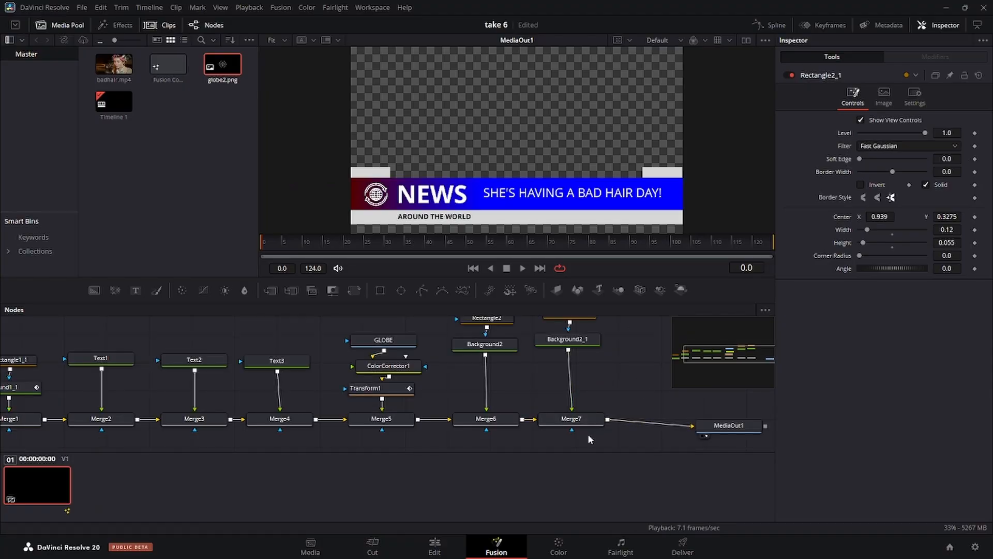
pyautogui.moveTo(588, 436); pyautogui.dragTo(382, 438)
pyautogui.moveTo(343, 437); pyautogui.dragTo(338, 325)
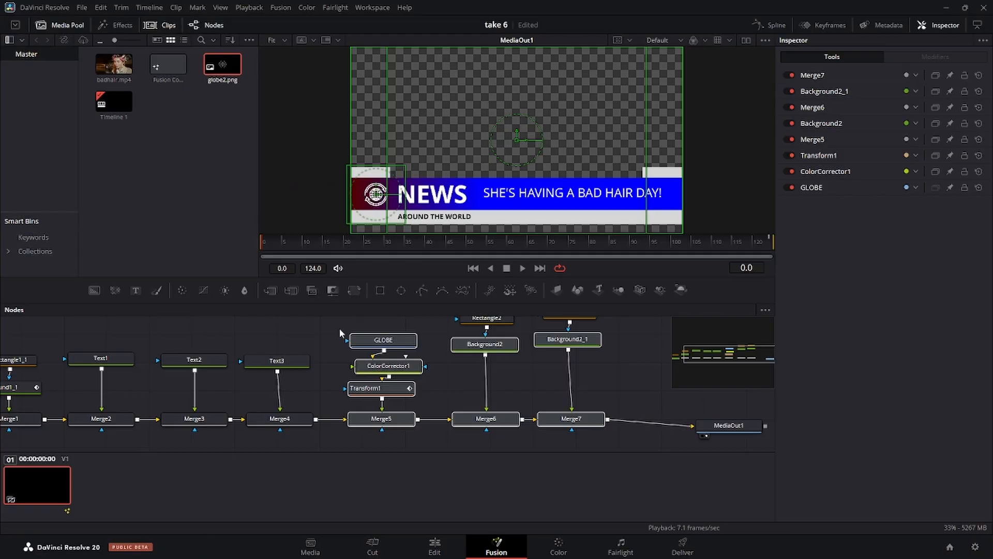
pyautogui.click(340, 329)
pyautogui.scroll(1, 340, 329)
pyautogui.moveTo(339, 330); pyautogui.dragTo(622, 412)
pyautogui.scroll(1, 559, 413)
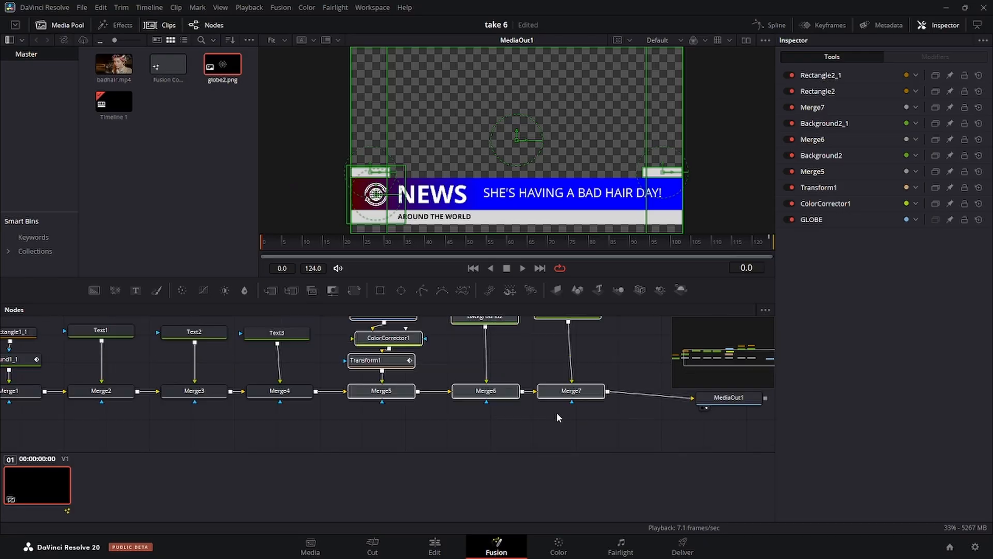
pyautogui.click(486, 392)
pyautogui.rightClick(486, 392)
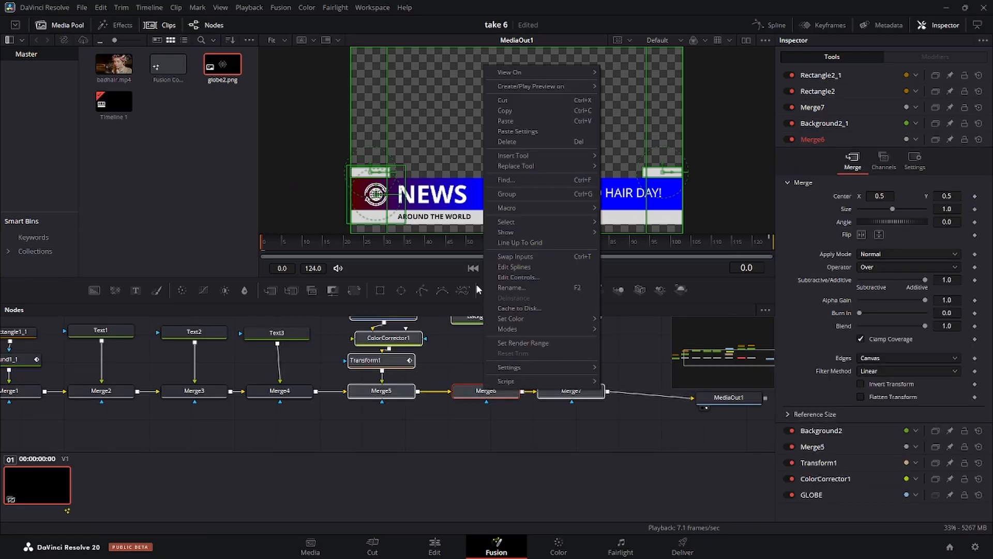
pyautogui.click(507, 194)
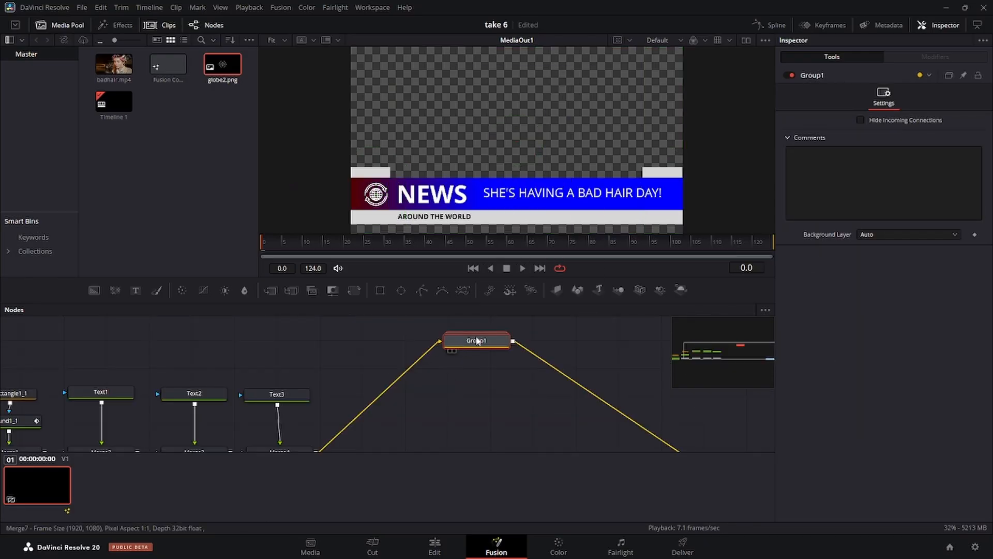
pyautogui.moveTo(476, 340); pyautogui.dragTo(378, 422)
pyautogui.scroll(-1, 385, 383)
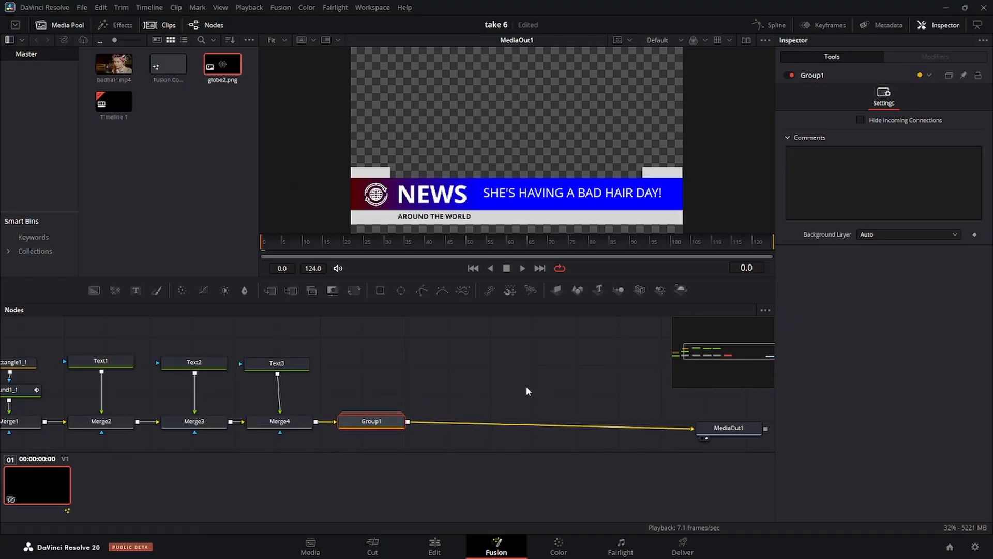
# Step: Expand the node group to inspect the nodes inside, and collapse it again
pyautogui.rightClick(377, 425)
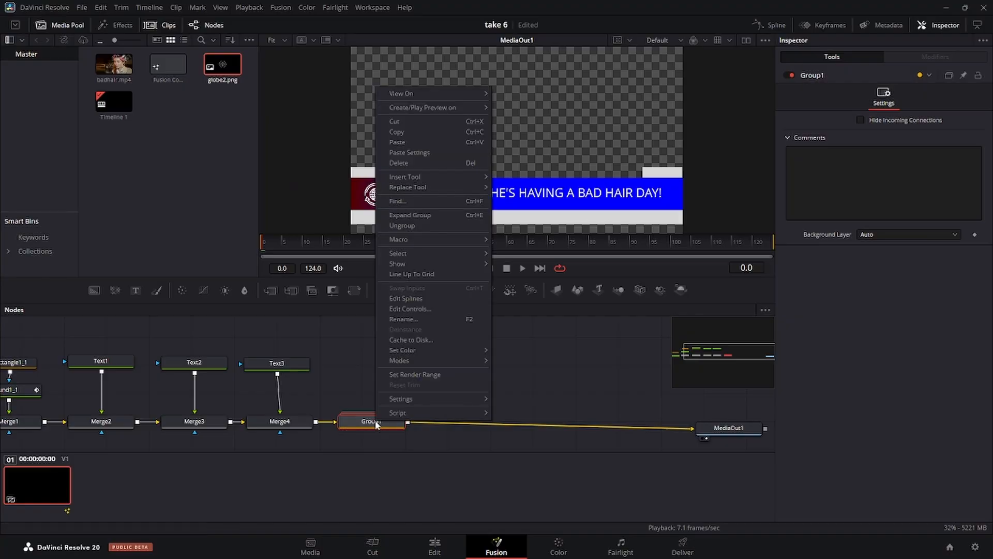
pyautogui.click(418, 216)
pyautogui.scroll(-3, 414, 321)
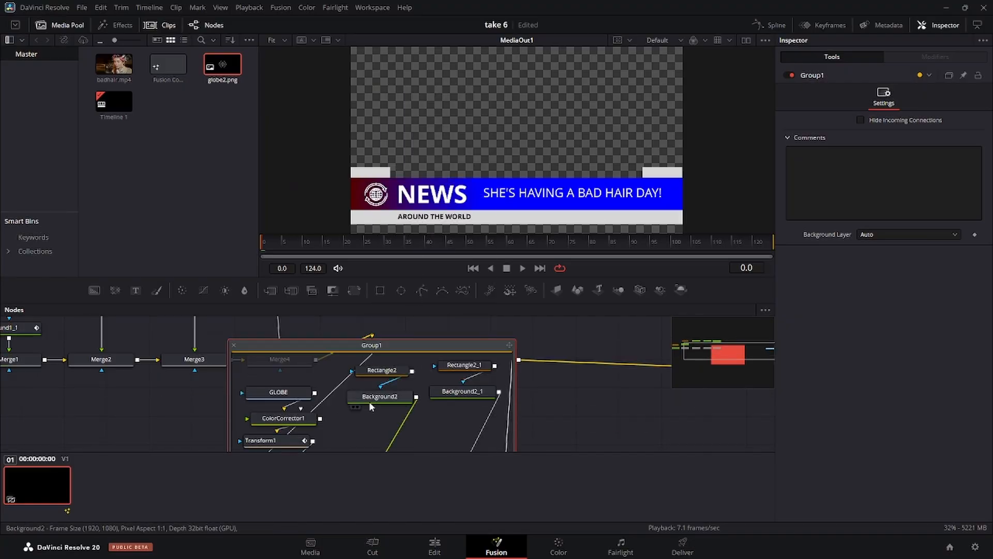
pyautogui.rightClick(454, 346)
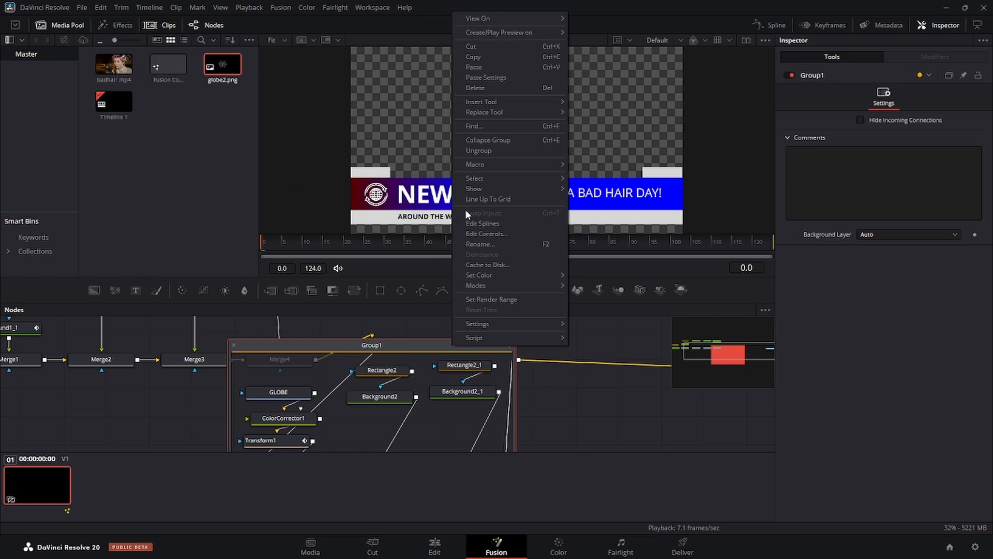
pyautogui.click(486, 141)
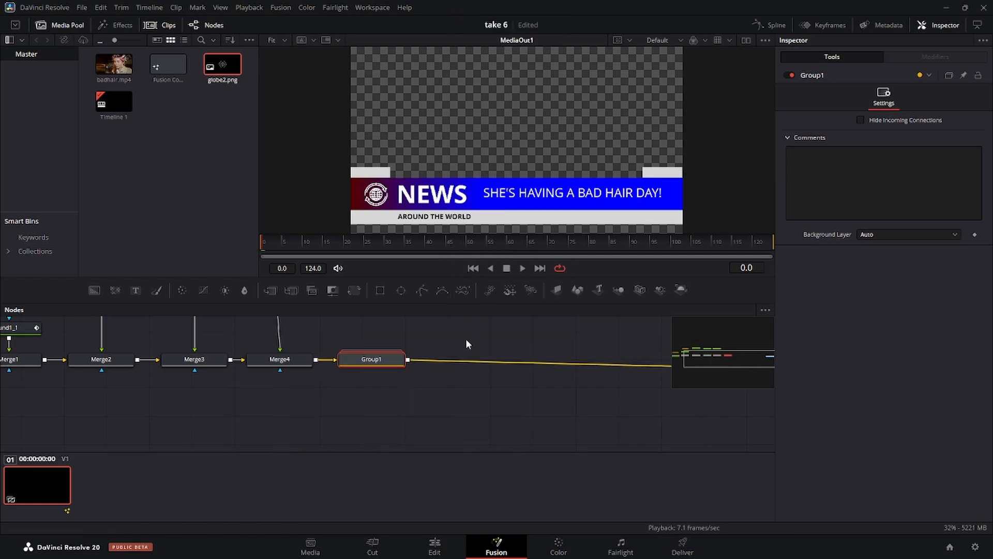
pyautogui.scroll(2, 453, 343)
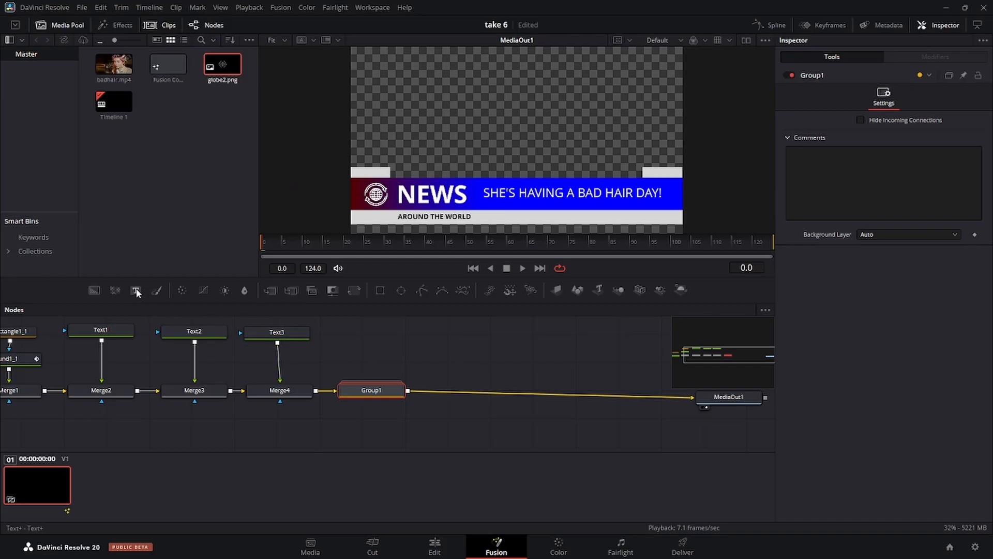
# Step: Add a Text+ node reading LIVE in black and merge it over the output of Group1
pyautogui.moveTo(136, 293); pyautogui.dragTo(446, 350)
pyautogui.click(833, 180)
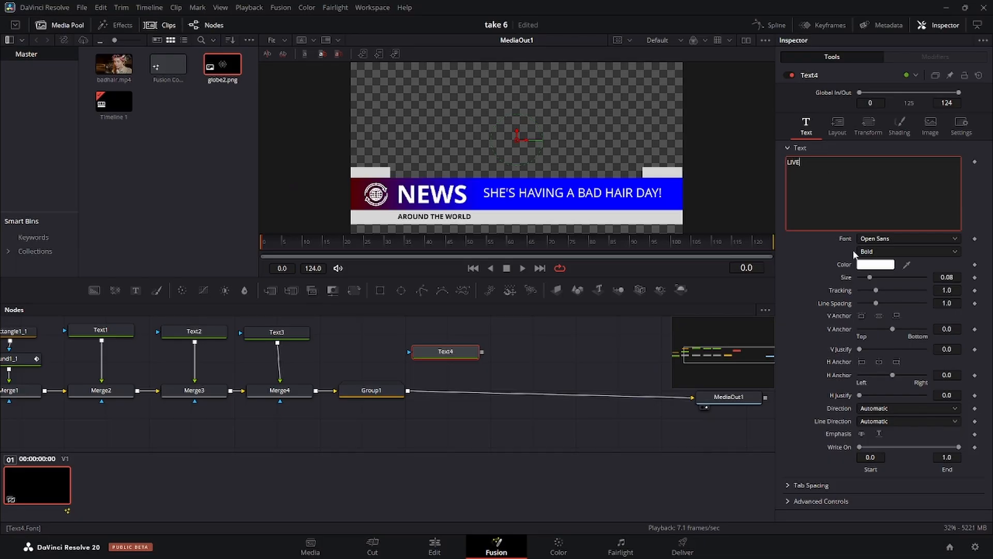
pyautogui.click(874, 265)
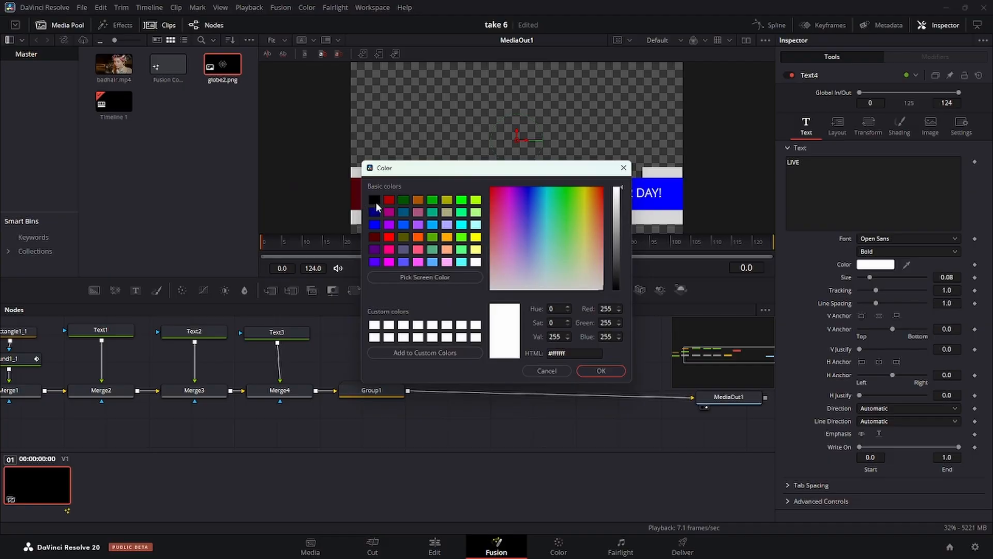
pyautogui.click(376, 202)
pyautogui.click(599, 371)
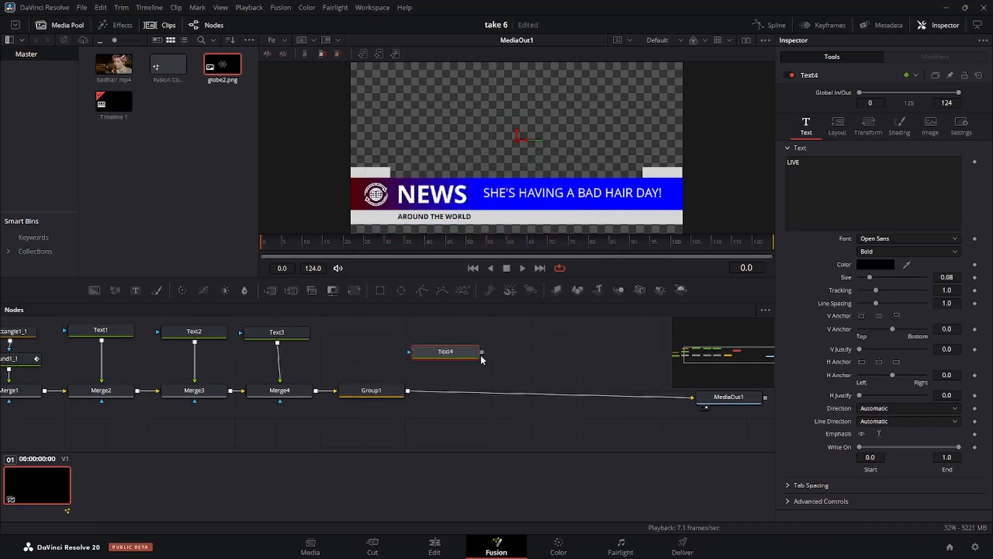
pyautogui.moveTo(482, 352); pyautogui.dragTo(404, 394)
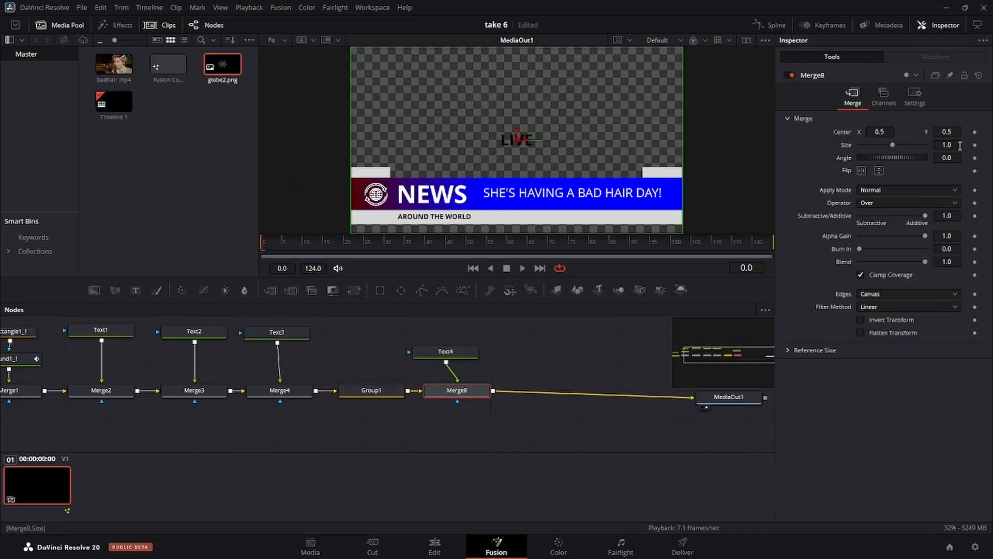
# Step: Set the LIVE text's merge size to 0.649 and place it on the left grey box at about X 0.079, Y 0.325
pyautogui.moveTo(960, 146); pyautogui.dragTo(917, 146)
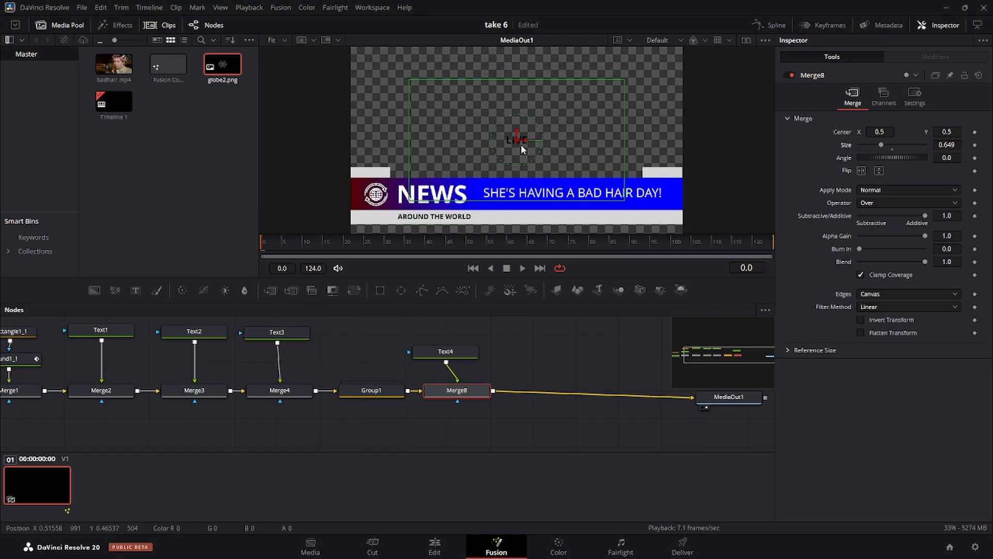
pyautogui.moveTo(516, 138); pyautogui.dragTo(377, 174)
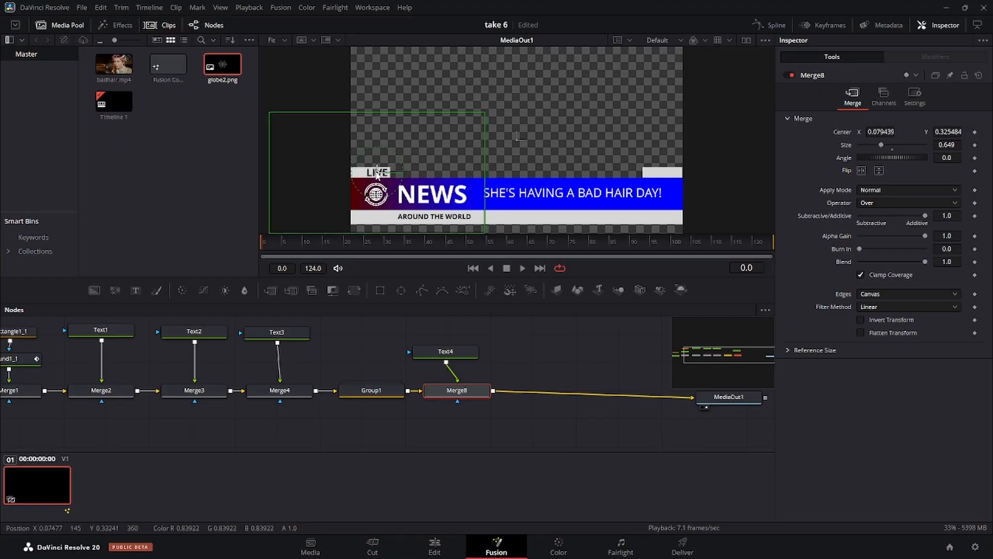
pyautogui.click(498, 331)
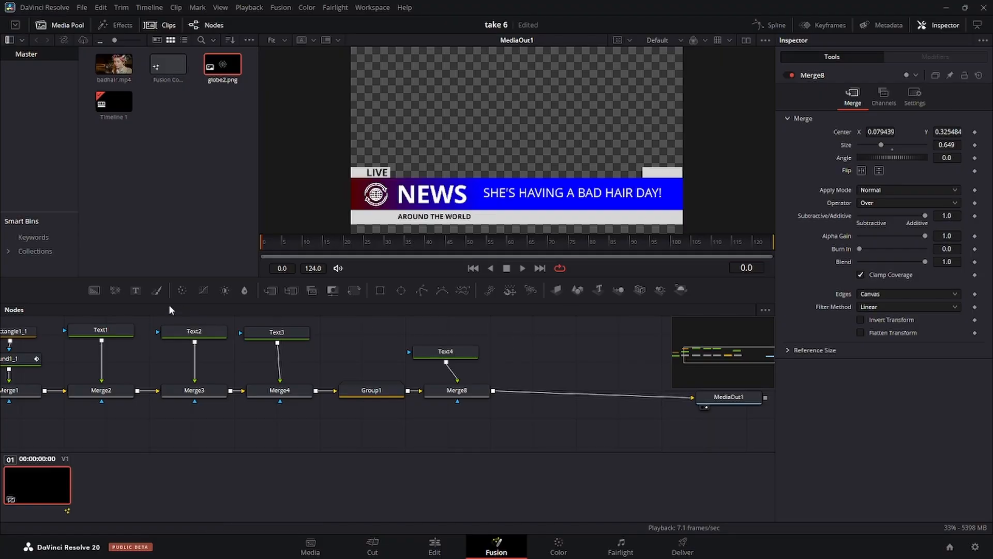
# Step: Add a Text+ node reading 10:25 and merge it over the output of Merge8
pyautogui.moveTo(136, 290); pyautogui.dragTo(525, 354)
pyautogui.click(822, 174)
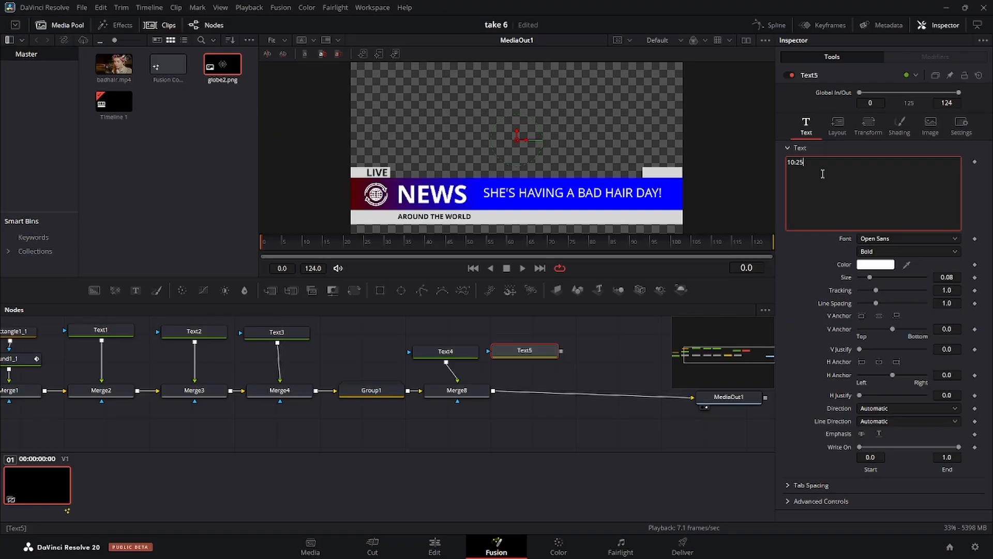
pyautogui.moveTo(562, 351); pyautogui.dragTo(497, 391)
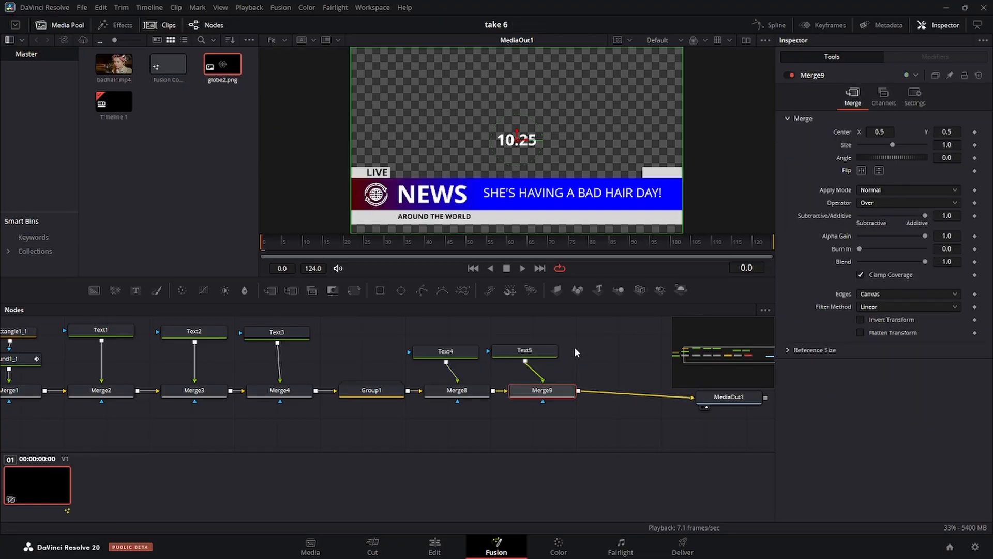
# Step: Change the 10:25 text's color to black (#000000)
pyautogui.click(533, 352)
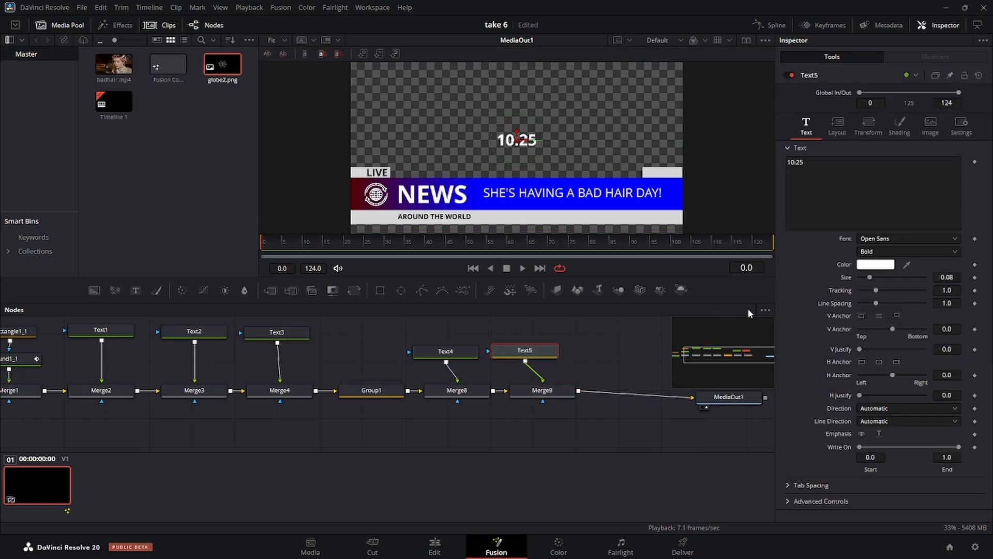
pyautogui.click(874, 265)
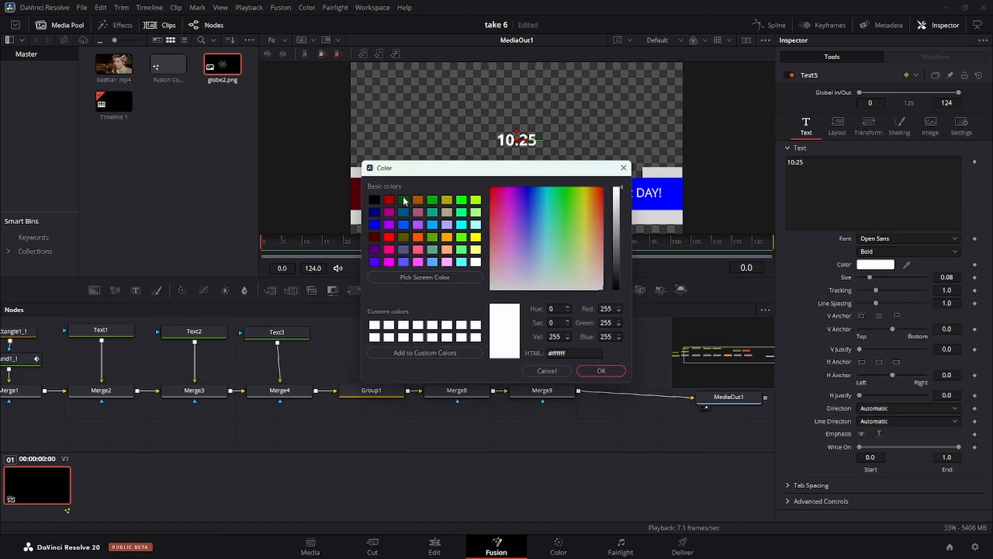
pyautogui.click(375, 201)
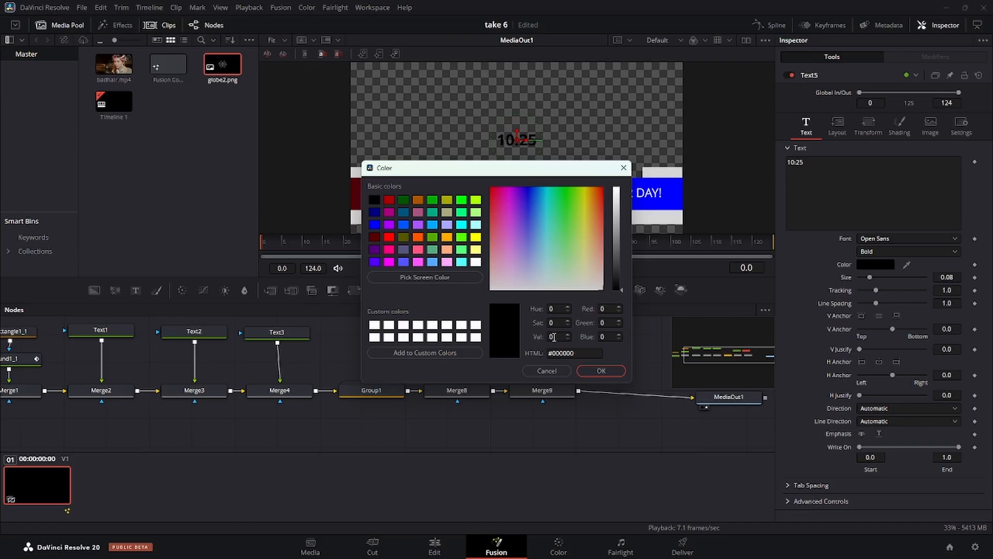
pyautogui.click(600, 371)
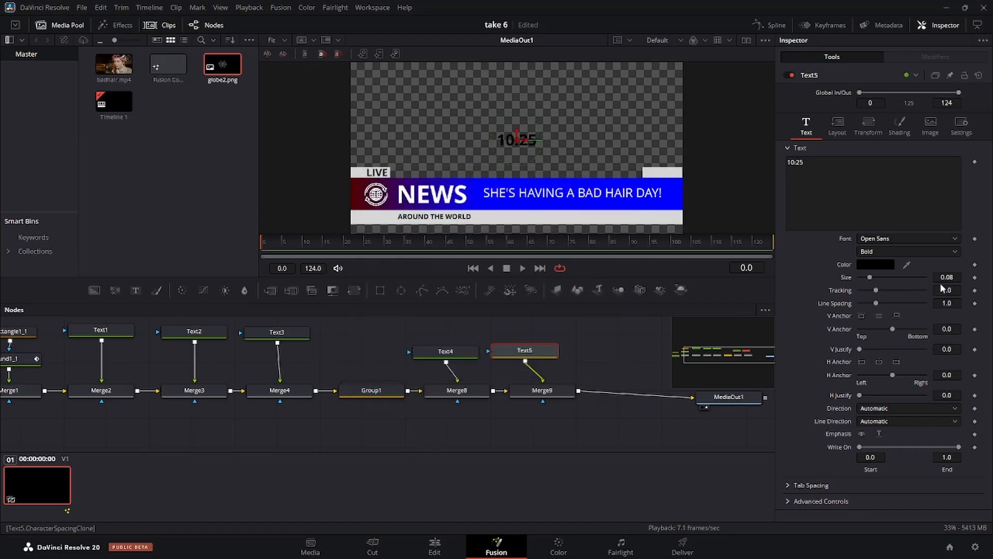
# Step: Set the 10:25 text's size to 0.0538 and place it on the right grey box above the bar
pyautogui.moveTo(950, 277); pyautogui.dragTo(929, 277)
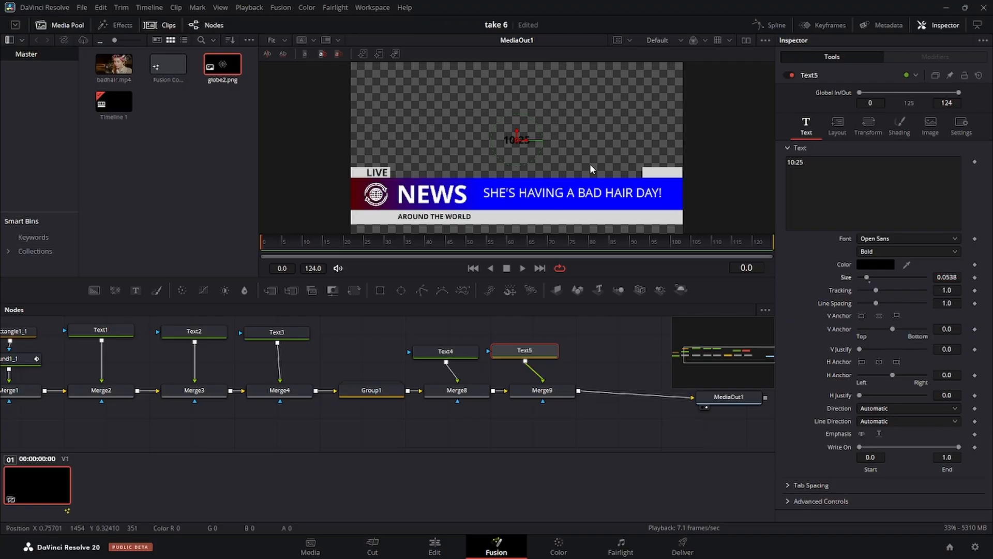
pyautogui.moveTo(517, 142); pyautogui.dragTo(662, 176)
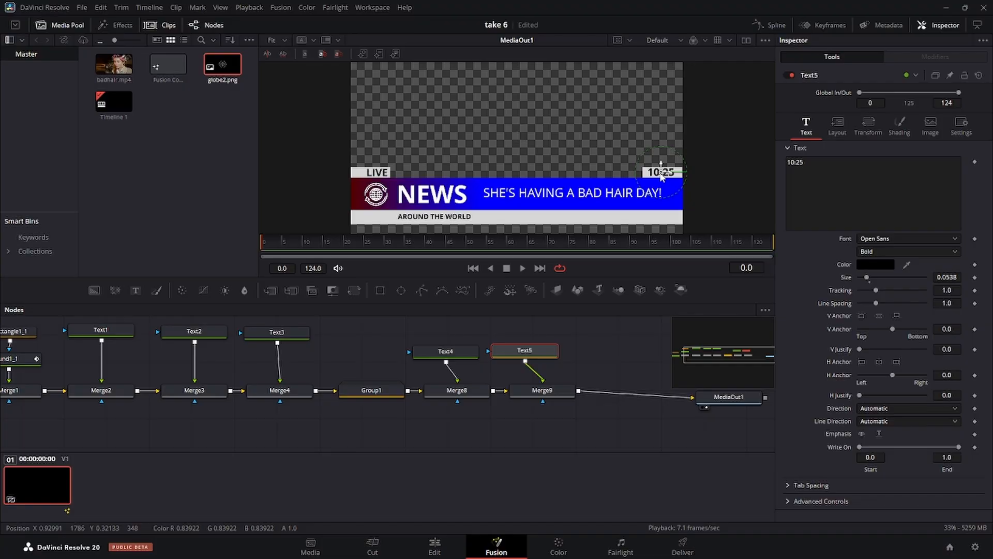
pyautogui.click(584, 340)
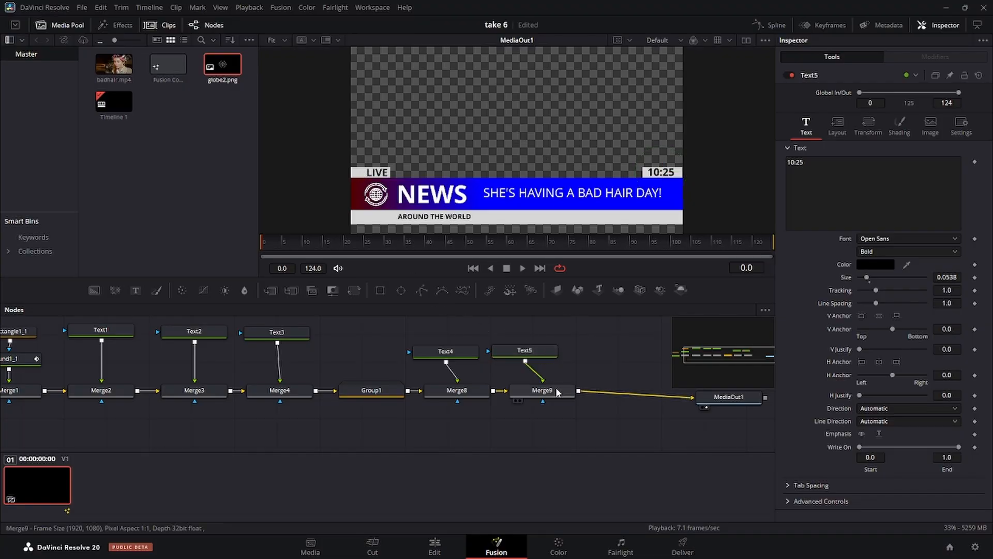
# Step: Move Group1, Merge8 and Merge9 slightly down and left, and shift Text4 and Text5 left to compact the node layout
pyautogui.moveTo(538, 416); pyautogui.dragTo(355, 427)
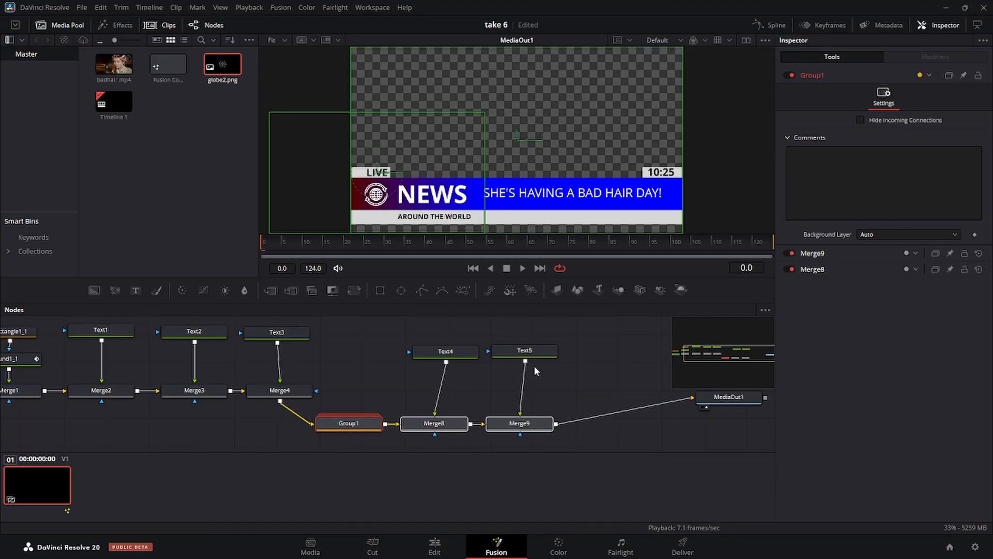
pyautogui.moveTo(446, 352); pyautogui.dragTo(412, 374)
pyautogui.keyDown('ctrl'); pyautogui.click(494, 352); pyautogui.keyUp('ctrl')
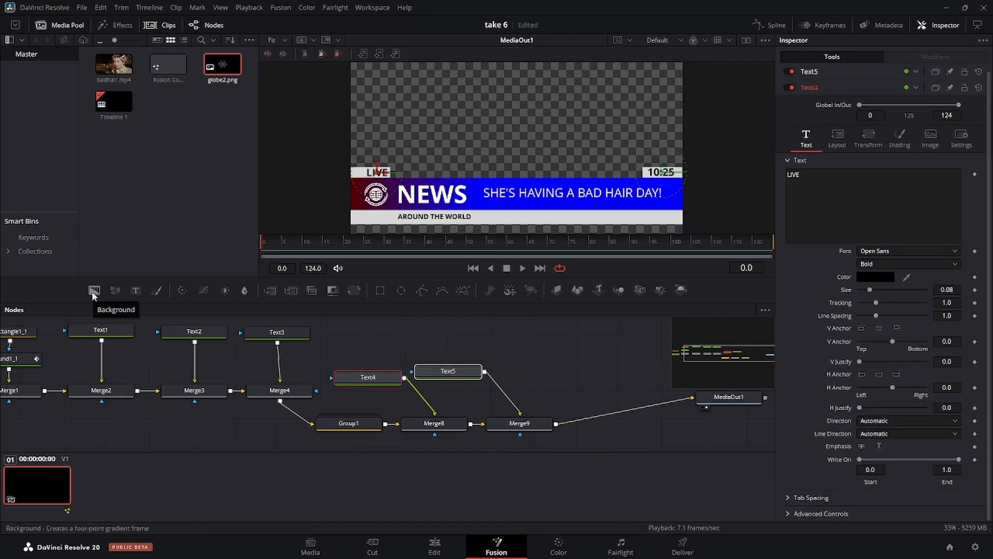
# Step: Add a Background node above Merge9, set its color to red (#ff0000), and nudge both nodes slightly left
pyautogui.moveTo(91, 291); pyautogui.dragTo(572, 345)
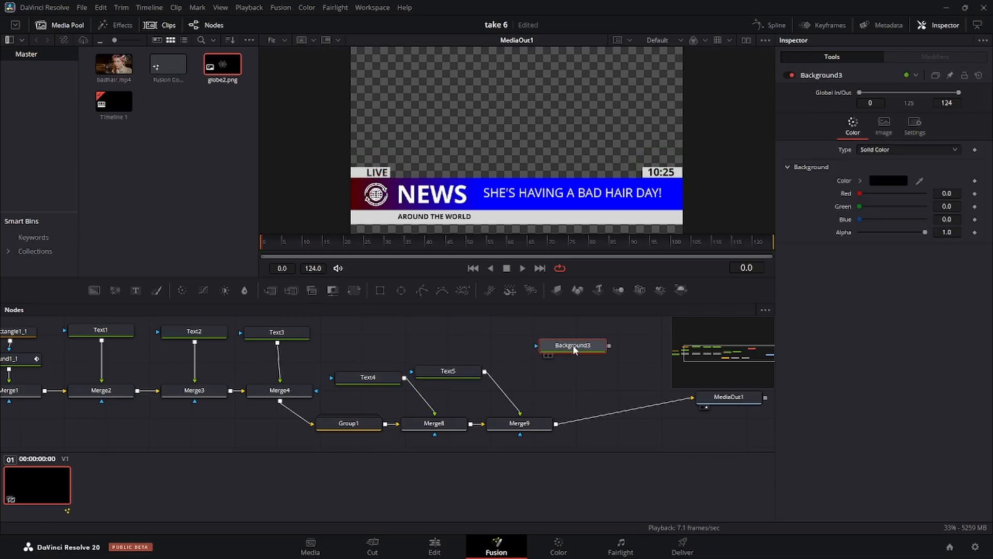
pyautogui.click(887, 180)
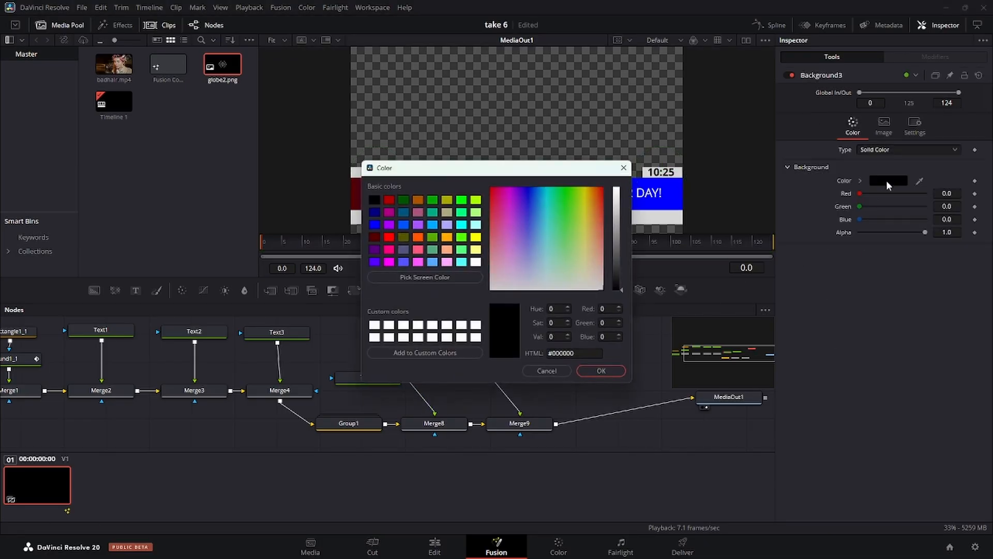
pyautogui.click(389, 237)
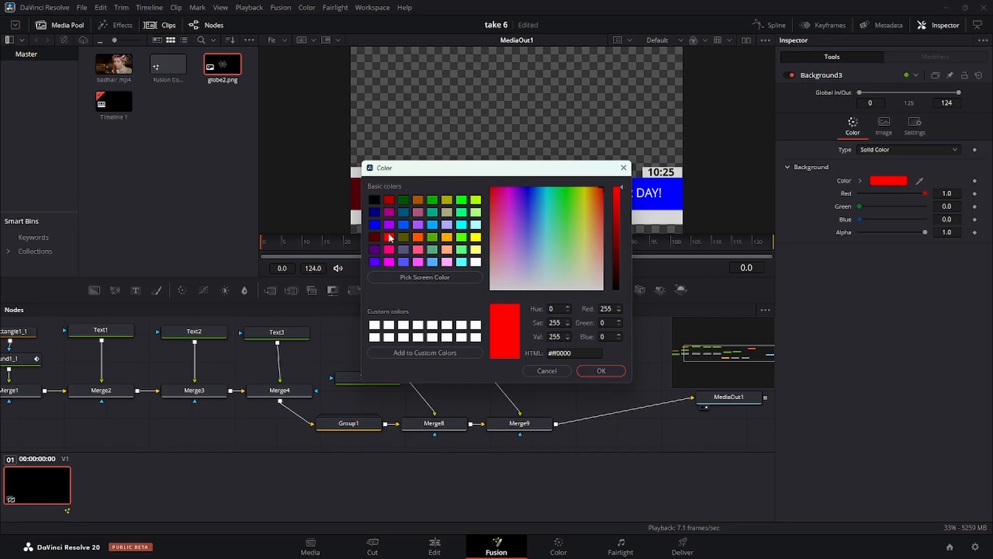
pyautogui.click(593, 371)
pyautogui.moveTo(566, 349); pyautogui.dragTo(555, 339)
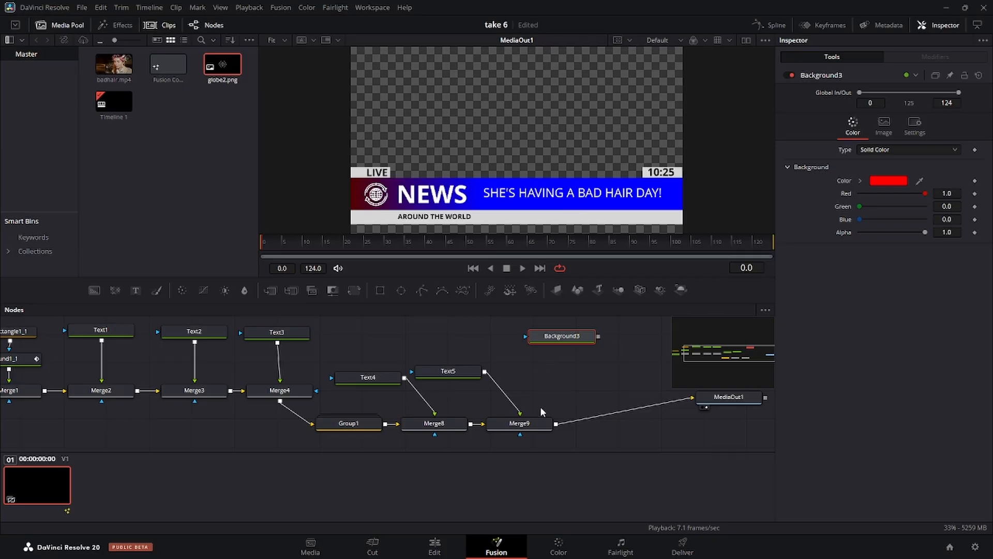
pyautogui.moveTo(520, 429); pyautogui.dragTo(514, 429)
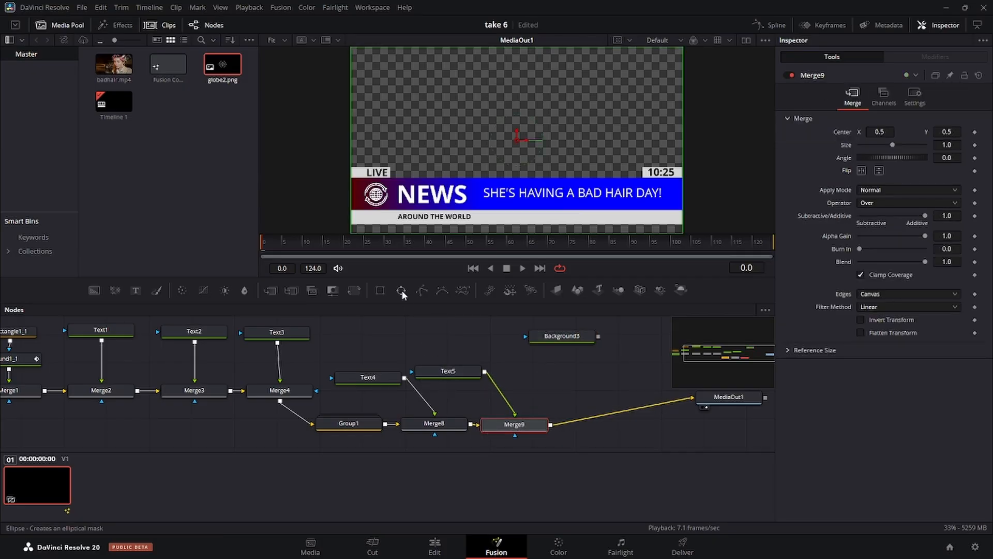
# Step: Mask Background3 with an Ellipse, merge it over the output of Merge9, and select the ellipse for editing
pyautogui.click(554, 337)
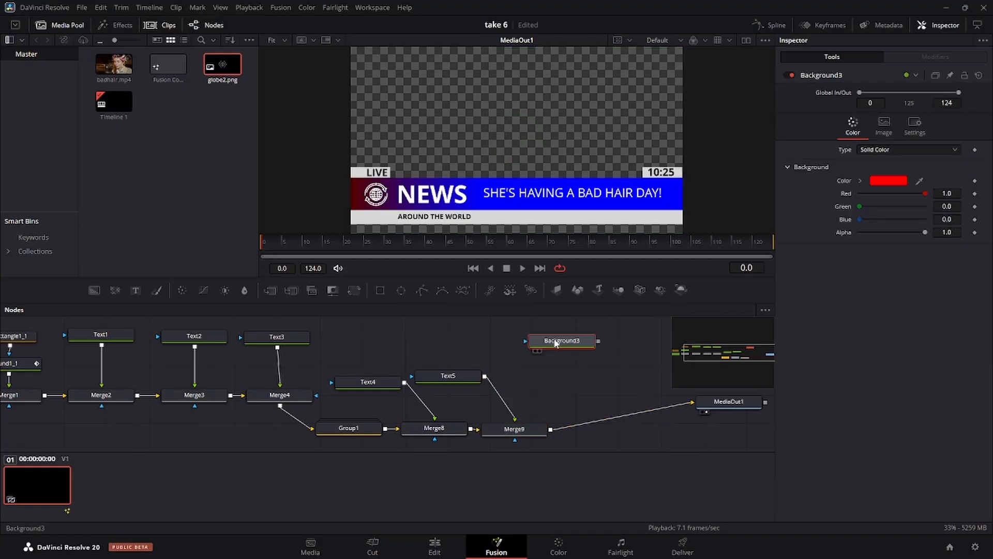
pyautogui.click(400, 291)
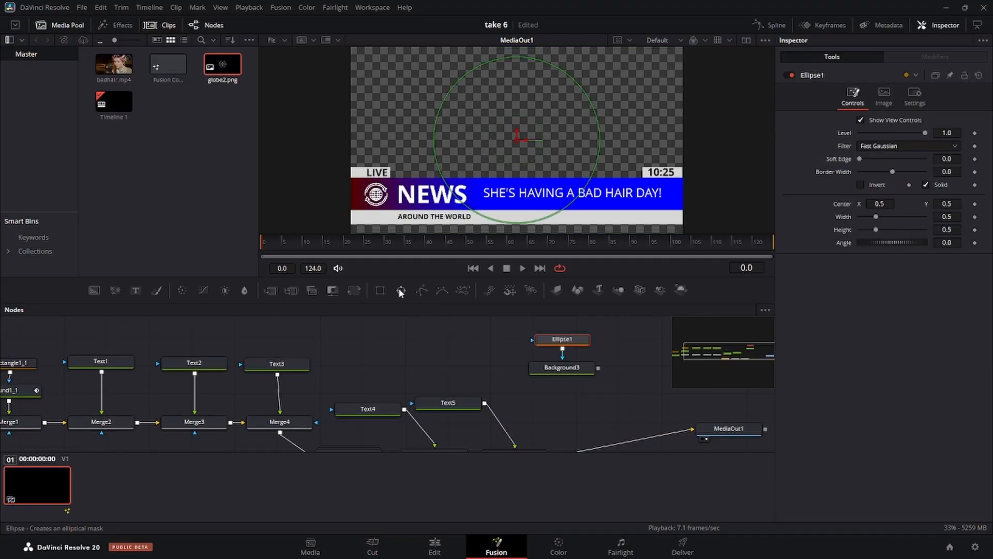
pyautogui.scroll(-2, 604, 415)
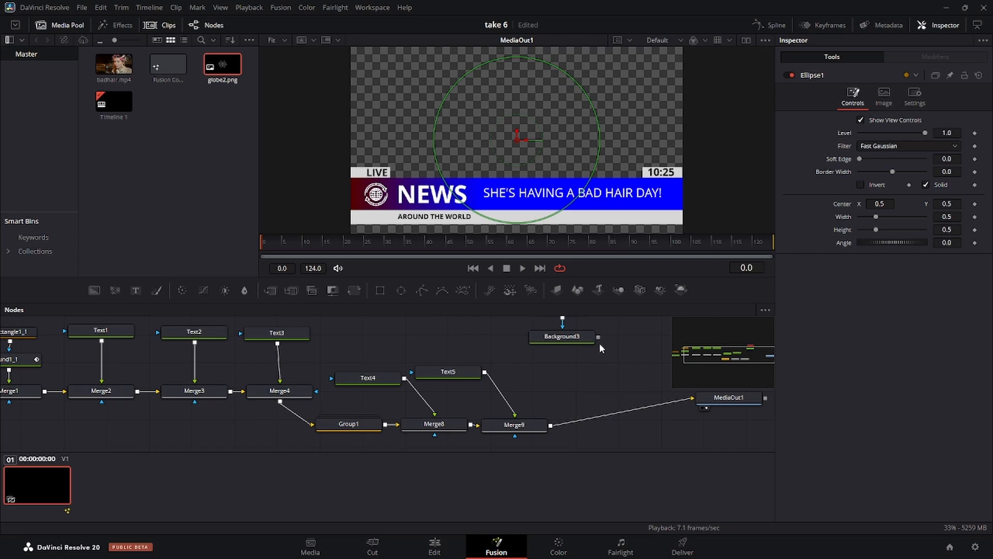
pyautogui.moveTo(598, 337); pyautogui.dragTo(551, 428)
pyautogui.scroll(2, 536, 386)
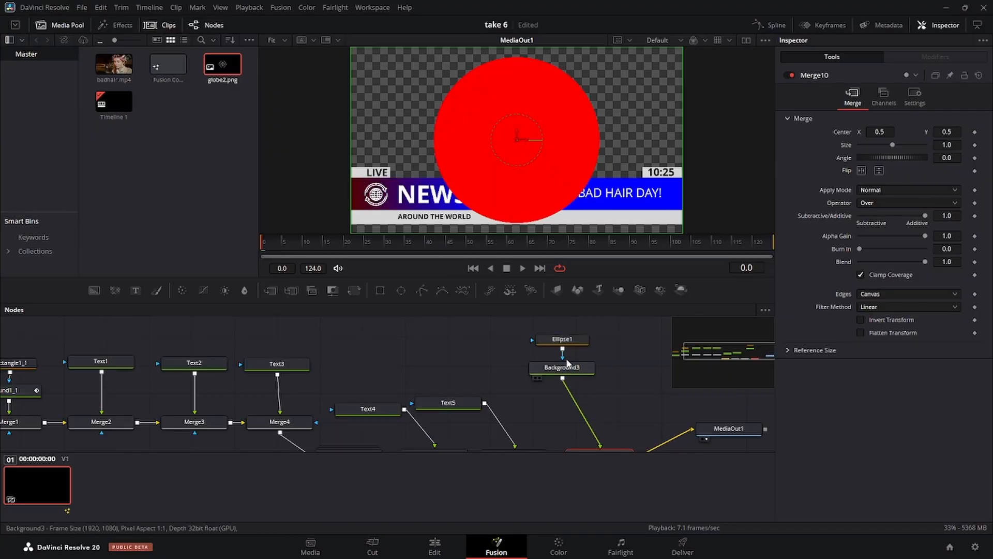
pyautogui.click(561, 338)
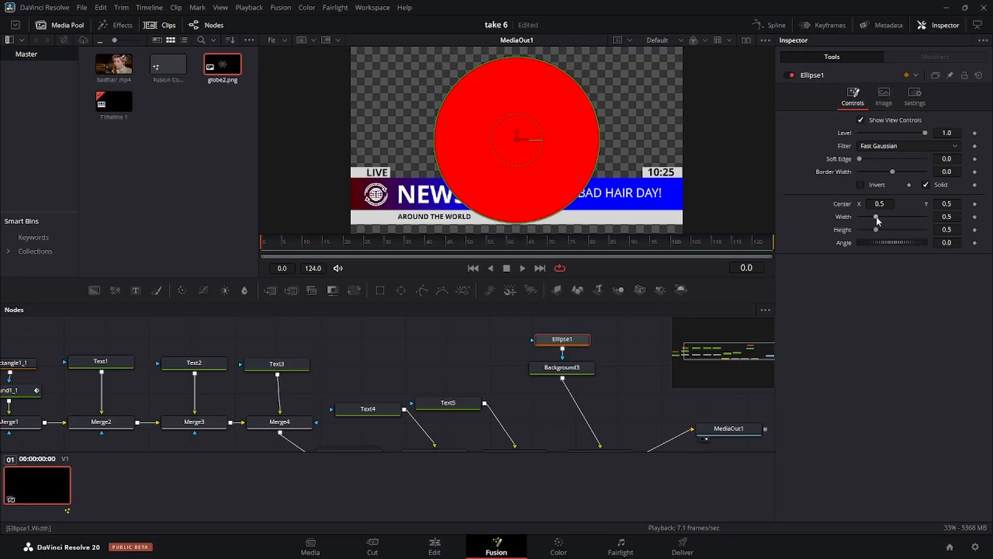
pyautogui.moveTo(876, 218)
pyautogui.mouseDown()
pyautogui.moveTo(864, 234)
pyautogui.moveTo(867, 219)
pyautogui.mouseUp()
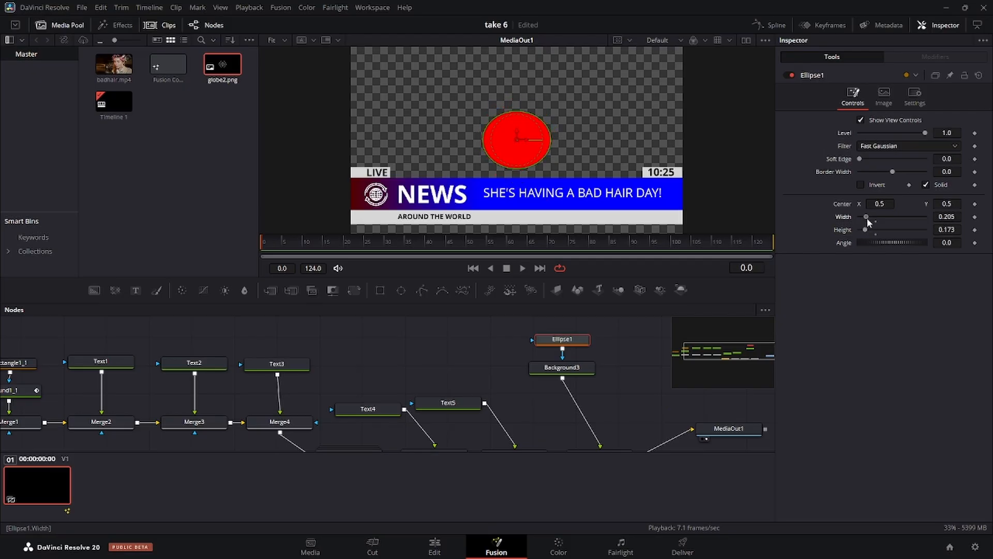
pyautogui.doubleClick(843, 230)
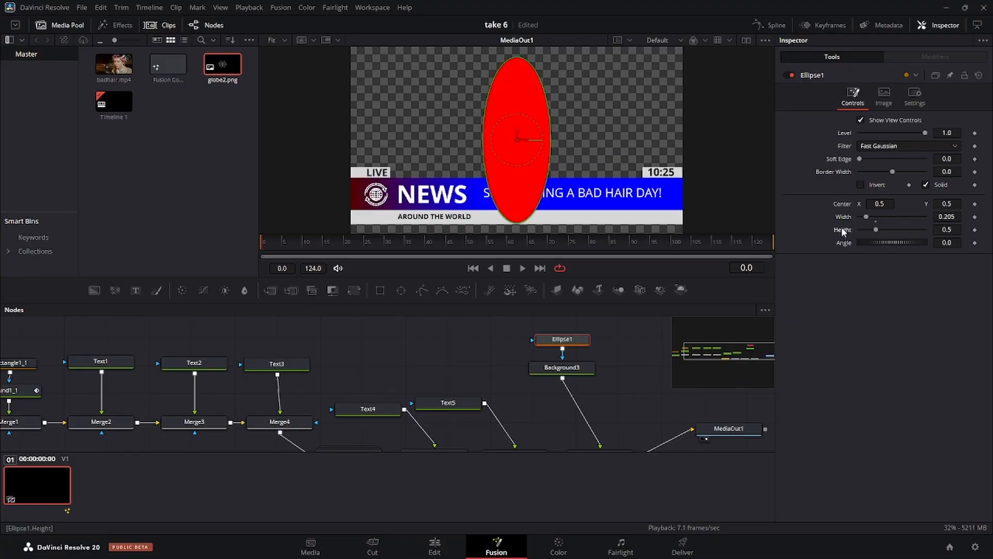
pyautogui.doubleClick(843, 219)
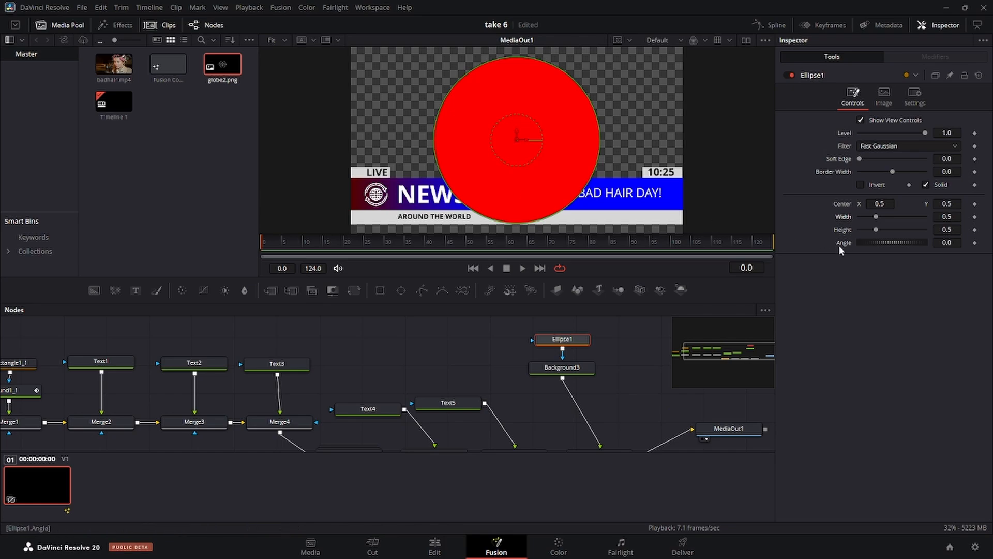
# Step: Add an expression to the Ellipse1 height that links it to the ellipse's width
pyautogui.rightClick(845, 231)
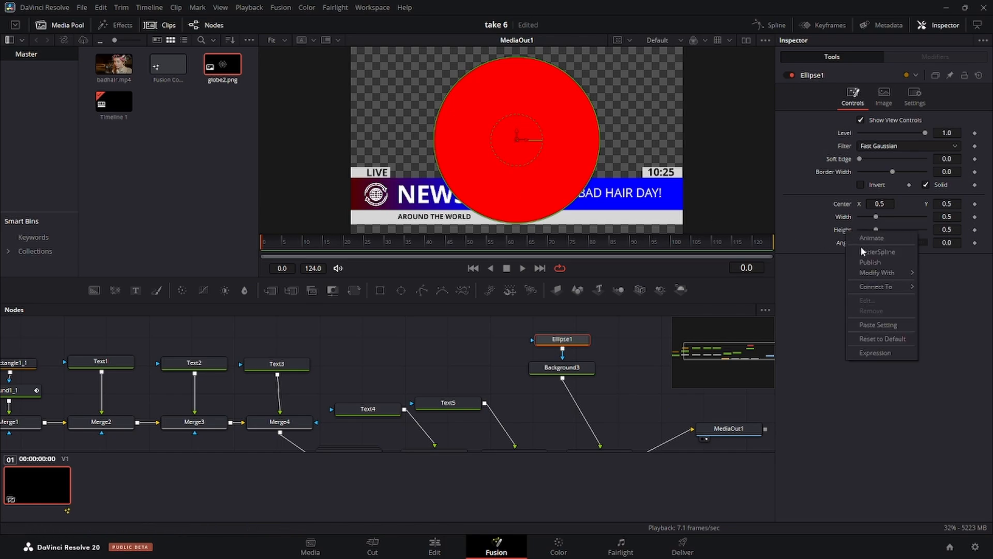
pyautogui.click(868, 352)
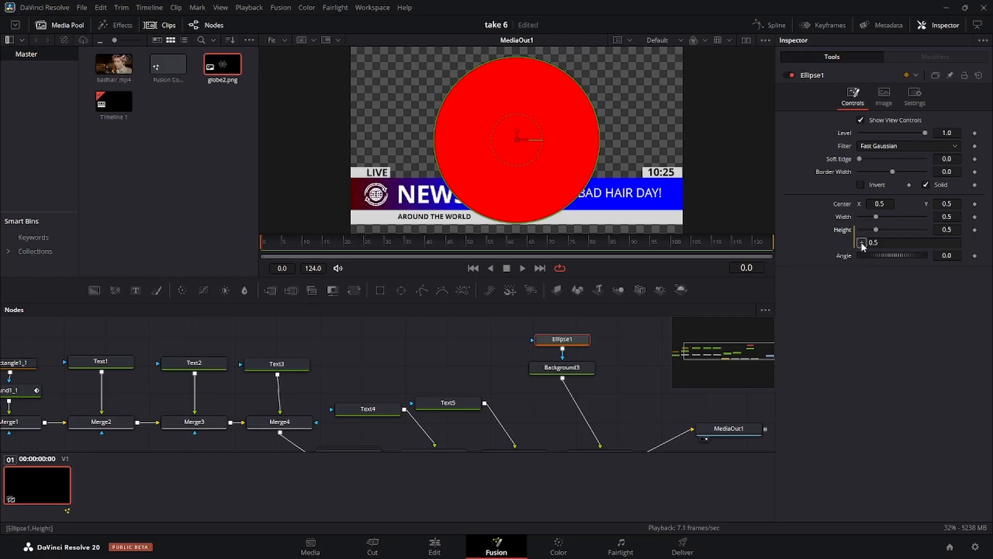
pyautogui.moveTo(861, 243); pyautogui.dragTo(842, 215)
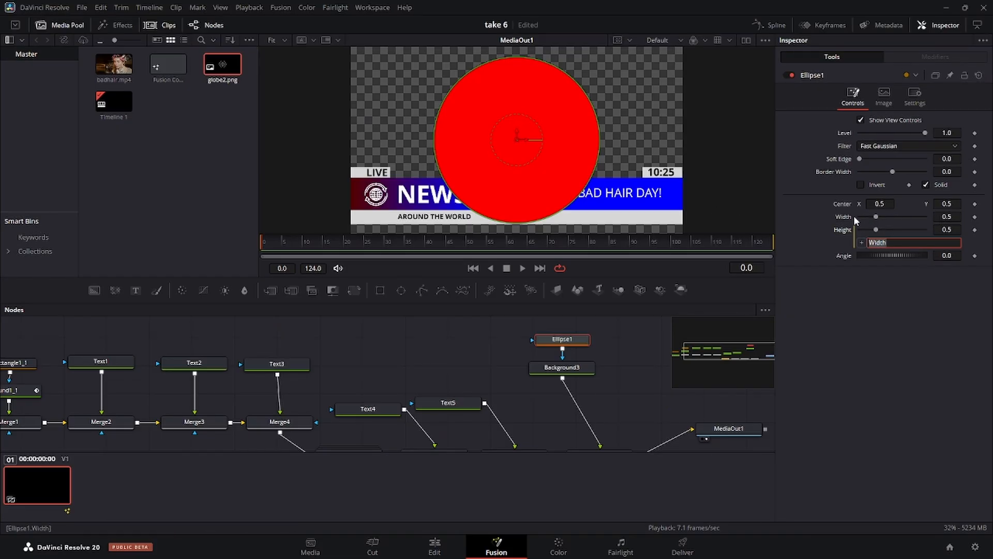
# Step: Shrink the red circle to a width of 0.019 and place it on the grey box just left of LIVE
pyautogui.moveTo(878, 217); pyautogui.dragTo(869, 219)
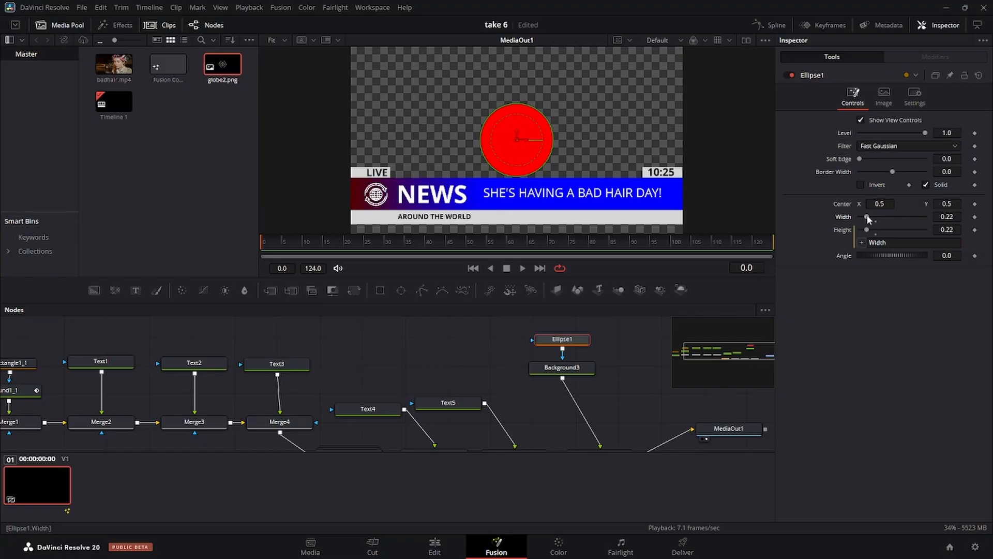
pyautogui.click(958, 217)
pyautogui.moveTo(947, 217); pyautogui.dragTo(874, 217)
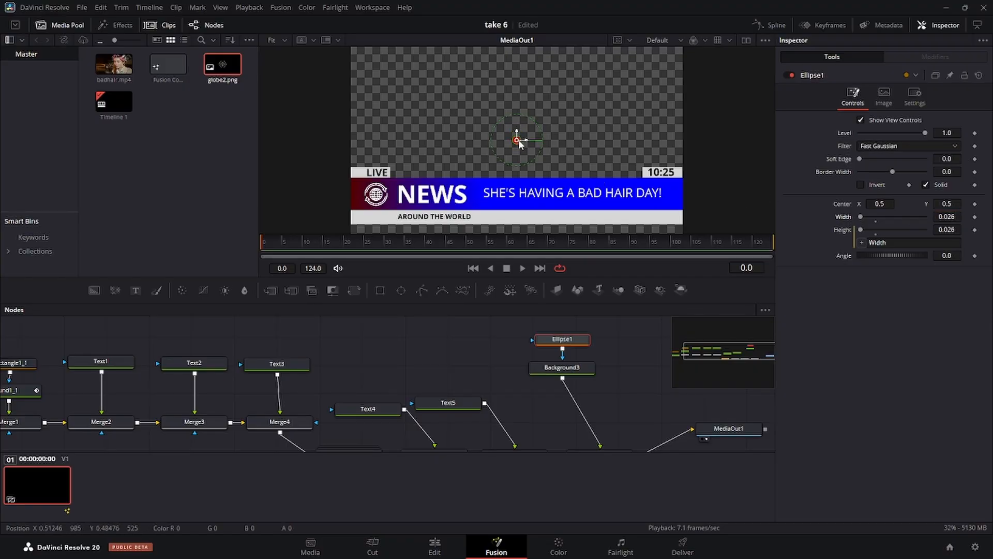
pyautogui.moveTo(517, 140); pyautogui.dragTo(359, 174)
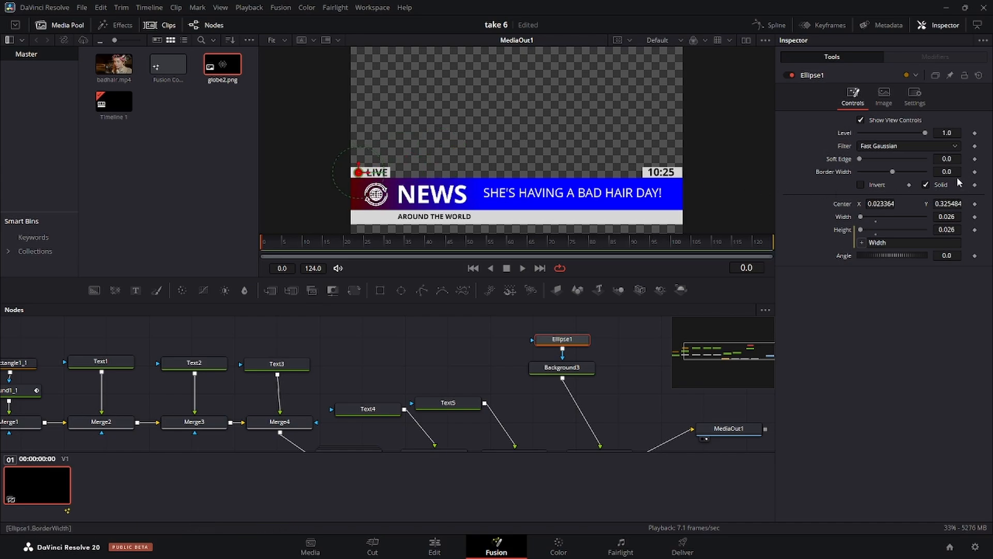
pyautogui.hotkey('ctrl', 's')
pyautogui.moveTo(948, 216); pyautogui.dragTo(943, 216)
# Step: Add a Text+ node beside Ellipse1 and get its text content ready for entry
pyautogui.click(631, 341)
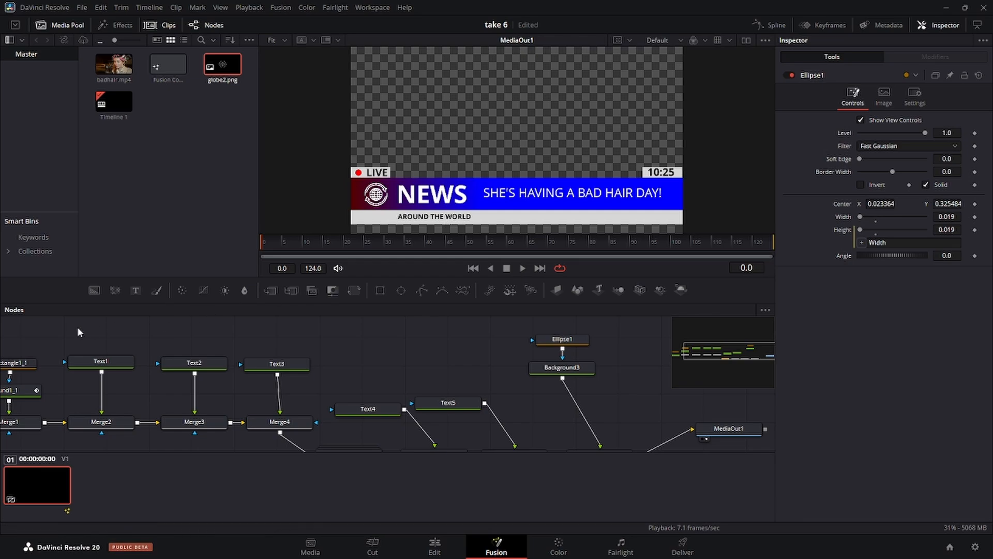
pyautogui.moveTo(144, 293); pyautogui.dragTo(642, 341)
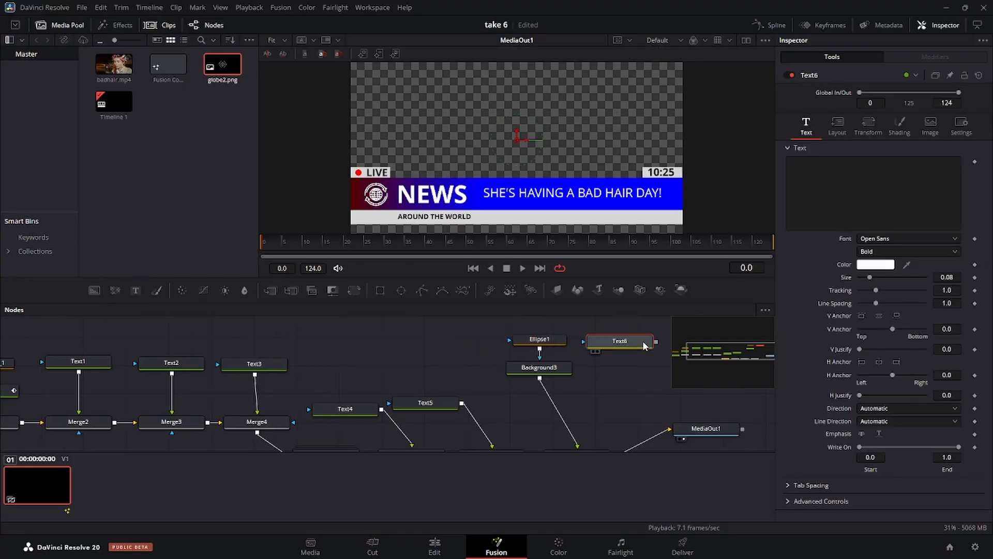
pyautogui.click(809, 170)
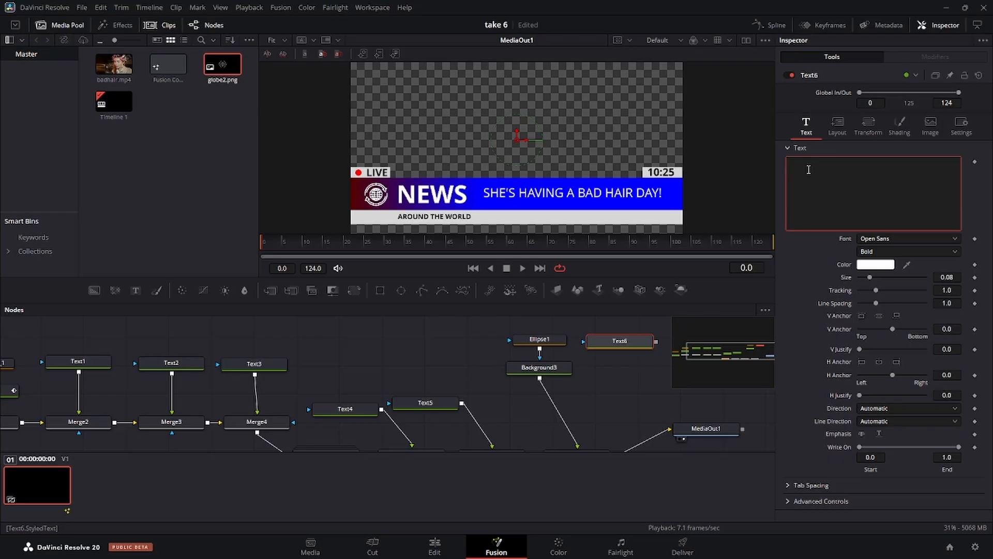
pyautogui.hotkey('ctrl', 'v')
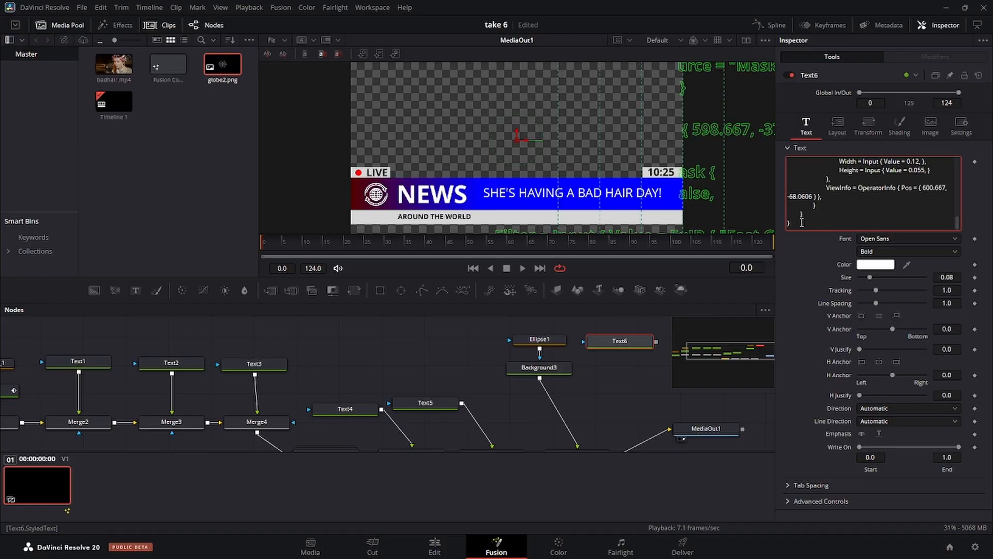
pyautogui.hotkey('ctrl', 'a')
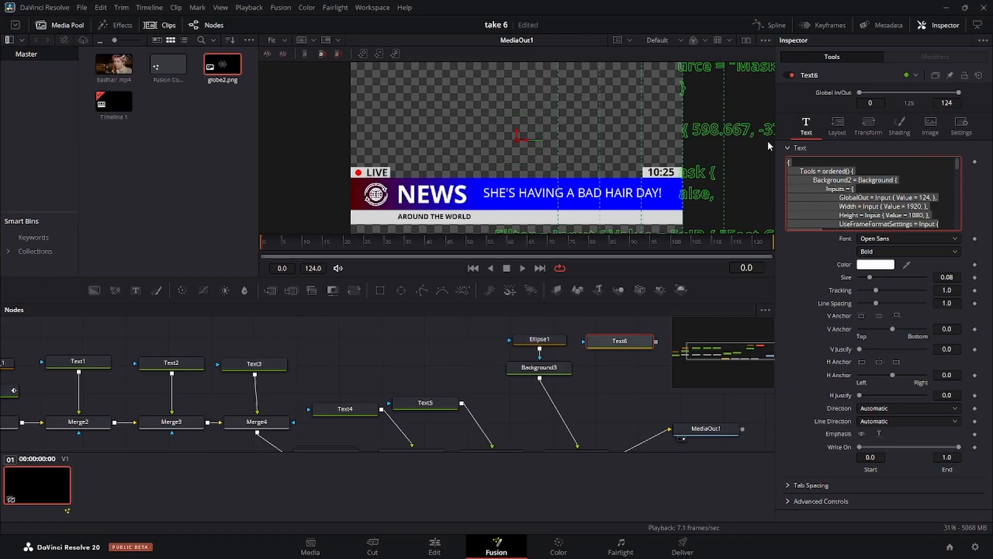
pyautogui.press('BackSpace')
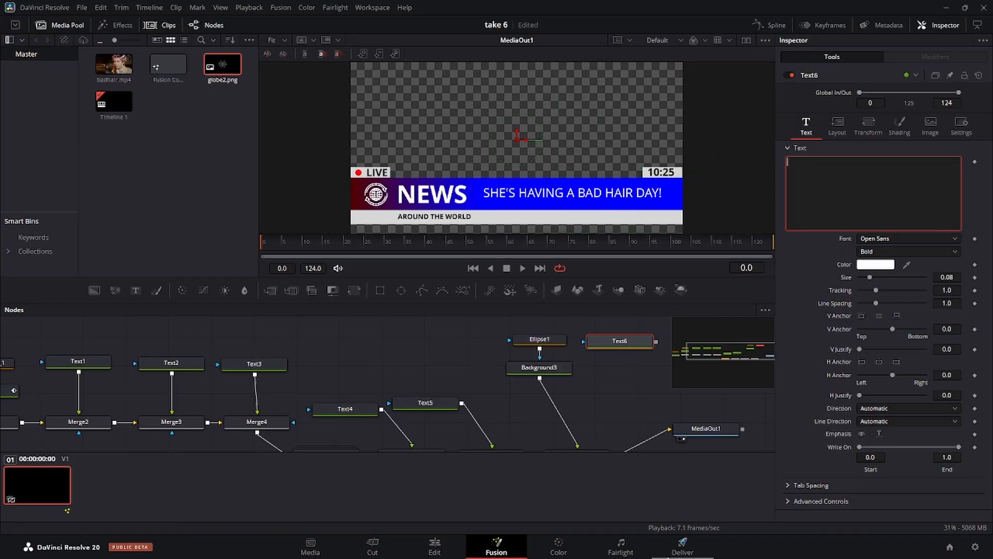
# Step: Switch to the browser, copy the highlighted news headlines from the ChatGPT answer, and return to DaVinci Resolve
pyautogui.click(624, 548)
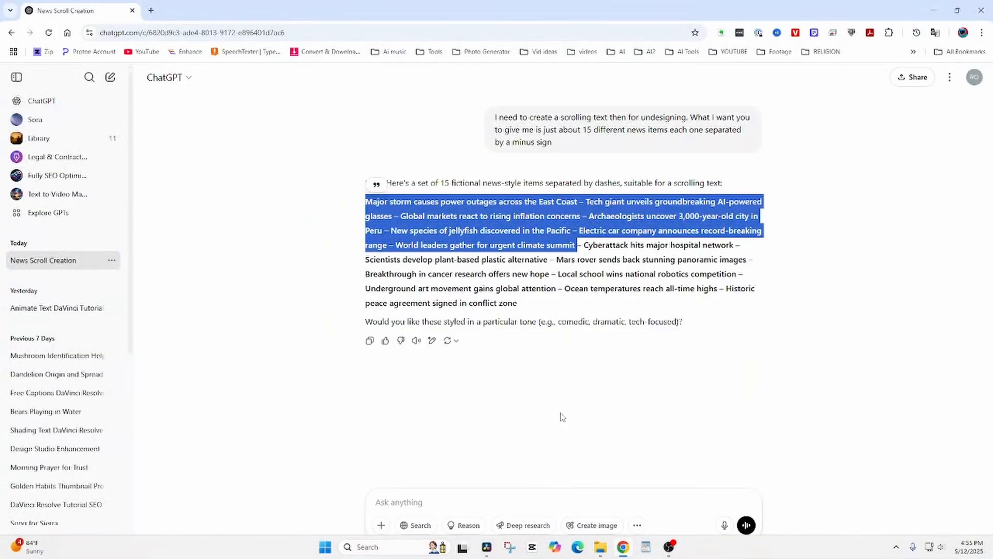
pyautogui.rightClick(478, 227)
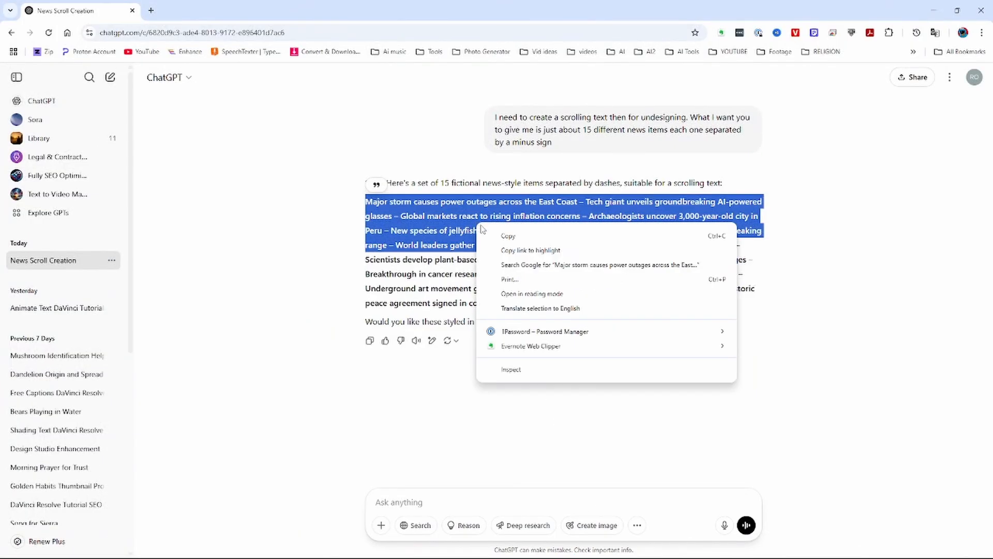
pyautogui.click(507, 234)
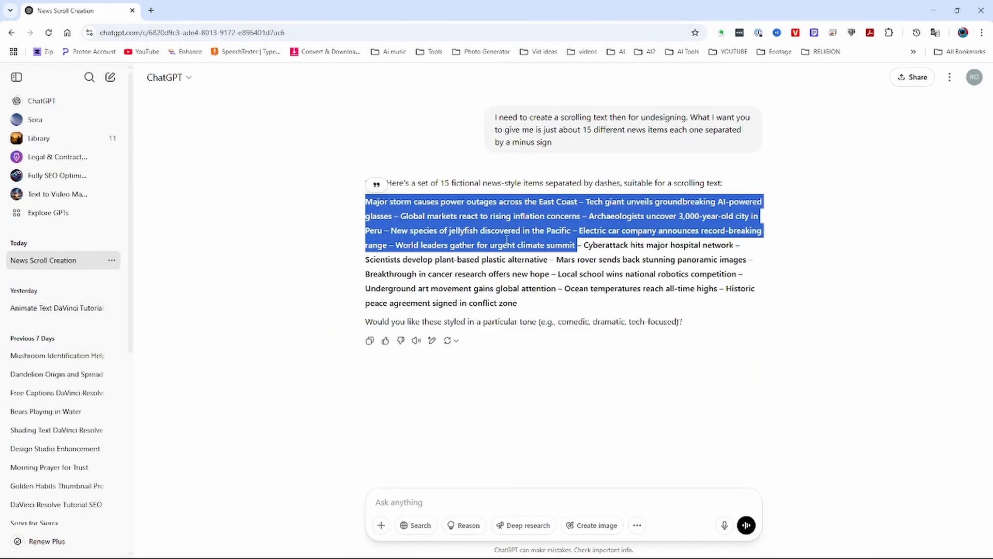
pyautogui.click(934, 10)
# Step: Paste the headlines into Text6 and delete everything after "Global markets react to rising inflation concerns"
pyautogui.click(813, 201)
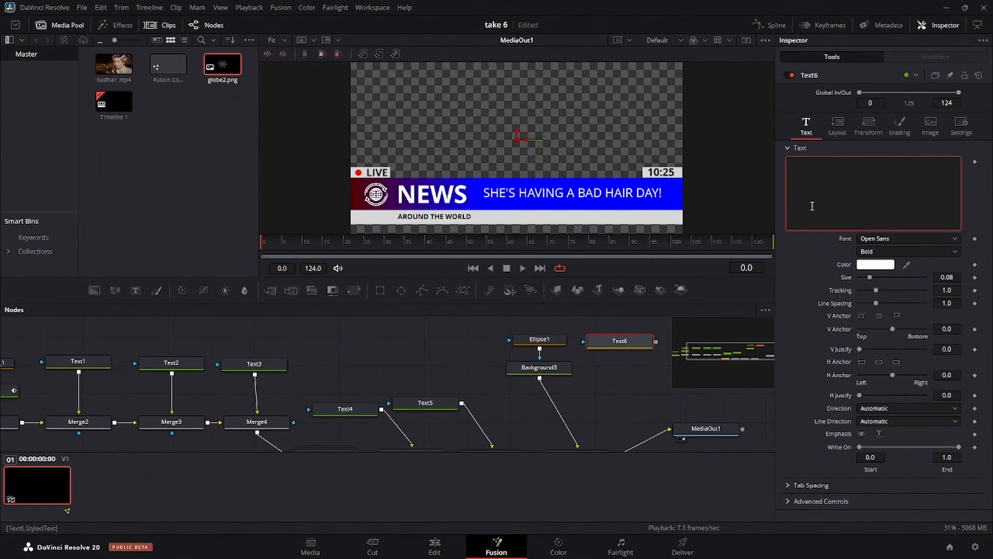
pyautogui.hotkey('ctrl', 'v')
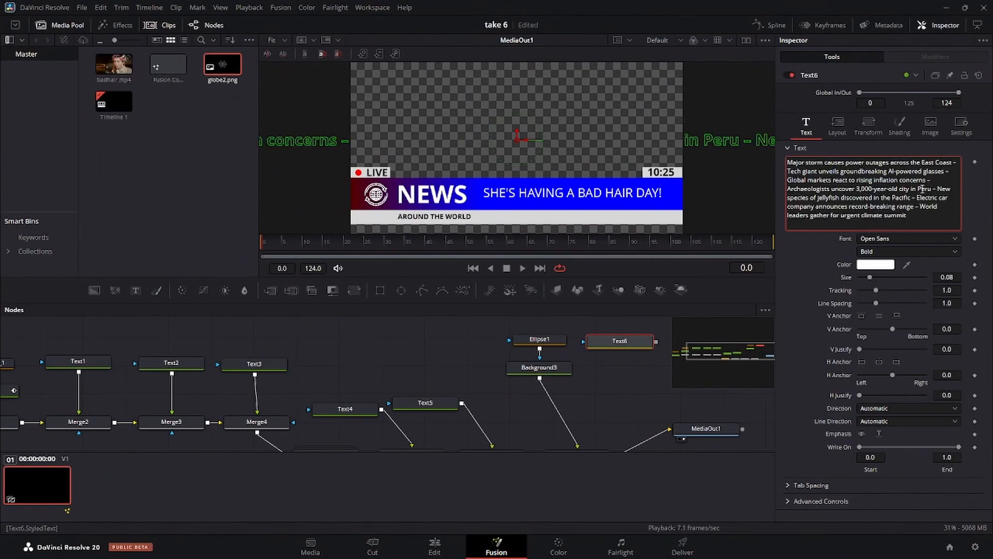
pyautogui.moveTo(927, 181); pyautogui.dragTo(944, 226)
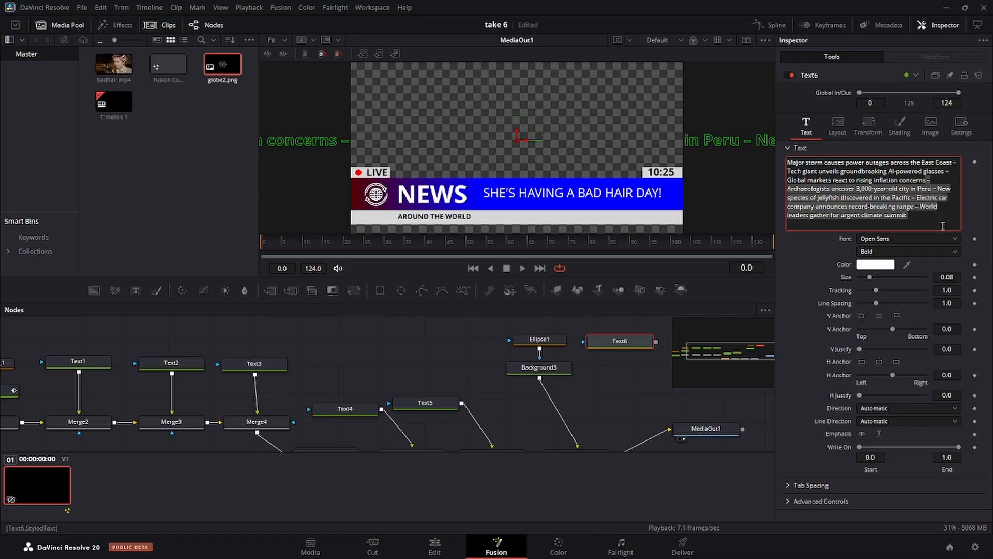
pyautogui.press('BackSpace')
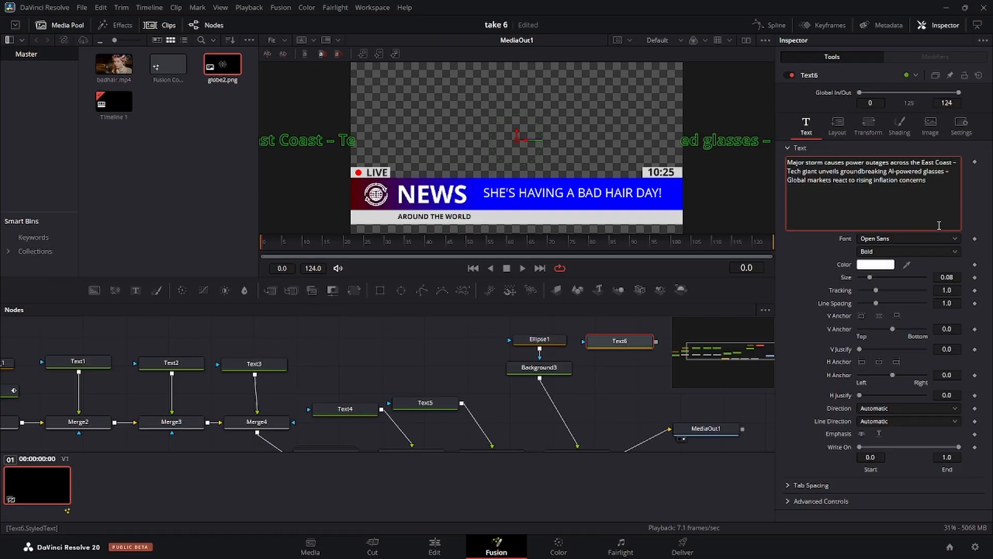
# Step: Shift Merge10 slightly left and merge Text6 over its output
pyautogui.scroll(-2, 638, 375)
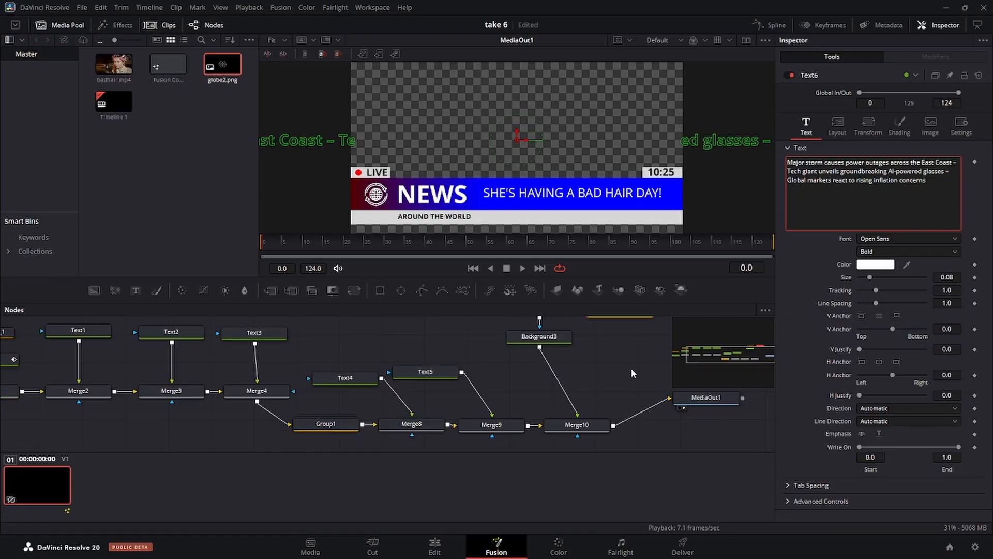
pyautogui.moveTo(595, 427); pyautogui.dragTo(585, 423)
pyautogui.scroll(2, 610, 390)
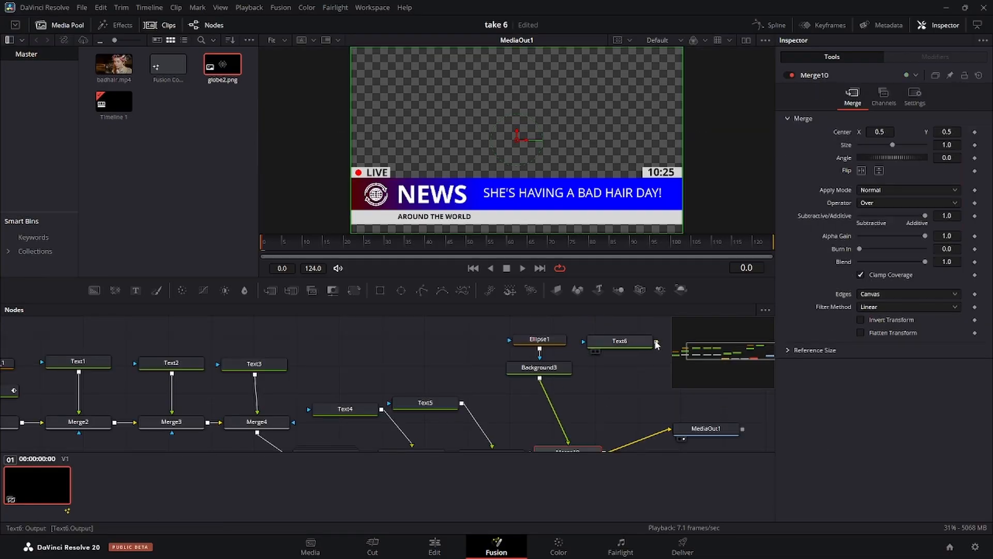
pyautogui.moveTo(656, 344); pyautogui.dragTo(604, 425)
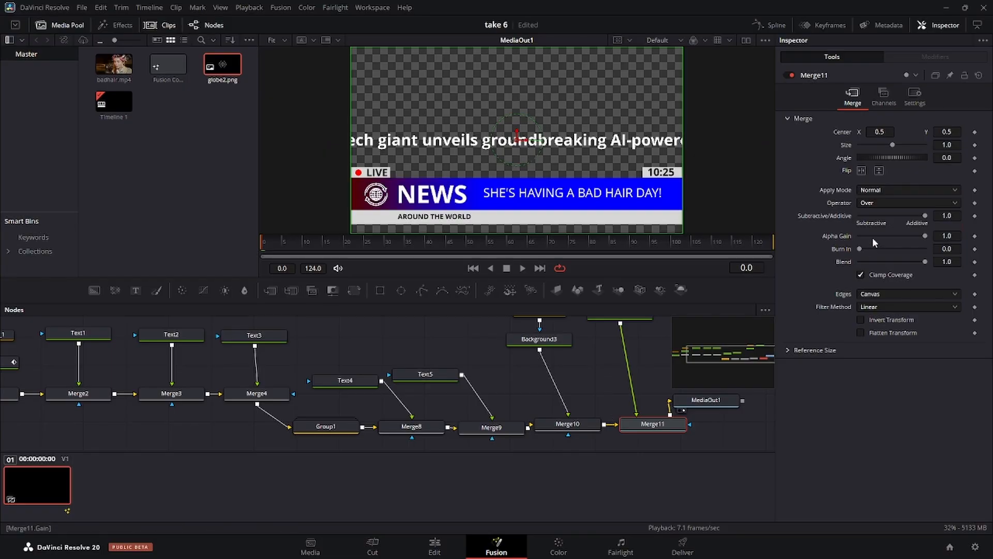
# Step: Style the Text6 headlines with black color, size 0.0384 and the Regular Open Sans weight
pyautogui.scroll(2, 605, 393)
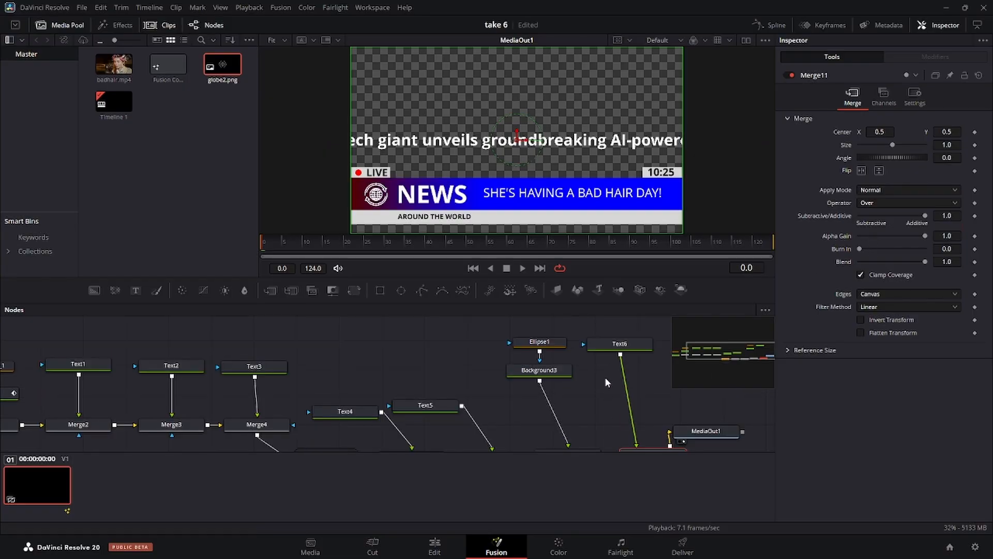
pyautogui.click(607, 341)
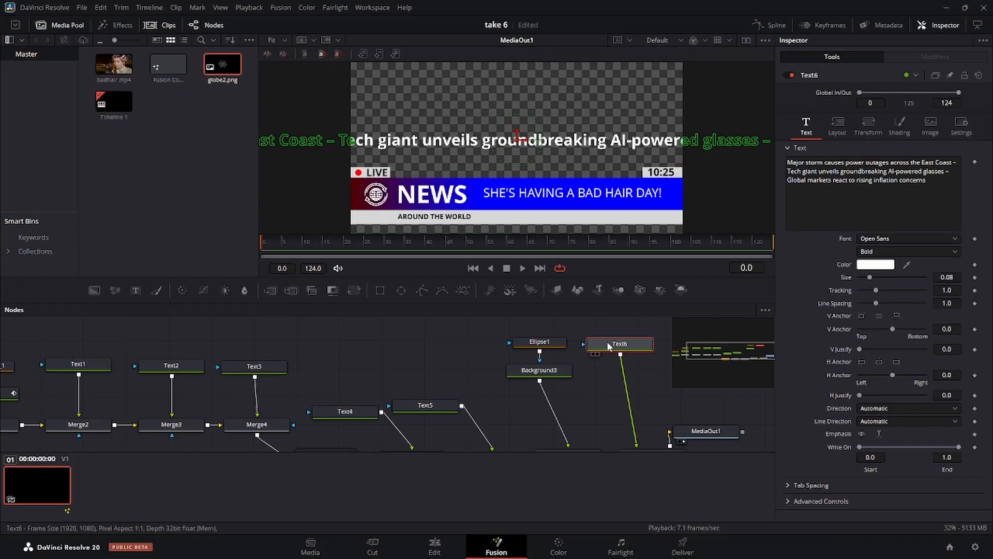
pyautogui.click(872, 265)
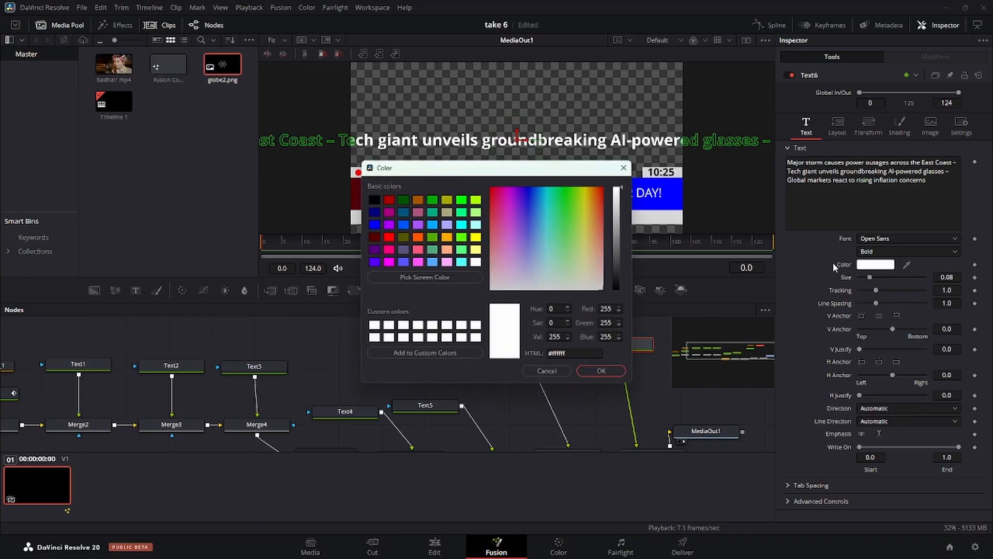
pyautogui.click(373, 199)
pyautogui.click(591, 372)
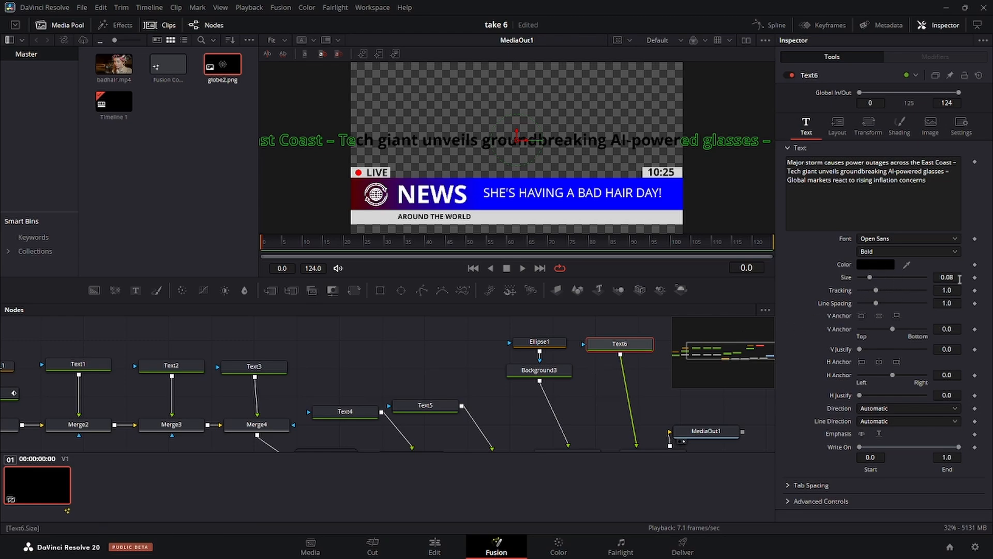
pyautogui.moveTo(958, 278)
pyautogui.mouseDown()
pyautogui.moveTo(913, 279)
pyautogui.moveTo(958, 278)
pyautogui.mouseUp()
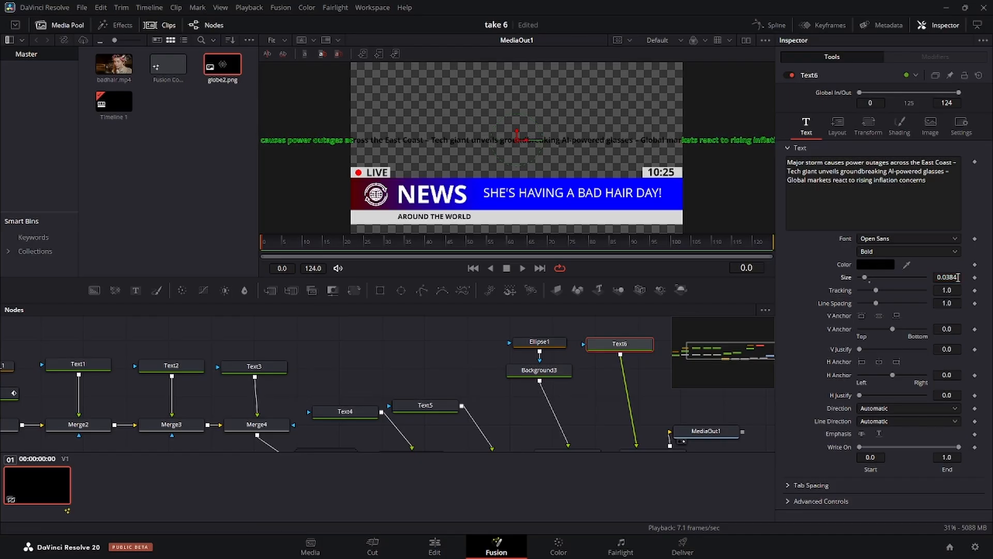
pyautogui.click(915, 252)
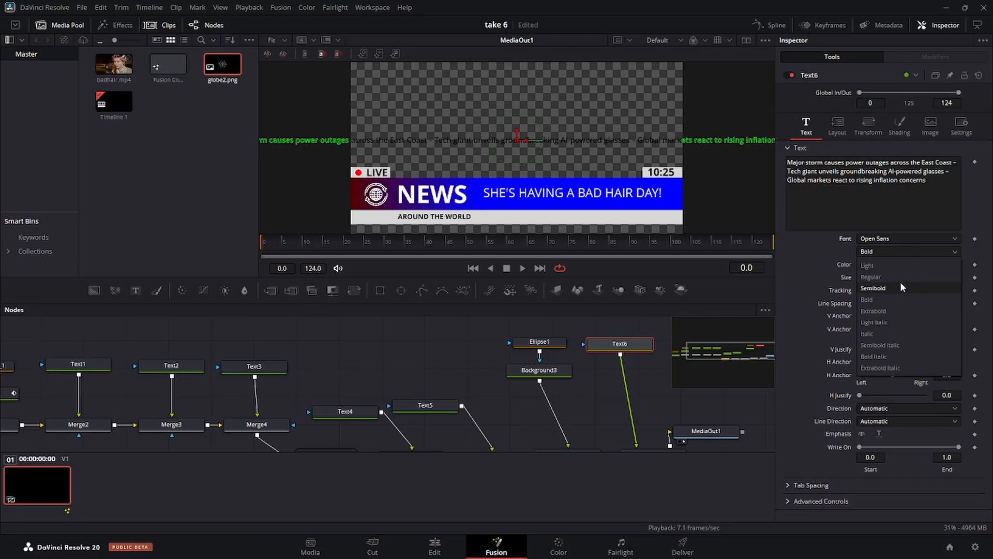
pyautogui.click(903, 279)
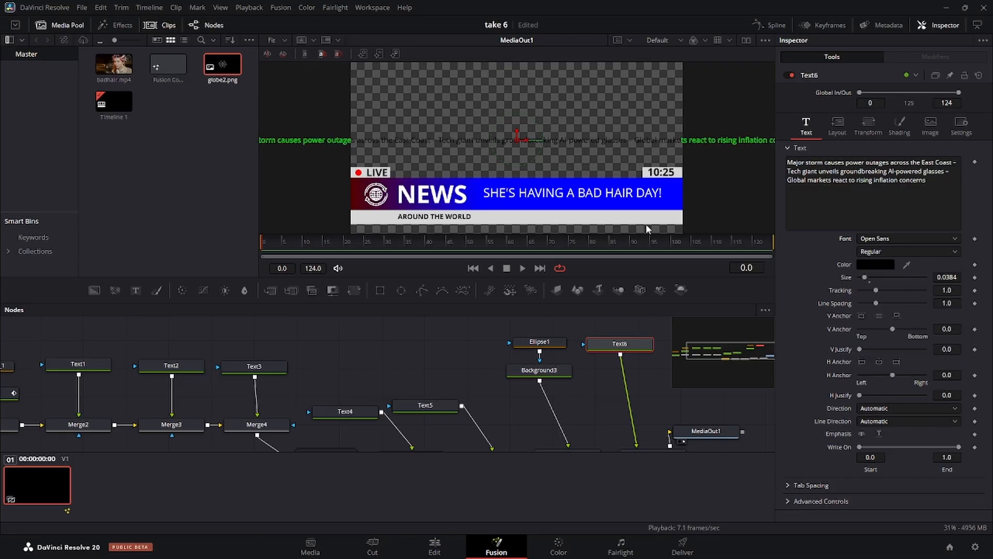
# Step: Move the Text6 headlines down onto the grey strip beneath the gradient bar
pyautogui.moveTo(517, 142); pyautogui.dragTo(527, 218)
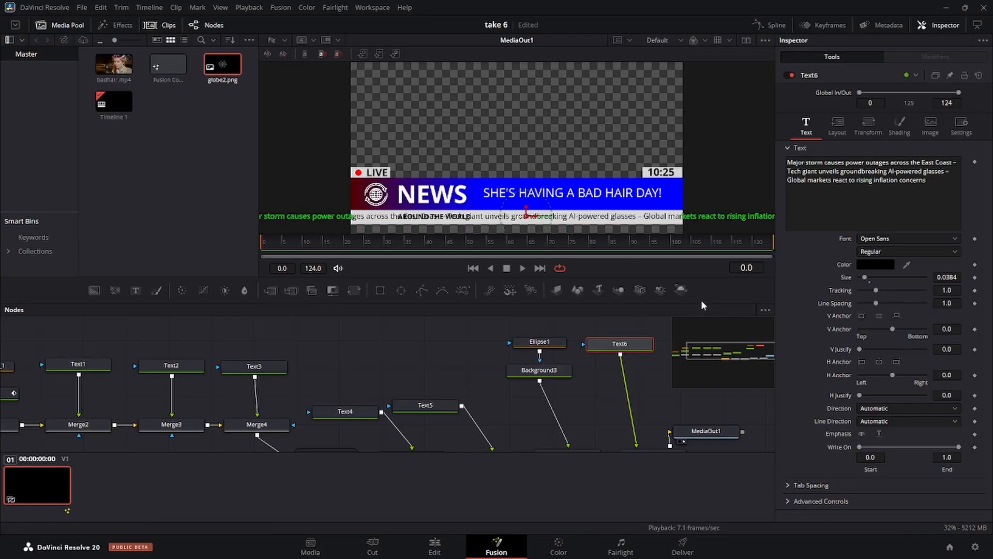
pyautogui.scroll(-1, 660, 330)
pyautogui.scroll(1, 660, 330)
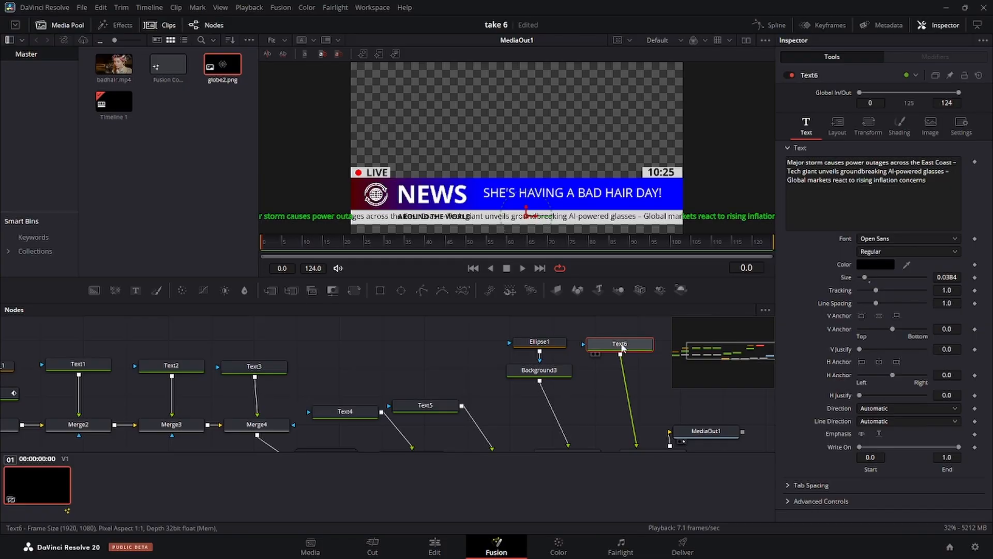
# Step: Keyframe Text6's layout Center X from 1.128037 at frame 0 to 0.283037 at frame 124, saving the project along the way
pyautogui.click(838, 124)
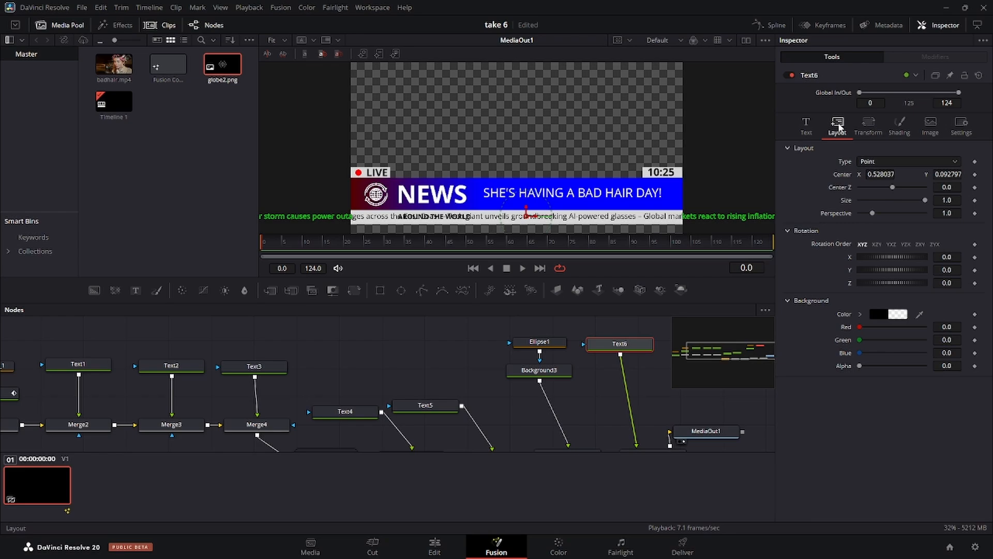
pyautogui.moveTo(869, 174)
pyautogui.mouseDown()
pyautogui.moveTo(988, 174)
pyautogui.moveTo(868, 175)
pyautogui.mouseUp()
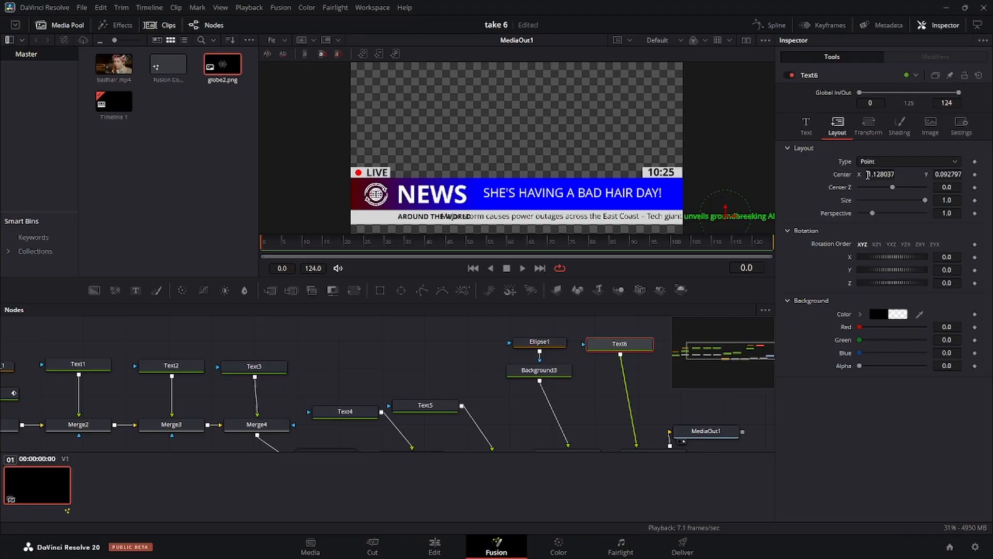
pyautogui.hotkey('ctrl', 's')
pyautogui.click(975, 175)
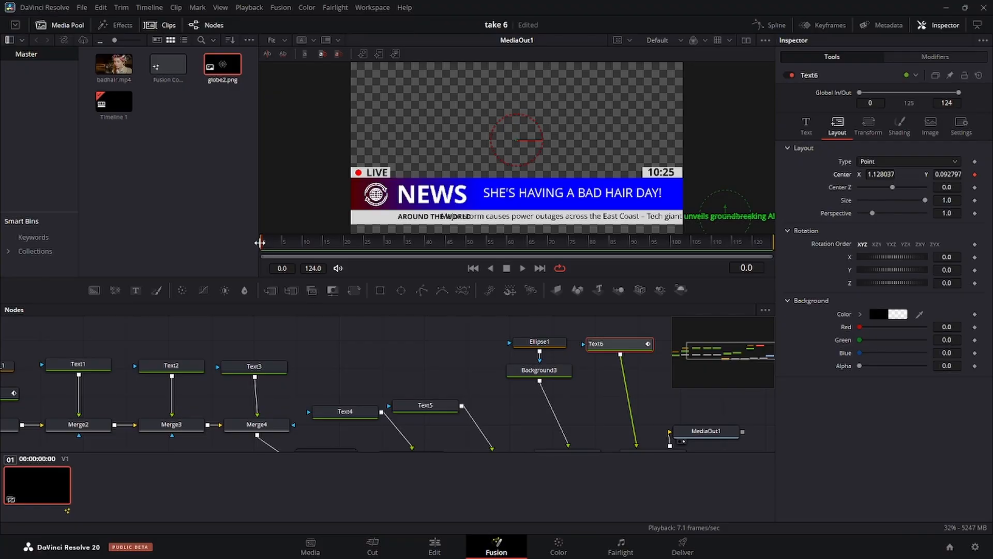
pyautogui.moveTo(267, 246); pyautogui.dragTo(793, 240)
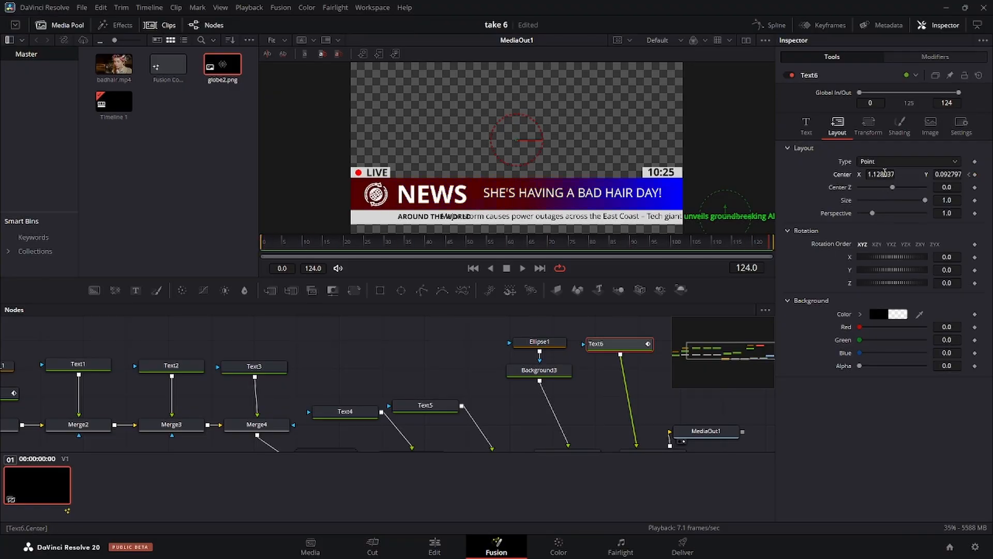
pyautogui.moveTo(886, 173); pyautogui.dragTo(447, 198)
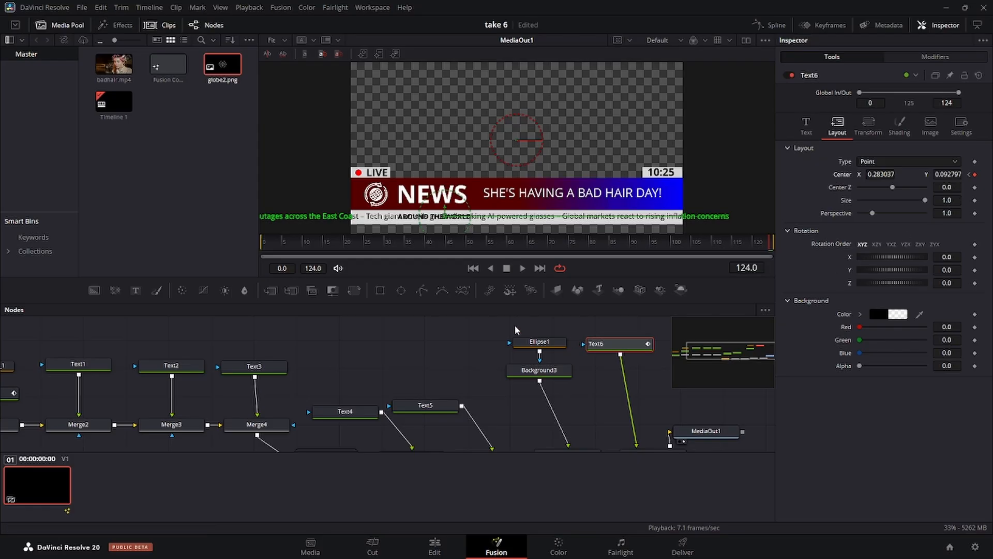
# Step: Play the composition from the first frame to check the headline scroll, and stop playback partway through
pyautogui.click(473, 268)
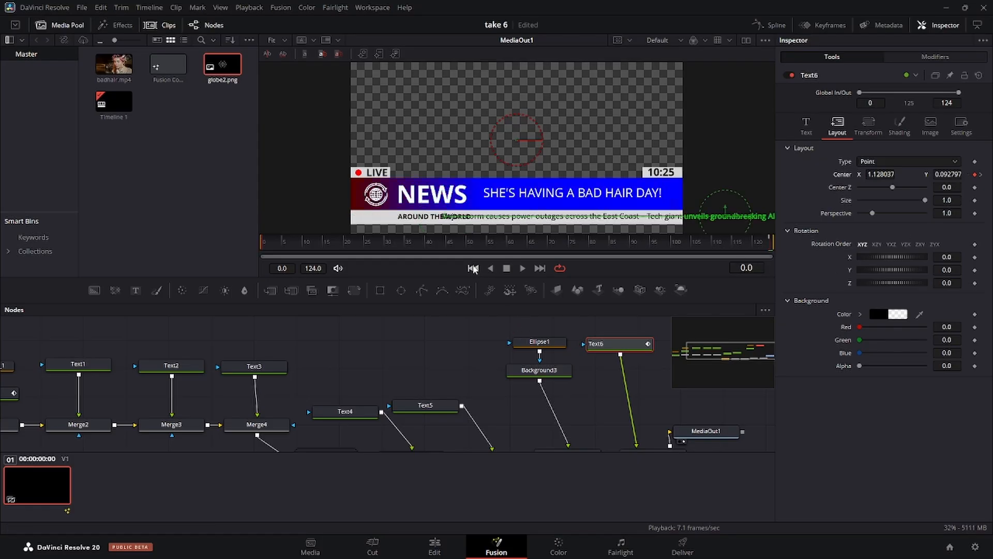
pyautogui.click(523, 268)
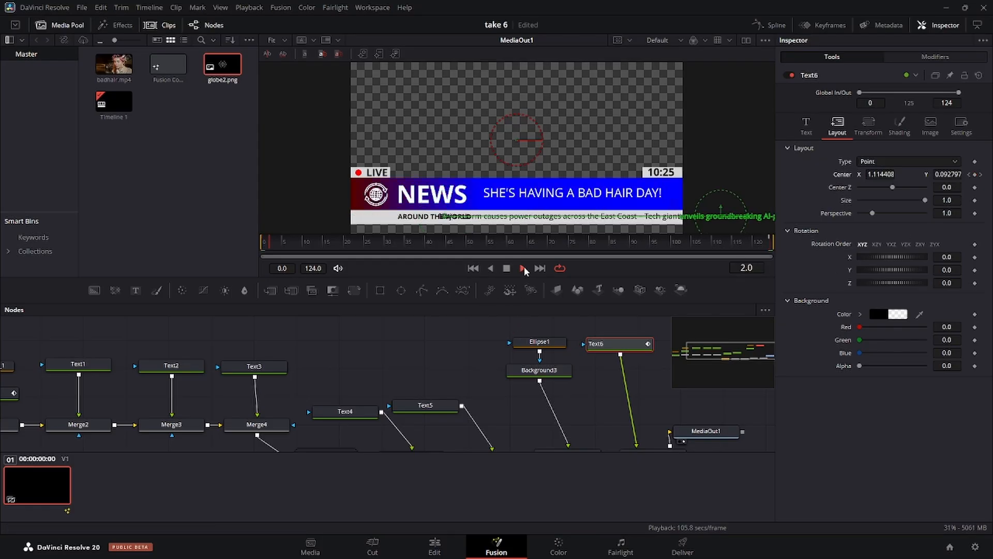
pyautogui.click(455, 355)
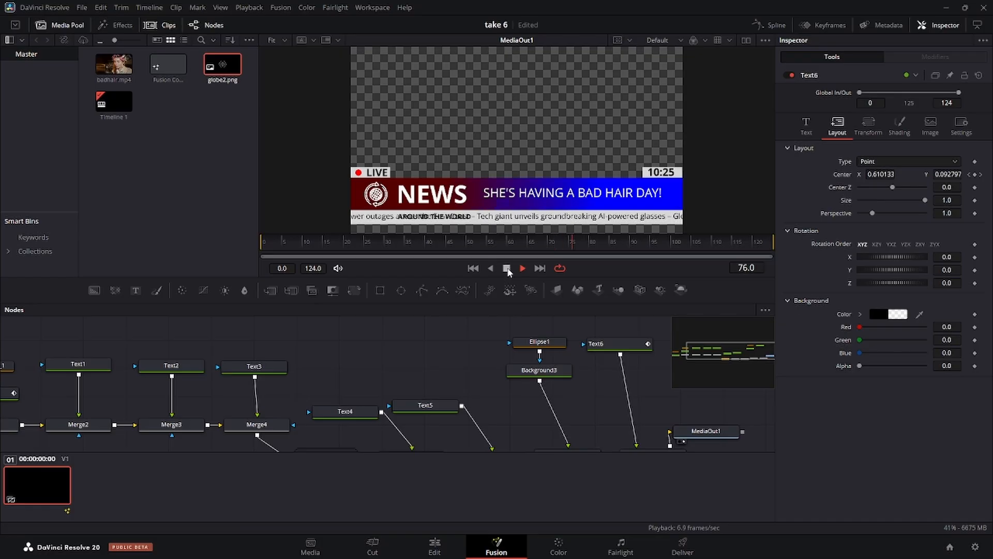
pyautogui.click(507, 268)
# Step: Add a Rectangle mask node in the node graph between Text6 and MediaOut1
pyautogui.scroll(5, 477, 334)
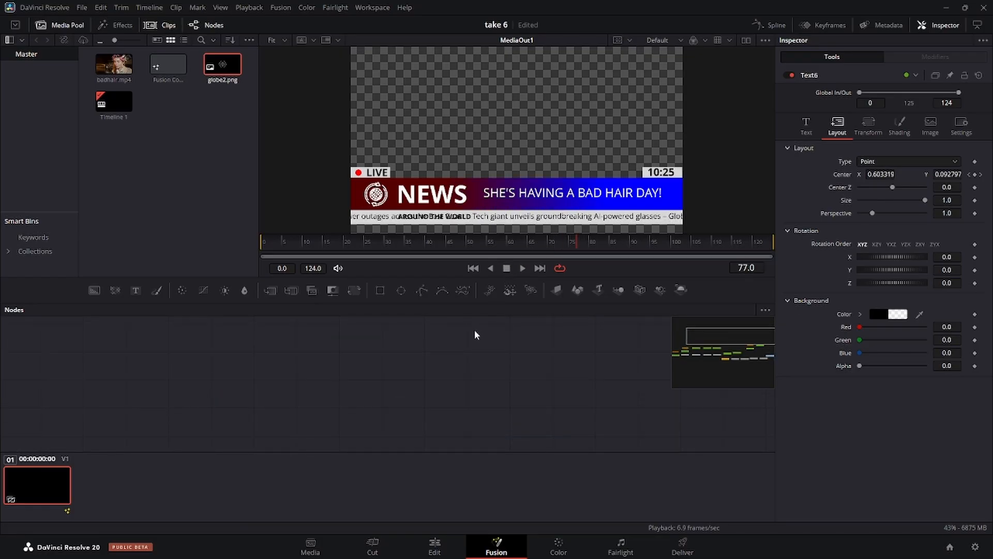
pyautogui.scroll(-5, 474, 331)
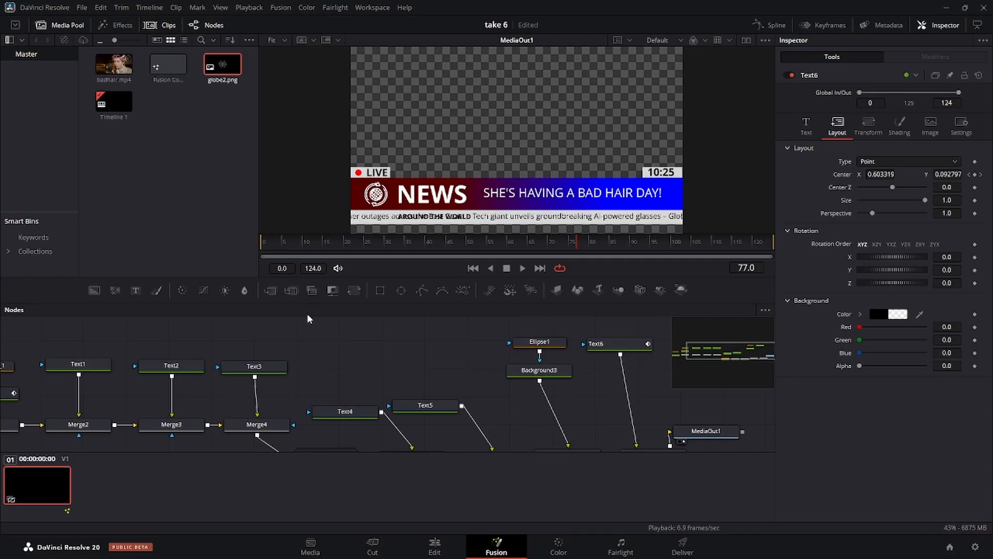
pyautogui.moveTo(377, 290); pyautogui.dragTo(416, 309)
pyautogui.moveTo(662, 397); pyautogui.dragTo(662, 398)
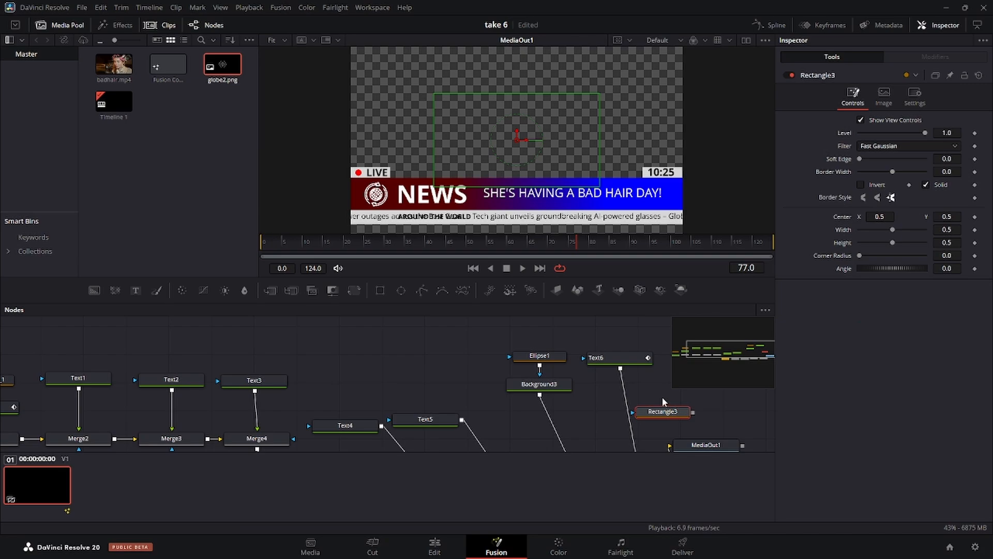
pyautogui.scroll(-2, 661, 395)
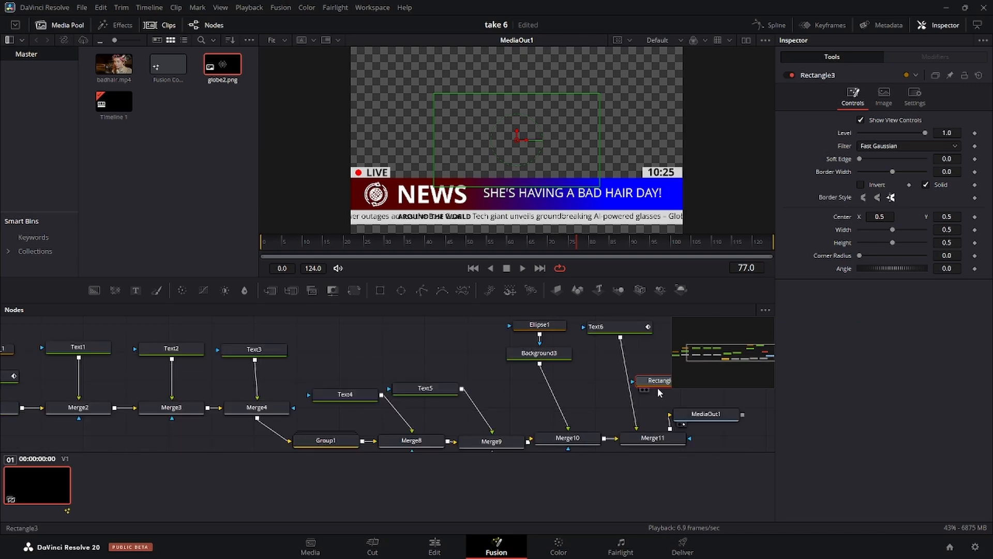
pyautogui.click(593, 396)
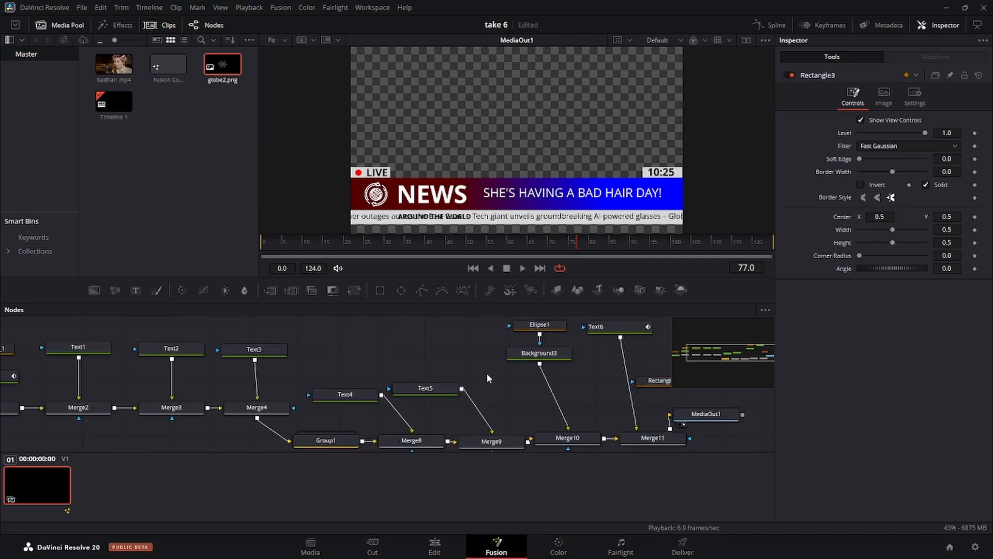
# Step: Group Group1, Text4, Text5, Merge8 and Merge9 into one node and place it just after Merge4
pyautogui.scroll(2, 537, 394)
pyautogui.scroll(-4, 537, 395)
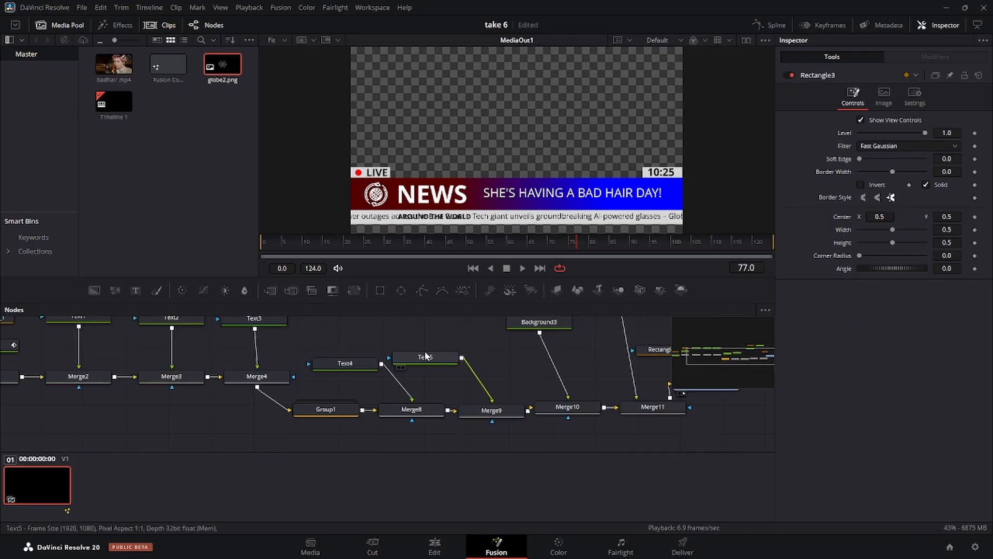
pyautogui.moveTo(526, 433); pyautogui.dragTo(327, 361)
pyautogui.rightClick(328, 361)
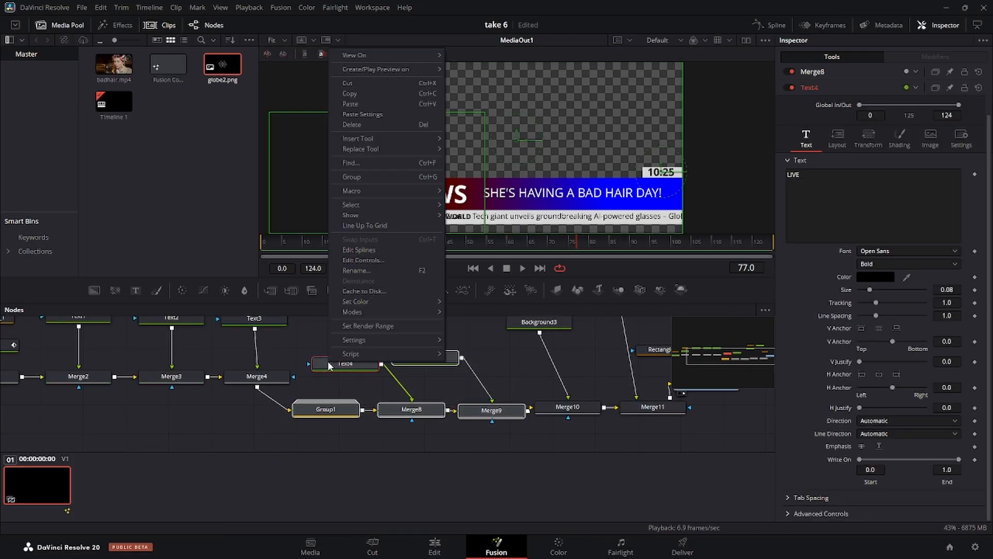
pyautogui.click(343, 177)
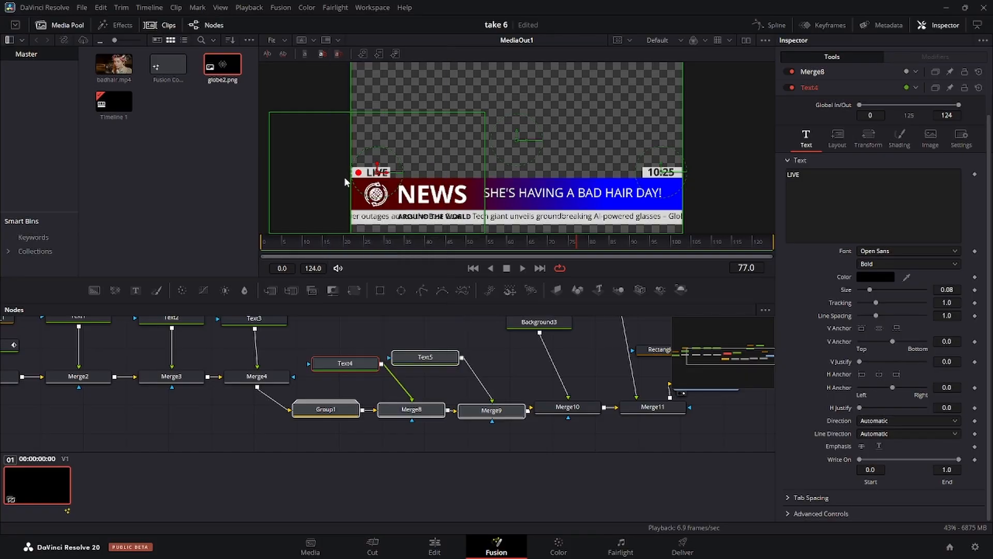
pyautogui.moveTo(406, 356); pyautogui.dragTo(354, 395)
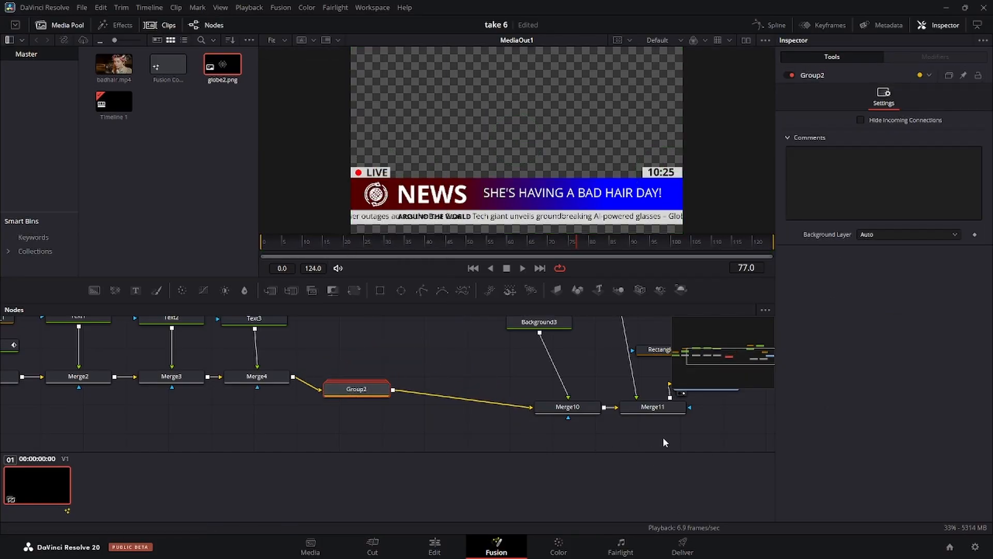
# Step: Move Merge10, Merge11 and the nodes above them closer to the new group
pyautogui.moveTo(665, 441); pyautogui.dragTo(533, 316)
pyautogui.moveTo(549, 351); pyautogui.dragTo(427, 341)
pyautogui.click(593, 392)
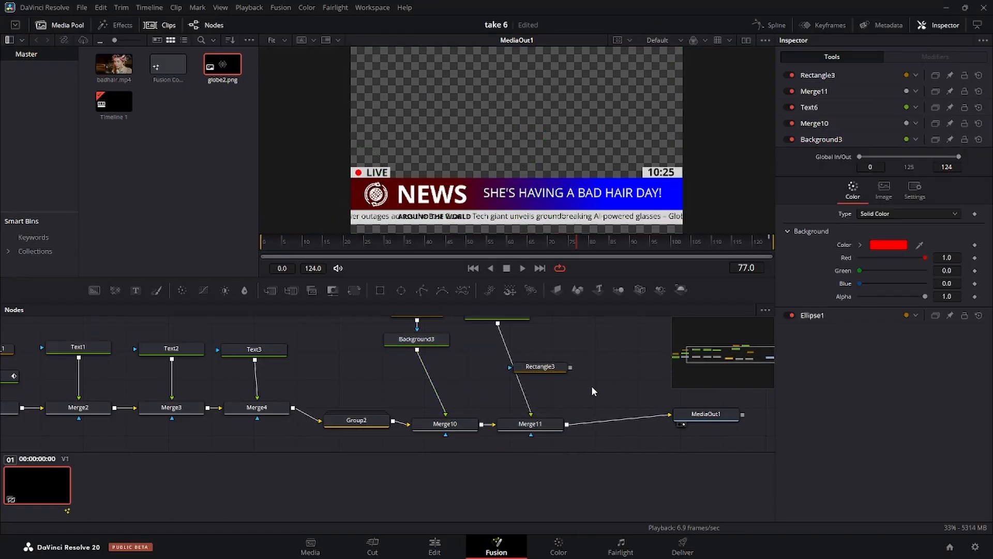
# Step: Mask Merge11 with Rectangle3 and fit the rectangle from beside "AROUND THE WORLD" almost to the frame's right edge, about 0.59 wide
pyautogui.moveTo(534, 370); pyautogui.dragTo(607, 367)
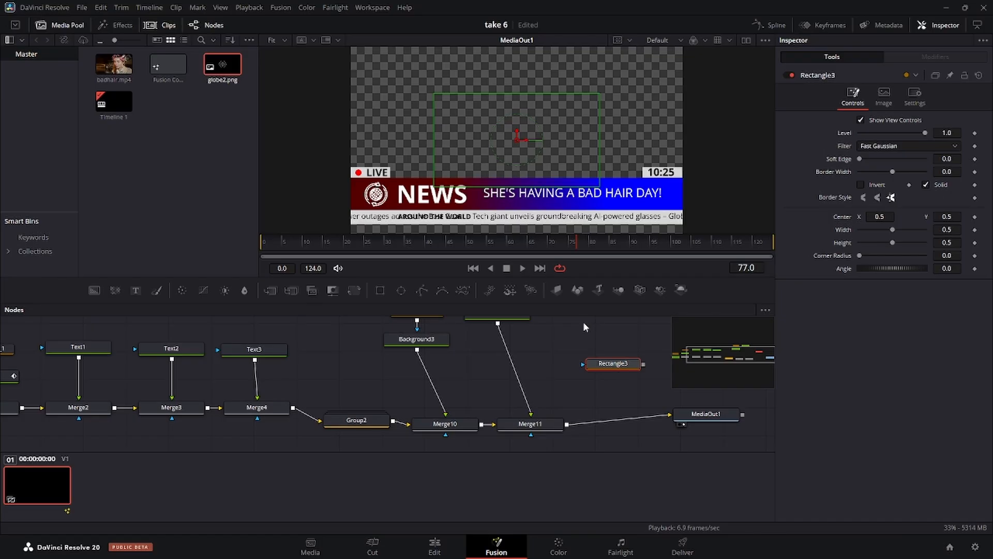
pyautogui.moveTo(644, 365); pyautogui.dragTo(569, 430)
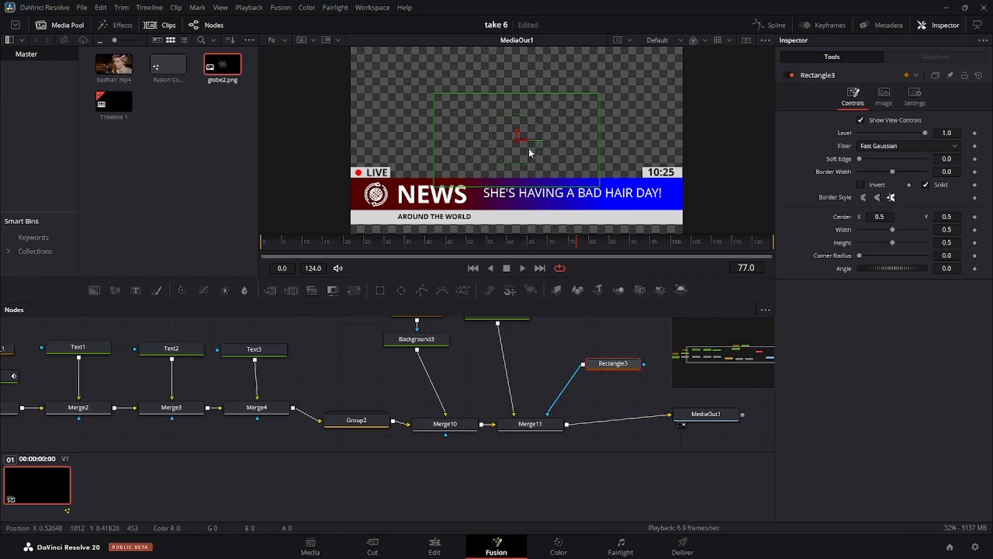
pyautogui.moveTo(521, 147); pyautogui.dragTo(564, 188)
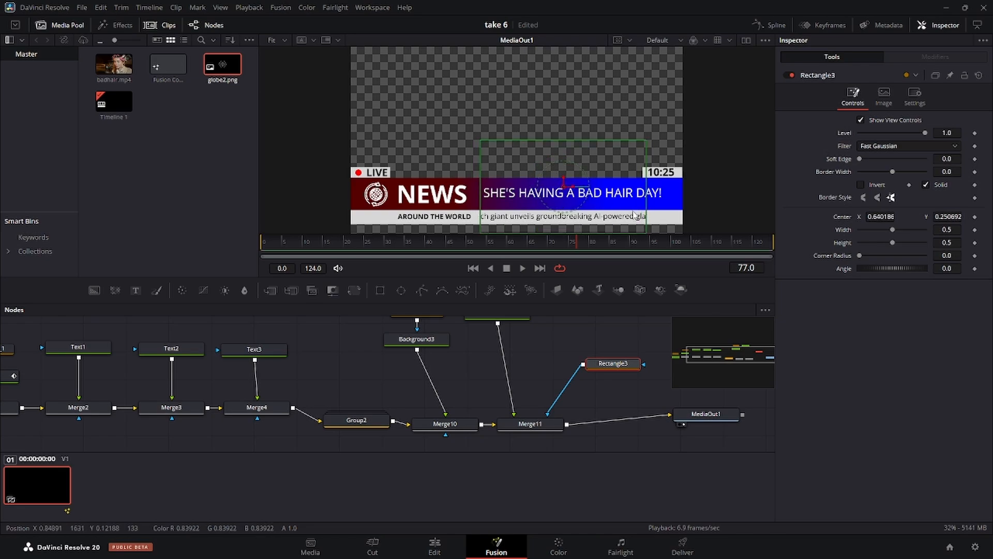
pyautogui.moveTo(647, 209); pyautogui.dragTo(662, 209)
pyautogui.moveTo(563, 186); pyautogui.dragTo(577, 189)
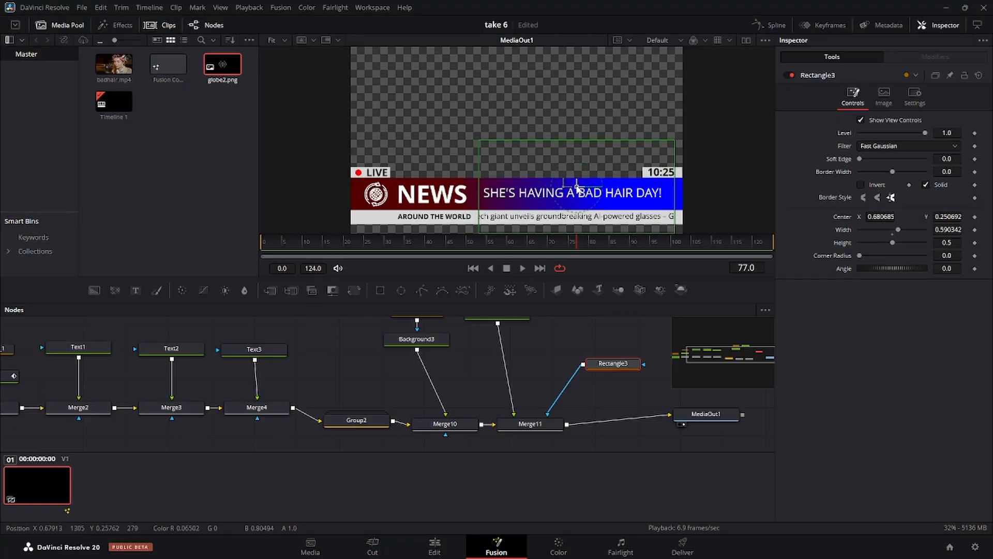
# Step: Play the composition to check the masked headline scroll, and stop playback near the end
pyautogui.click(564, 355)
pyautogui.press('space')
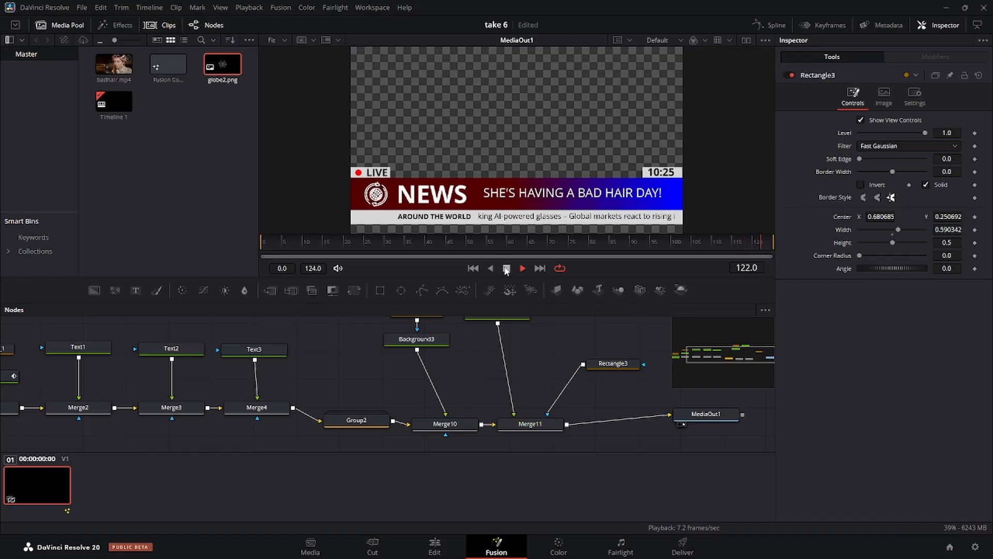
pyautogui.click(508, 268)
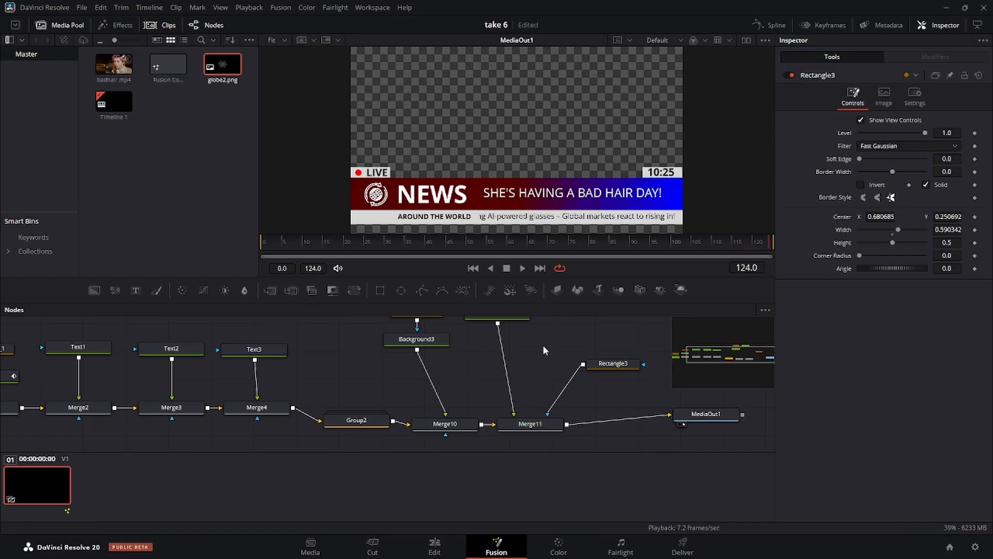
# Step: Switch to the Edit page and add a second video track above V1
pyautogui.click(433, 547)
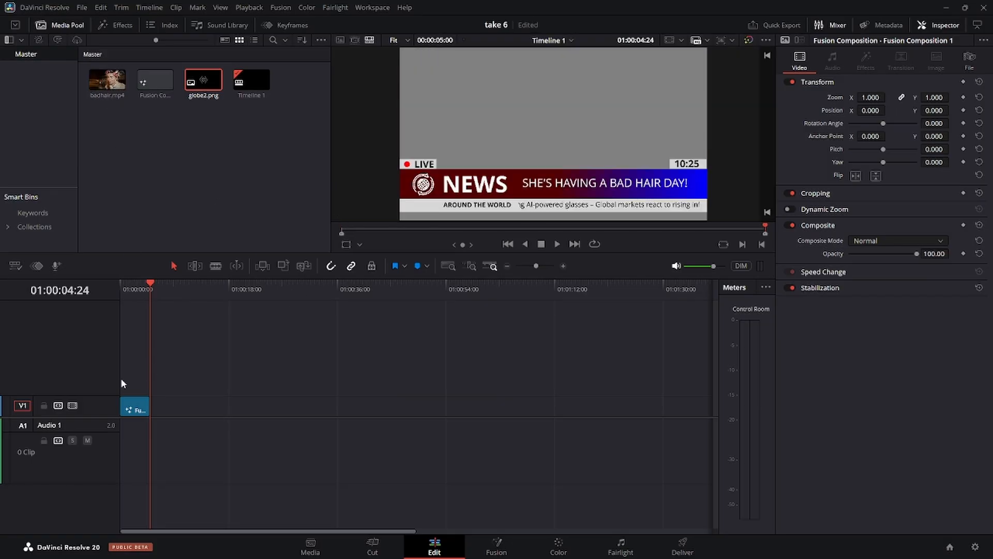
pyautogui.rightClick(92, 343)
pyautogui.click(110, 351)
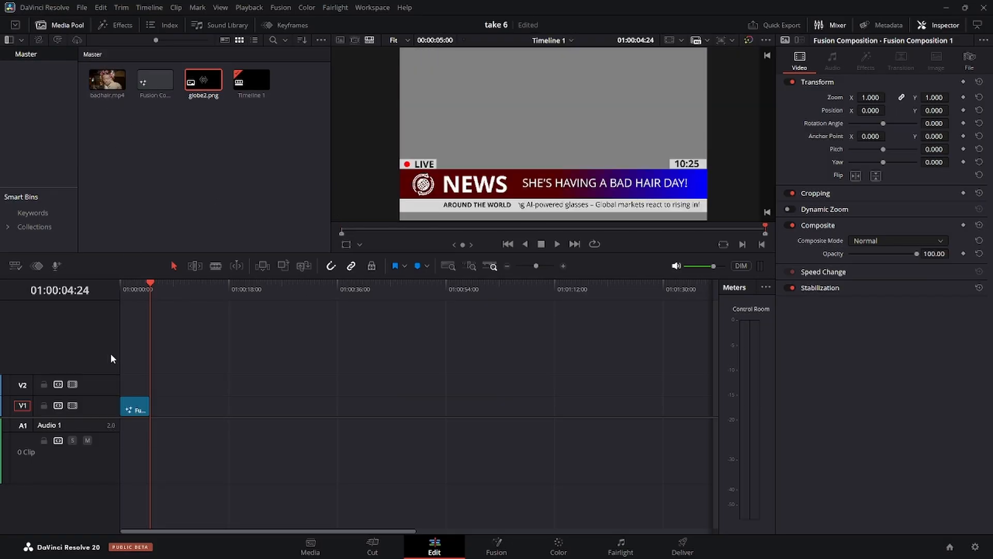
# Step: Move the Fusion composition up to V2 and place badhair.mp4 beneath it on V1, trimmed to the composition's length
pyautogui.click(139, 408)
pyautogui.moveTo(139, 407); pyautogui.dragTo(137, 385)
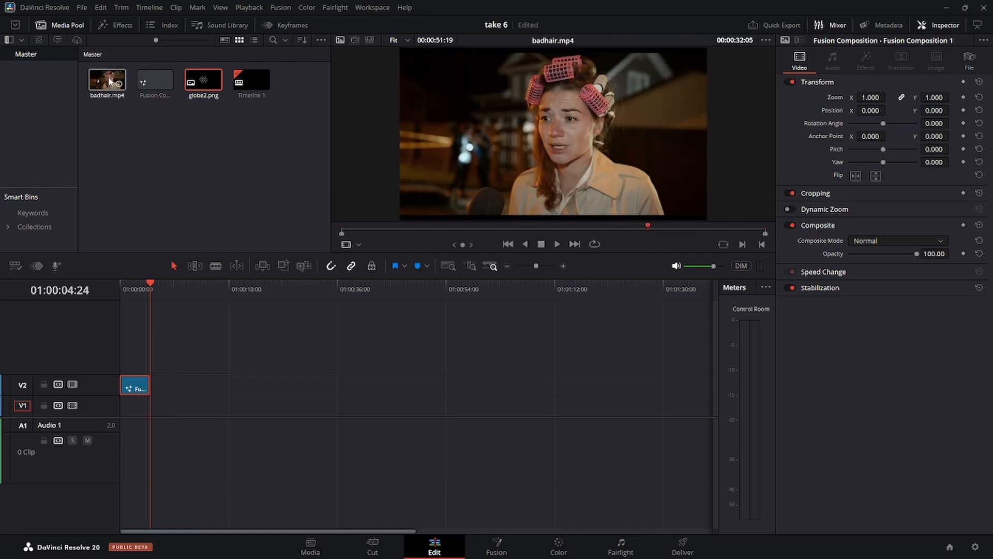
pyautogui.moveTo(107, 80); pyautogui.dragTo(185, 418)
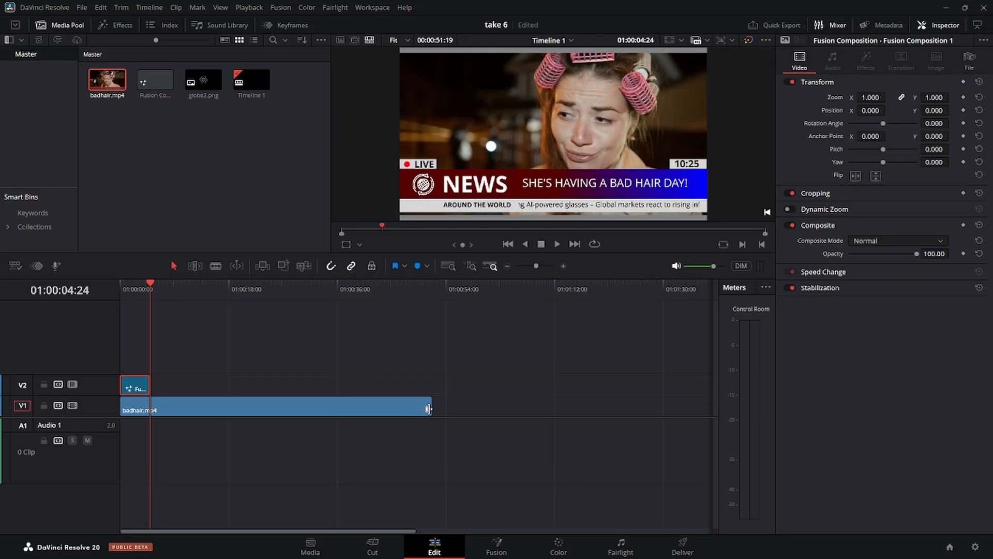
pyautogui.moveTo(431, 410); pyautogui.dragTo(166, 407)
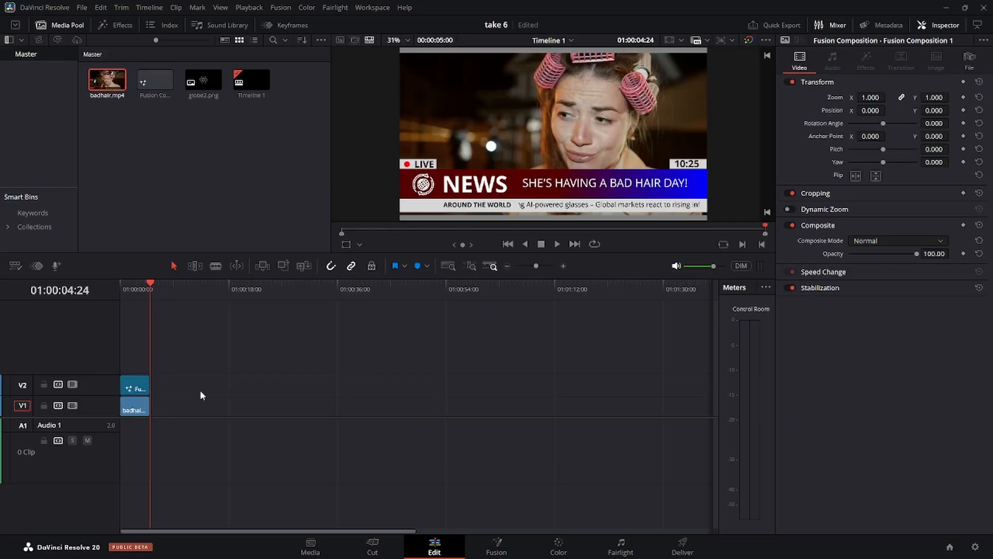
pyautogui.hotkey('shift', 'z')
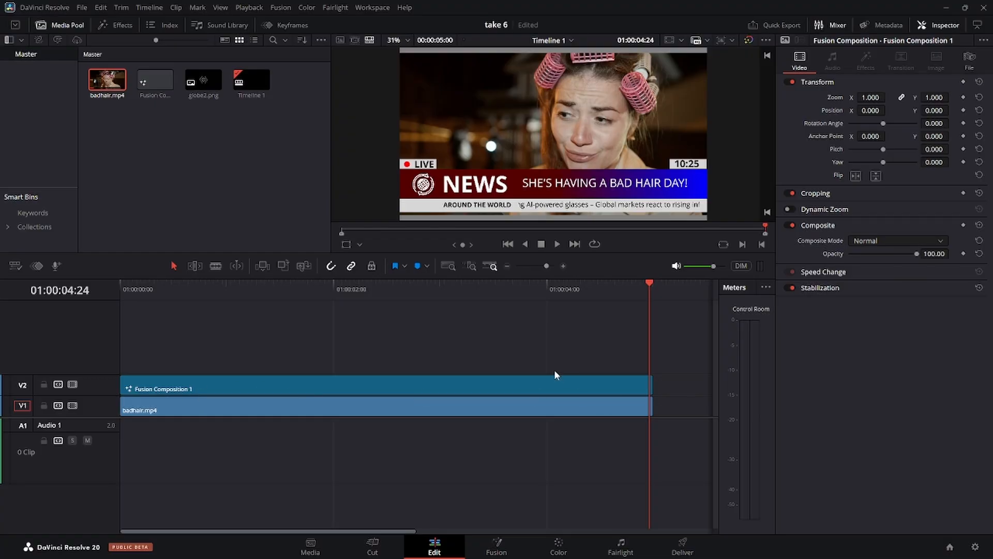
# Step: Scale the badhair.mp4 clip up in the viewer to a zoom of about 1.10 so it fills the frame
pyautogui.click(210, 407)
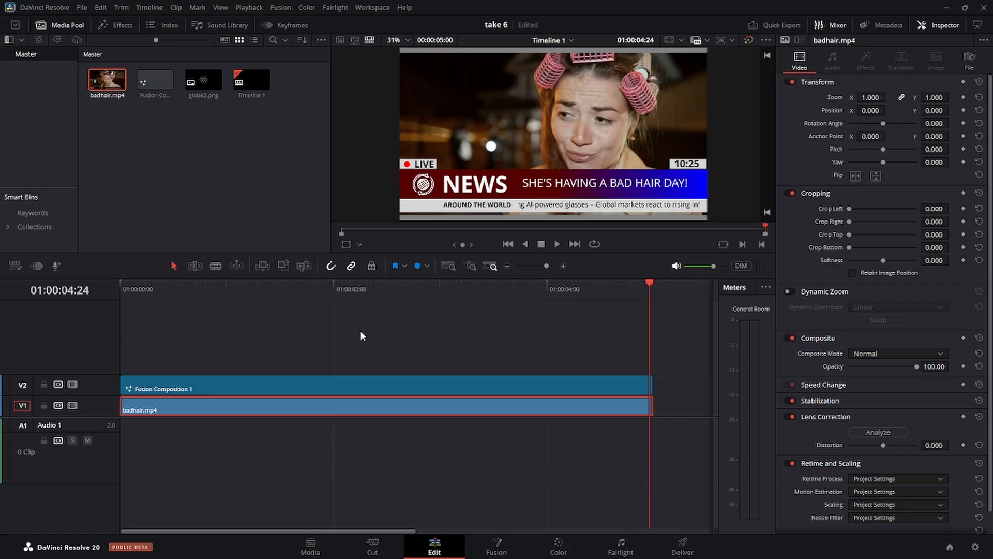
pyautogui.click(346, 244)
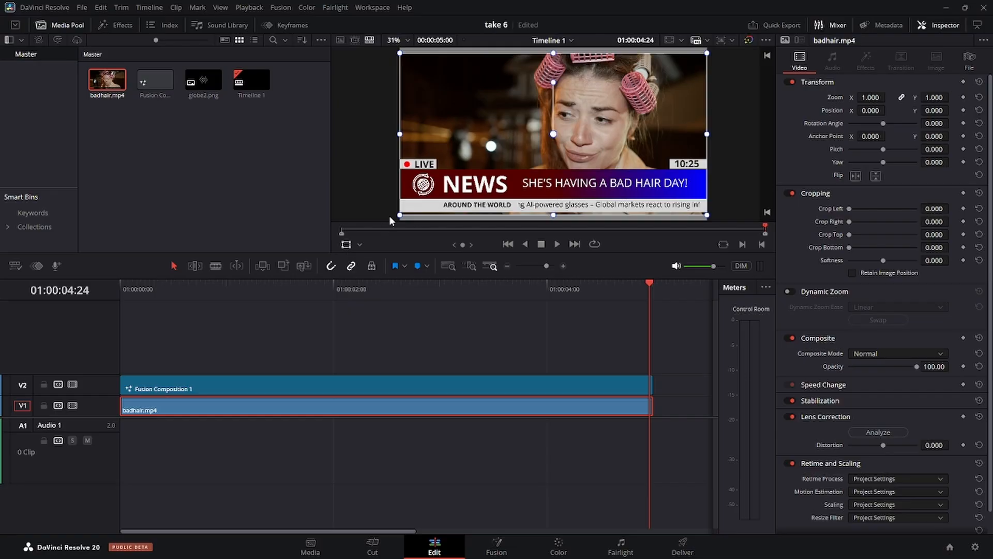
pyautogui.moveTo(399, 215); pyautogui.dragTo(384, 232)
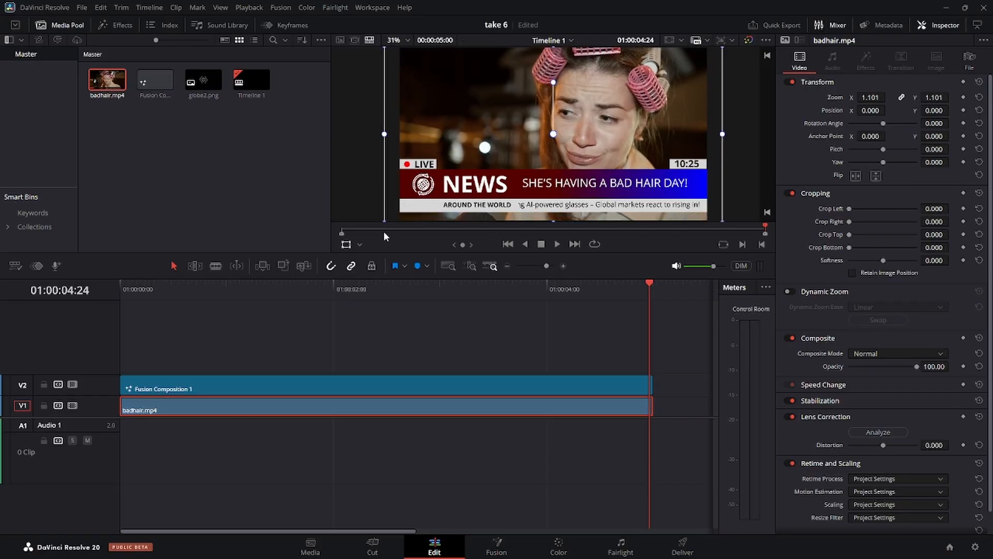
pyautogui.click(347, 245)
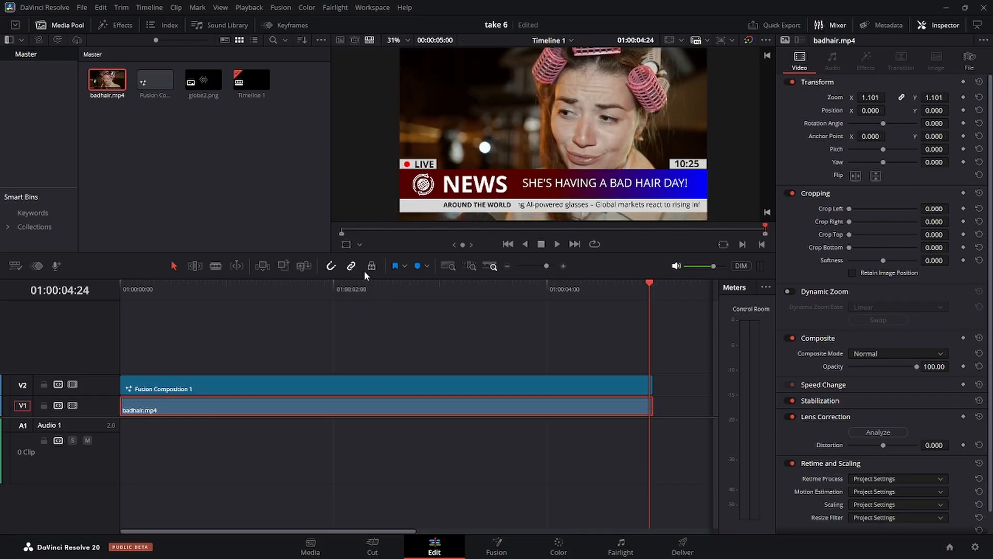
# Step: Play the timeline from the start twice to check the animated lower third over the footage
pyautogui.click(508, 244)
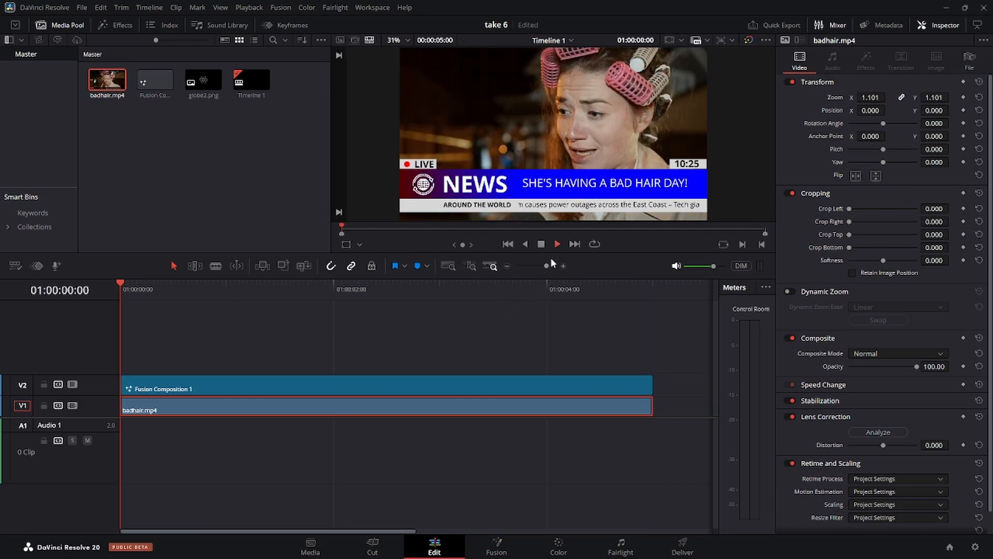
pyautogui.press('space')
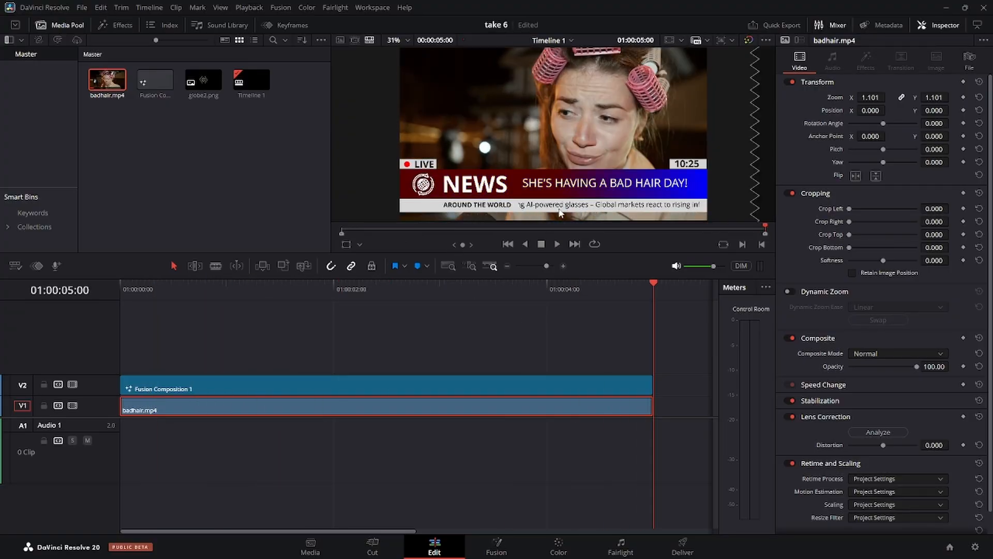
pyautogui.click(508, 244)
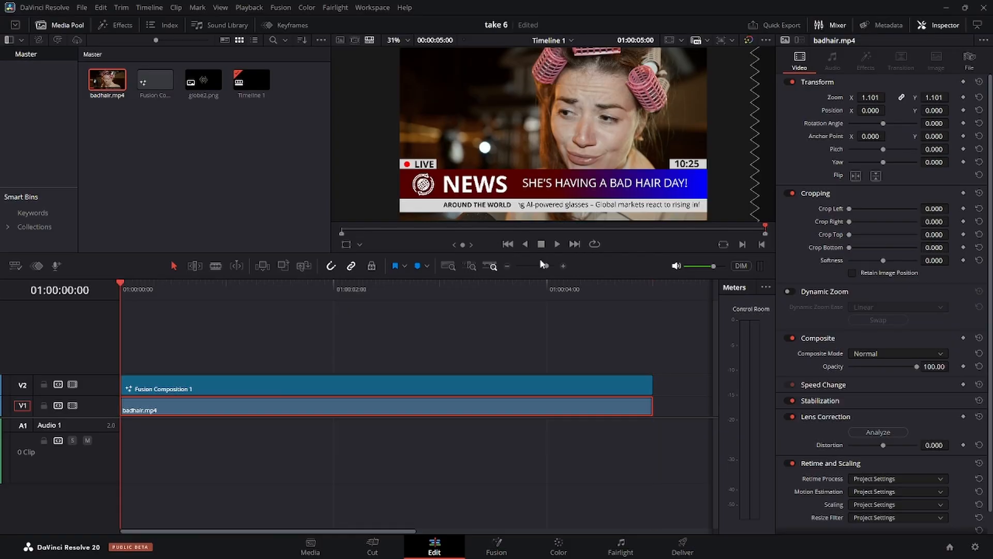
pyautogui.click(556, 244)
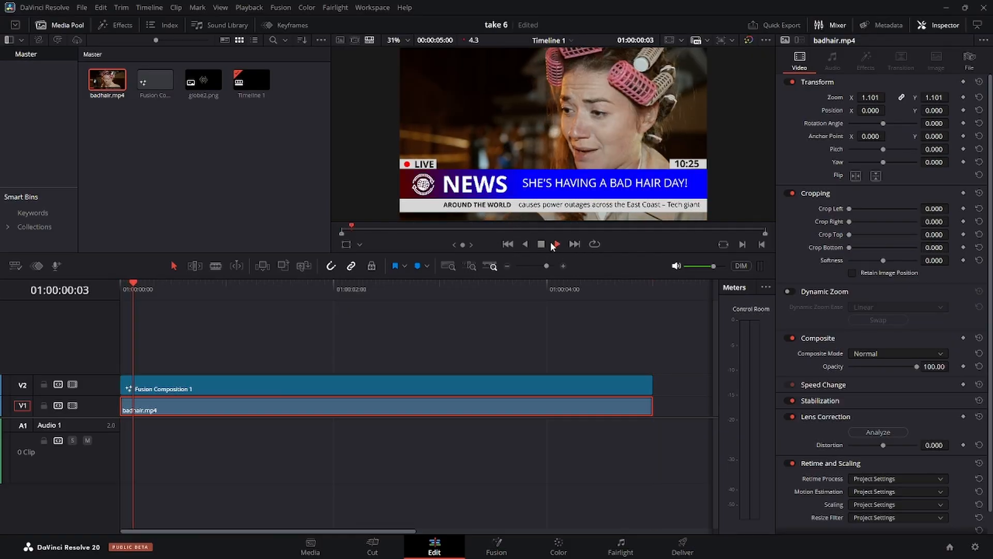